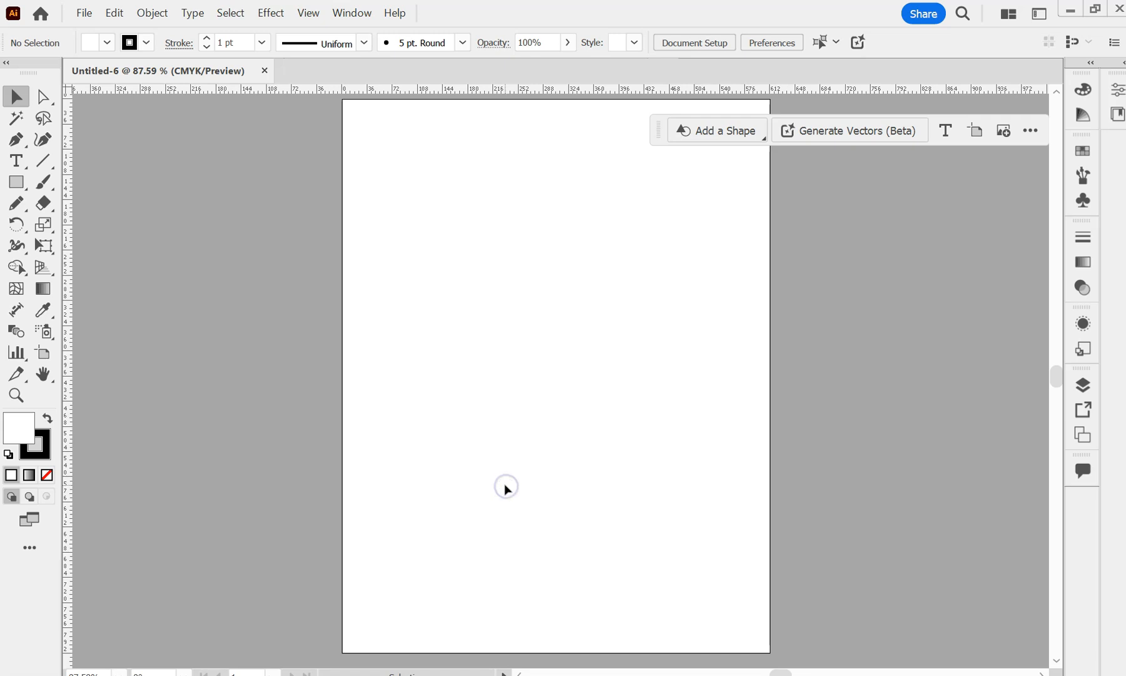
Switch the rulers to inches and draw a 1.2 × 1.2 in circle near the artboard's upper-left corner
{"action": "right_click", "coordinate": [470, 91]}
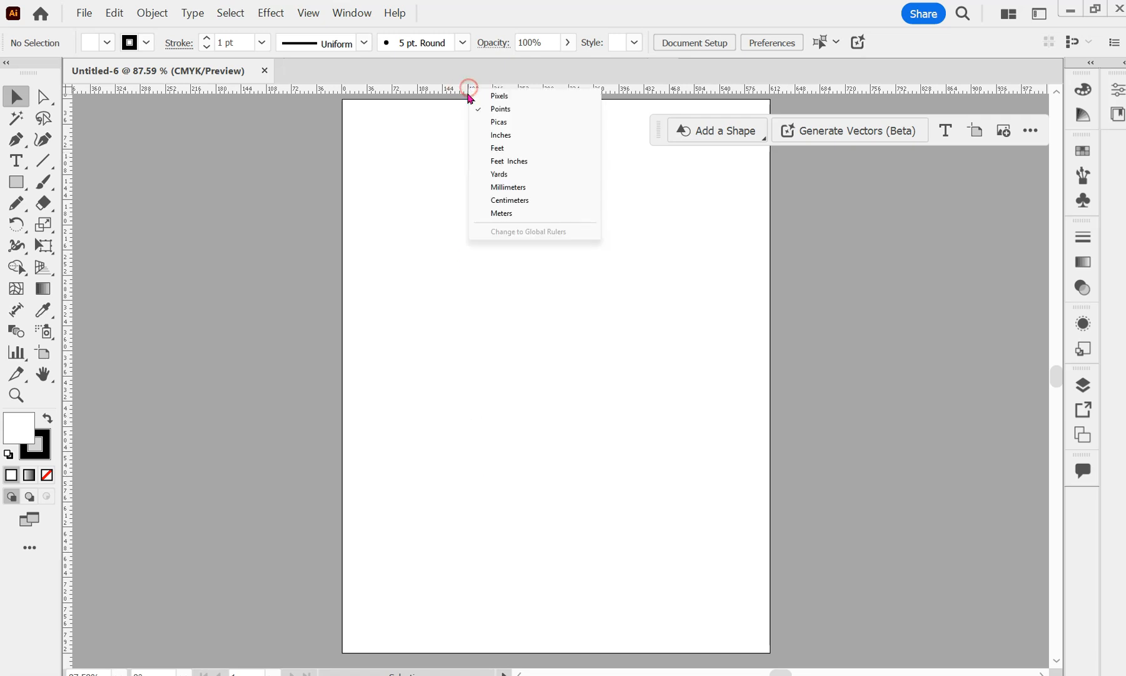
{"action": "left_click", "coordinate": [500, 135]}
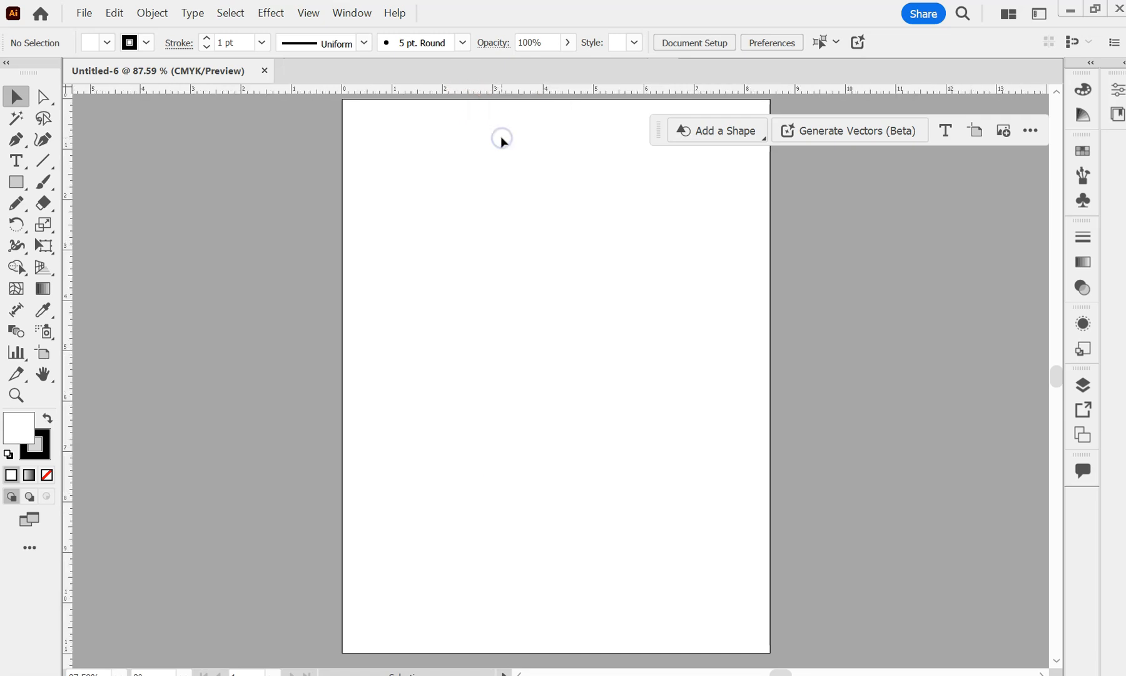
{"action": "left_click", "coordinate": [28, 182]}
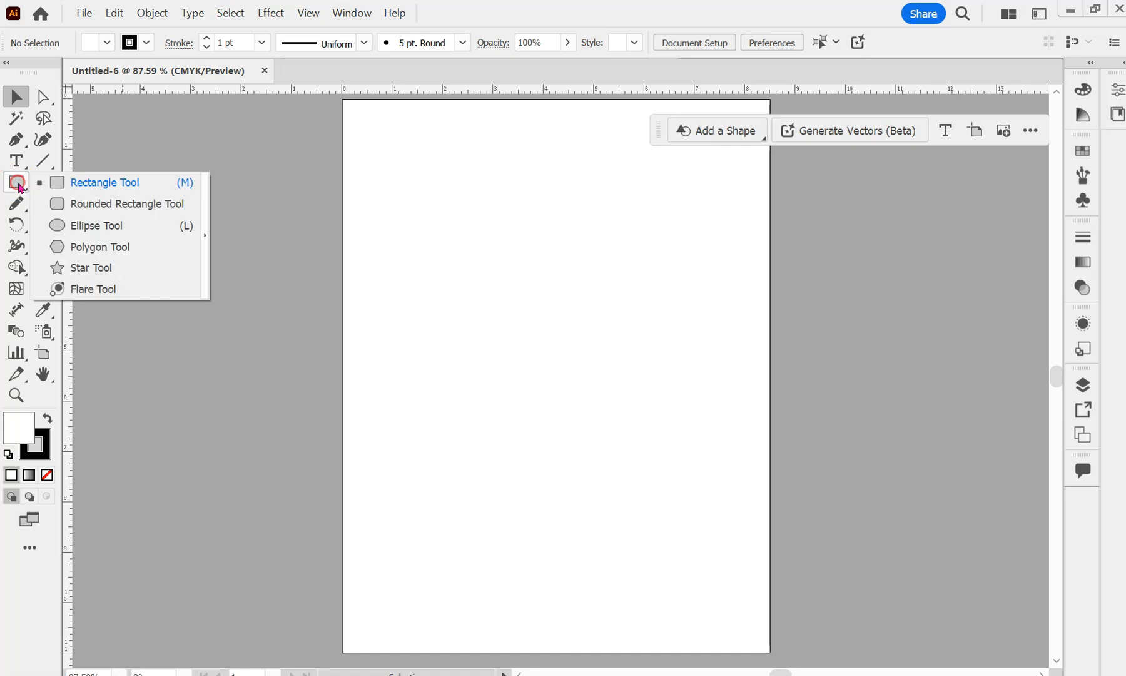
{"action": "left_click", "coordinate": [59, 226]}
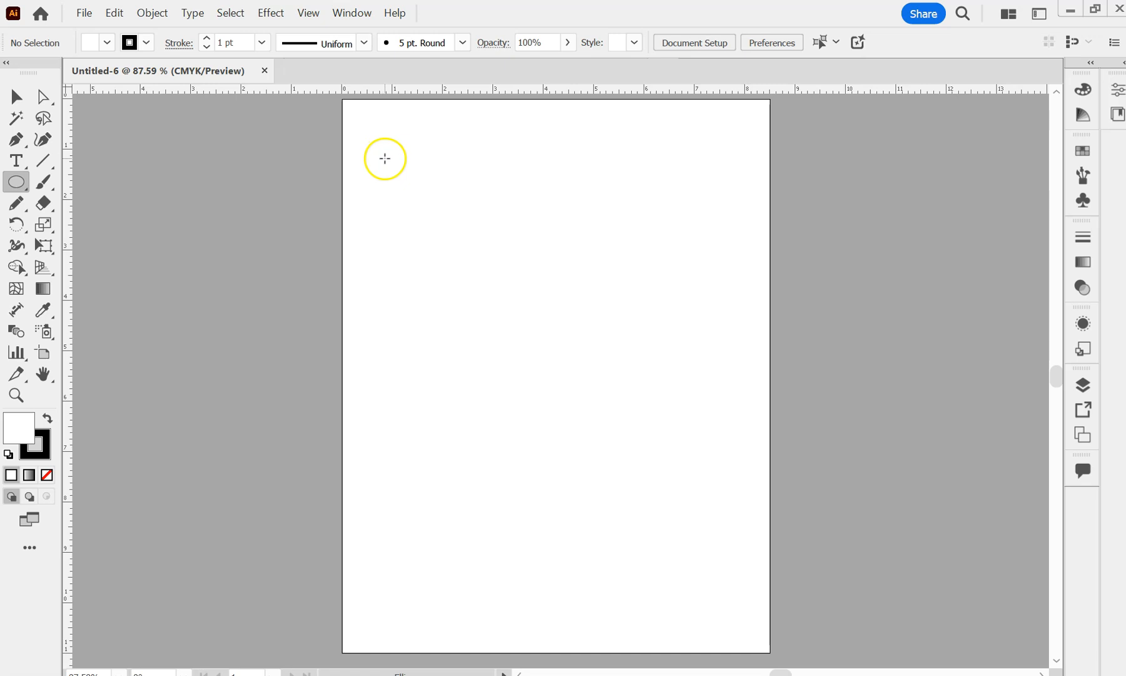
{"action": "left_click", "coordinate": [385, 158]}
{"action": "left_click", "coordinate": [632, 216]}
{"action": "left_click_drag", "start_coordinate": [637, 216], "coordinate": [566, 219]}
{"action": "type", "text": "1.2"}
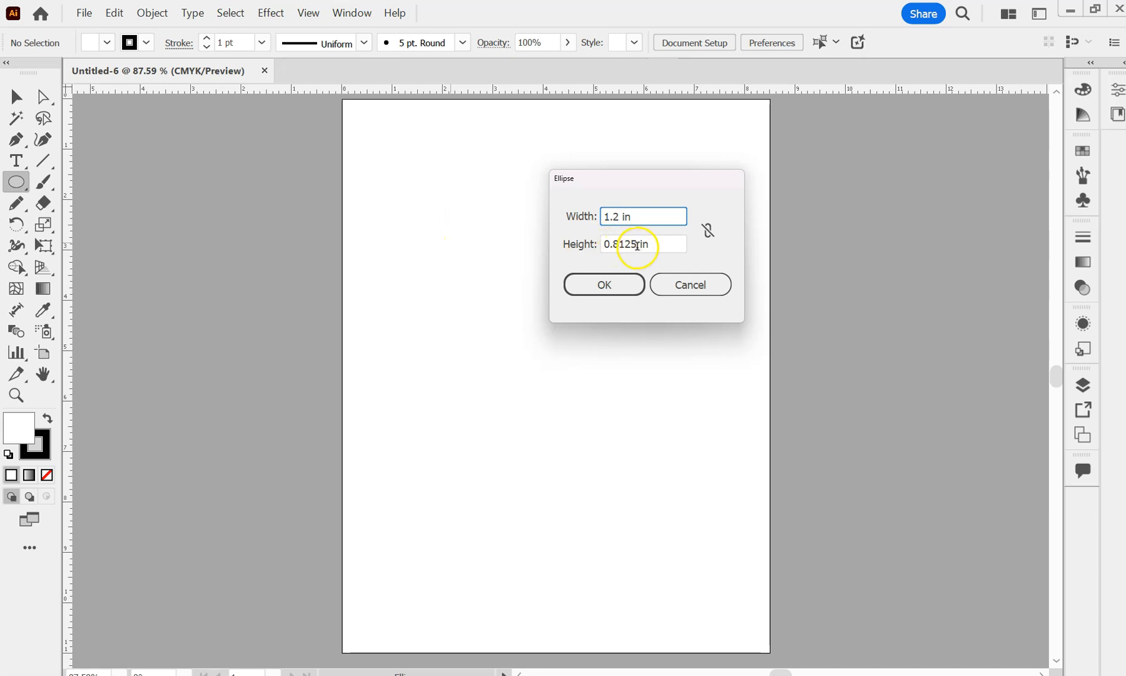
{"action": "left_click_drag", "start_coordinate": [638, 244], "coordinate": [559, 247]}
{"action": "type", "text": "1.2"}
{"action": "key", "text": "Return"}
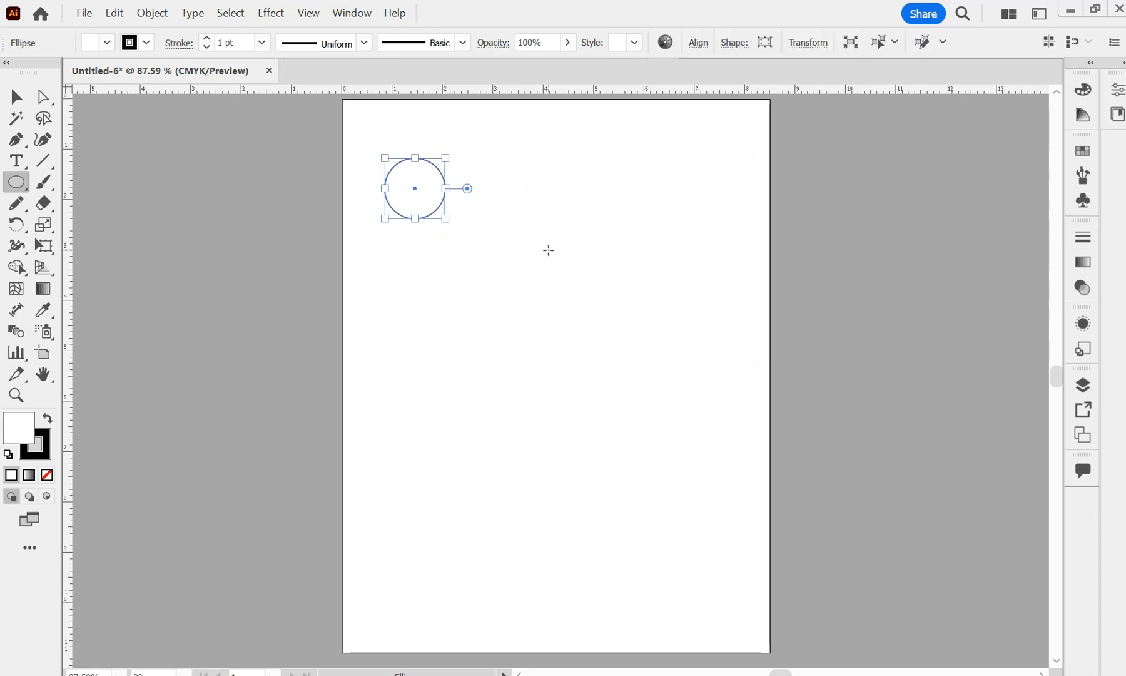
Draw a 1.2 × 1.2 in square beside the circle, on its right
{"action": "left_click", "coordinate": [16, 97]}
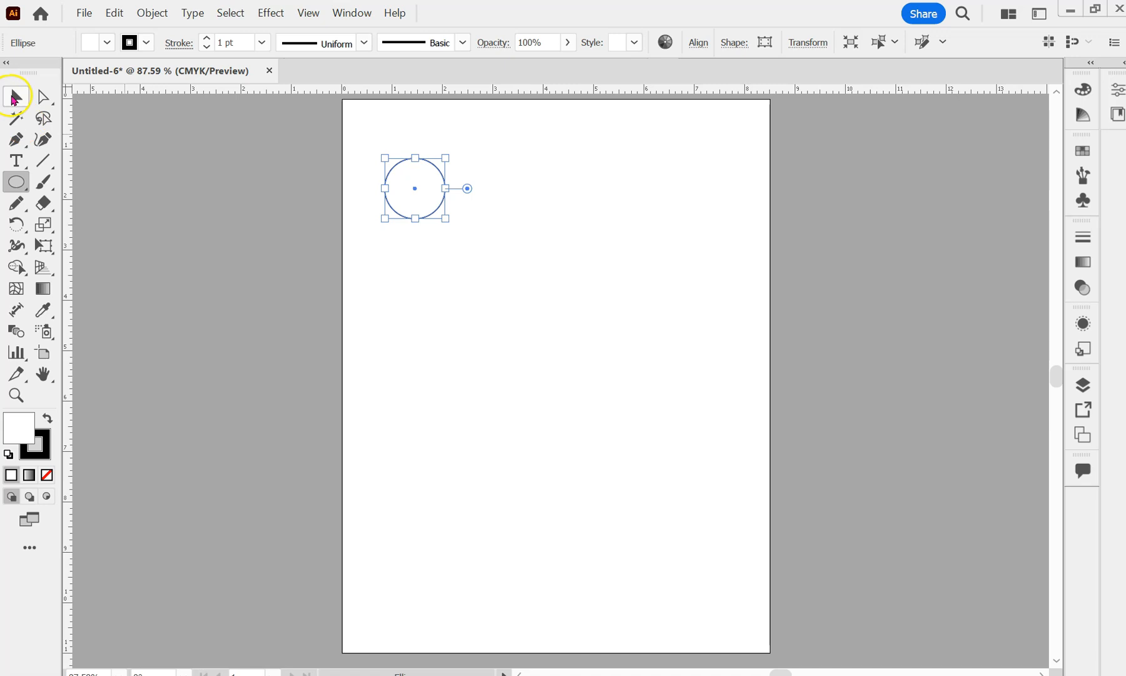
{"action": "right_click", "coordinate": [17, 183]}
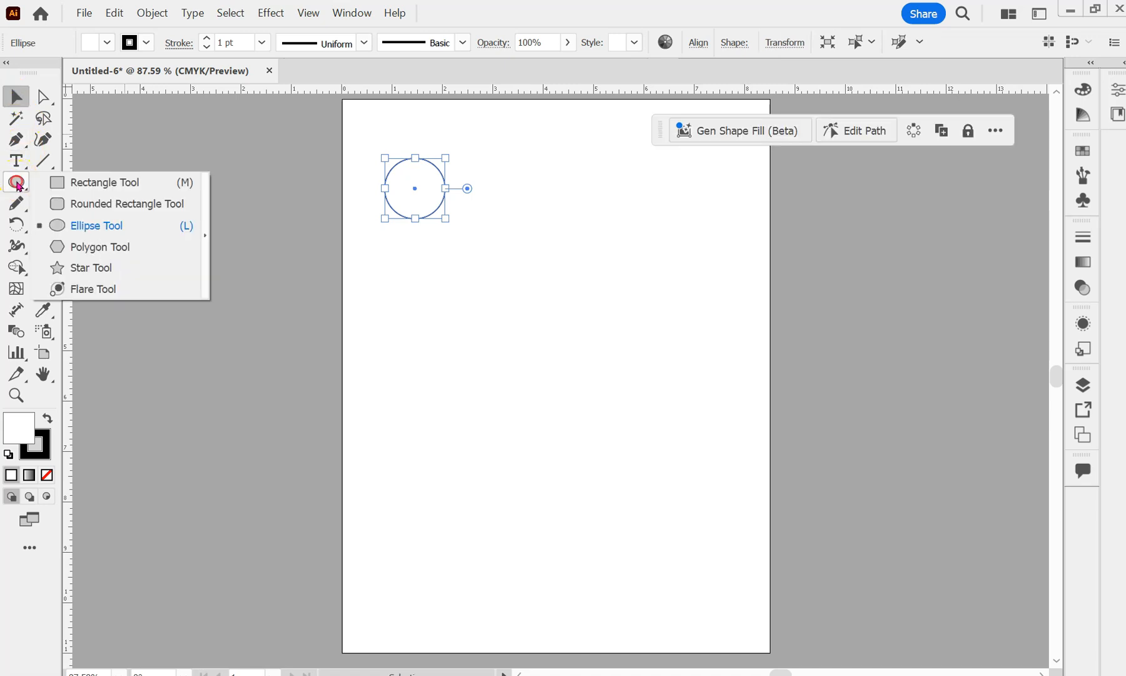
{"action": "left_click", "coordinate": [57, 182]}
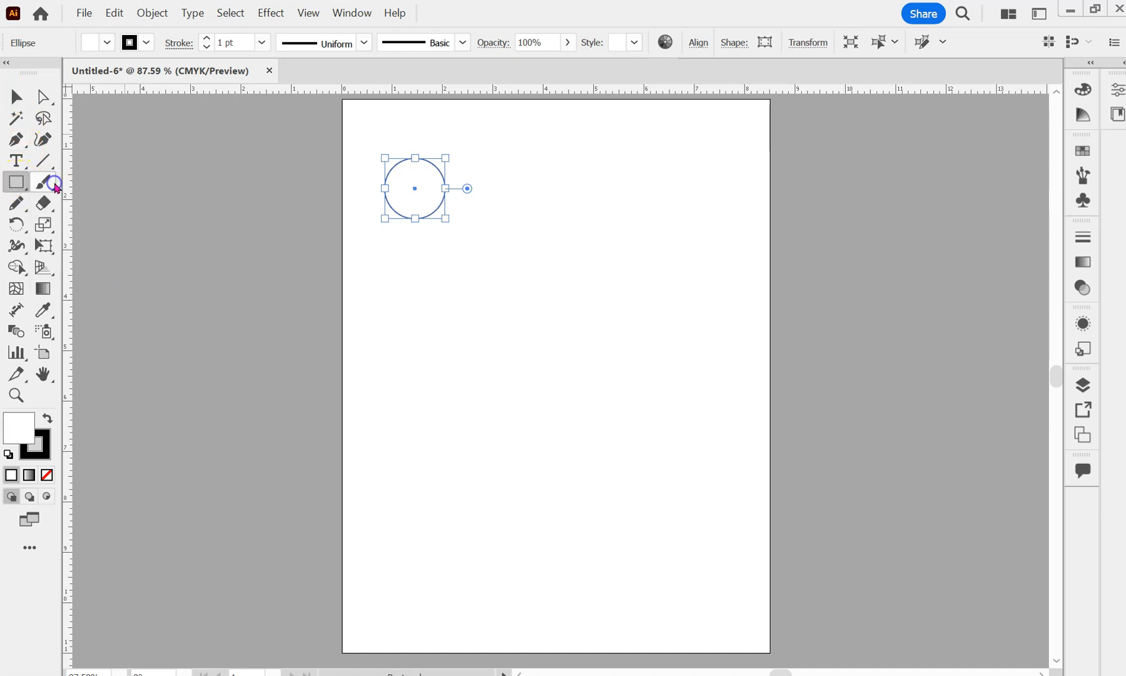
{"action": "left_click", "coordinate": [525, 187]}
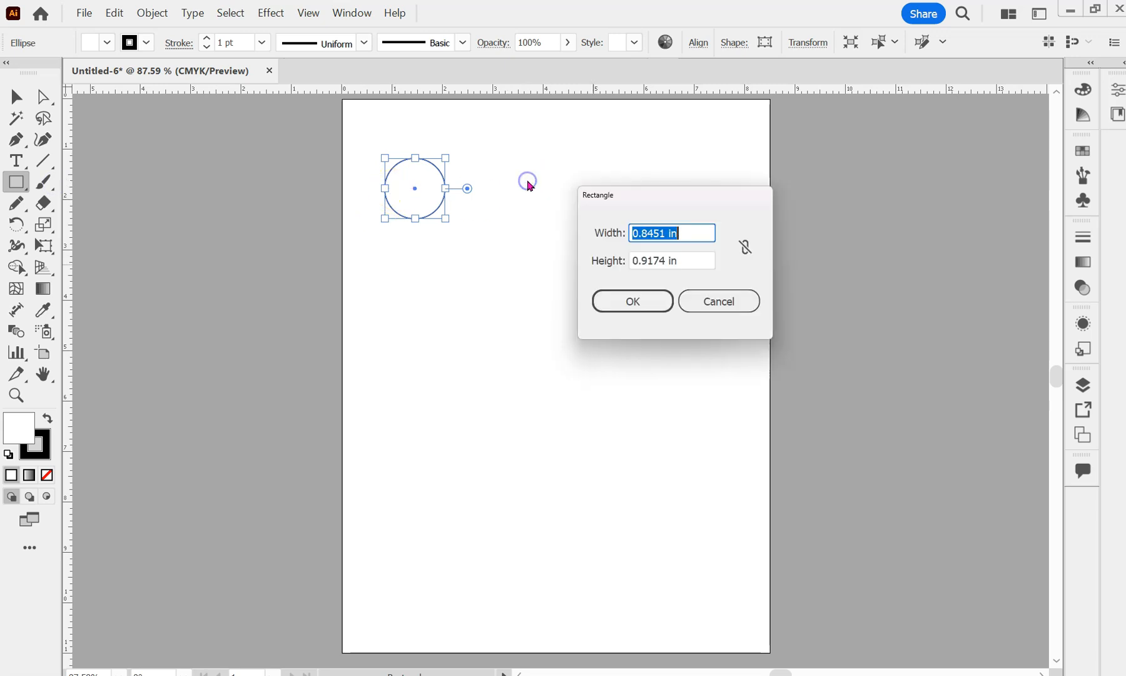
{"action": "type", "text": "1.2"}
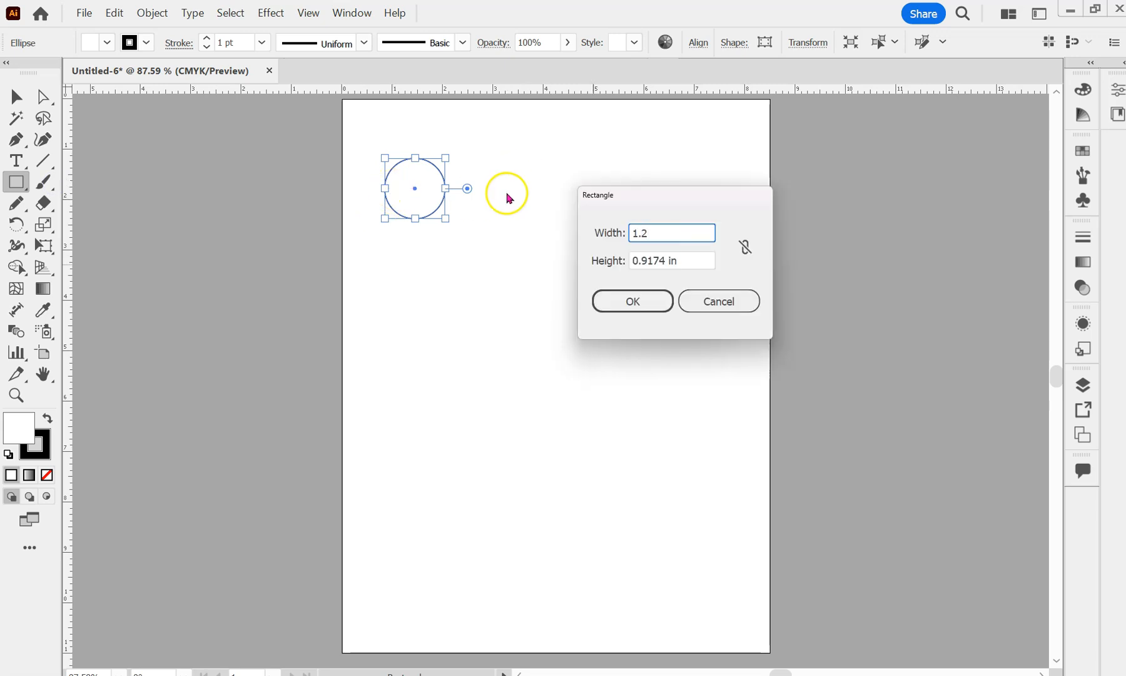
{"action": "left_click_drag", "start_coordinate": [666, 260], "coordinate": [591, 274]}
{"action": "type", "text": "1"}
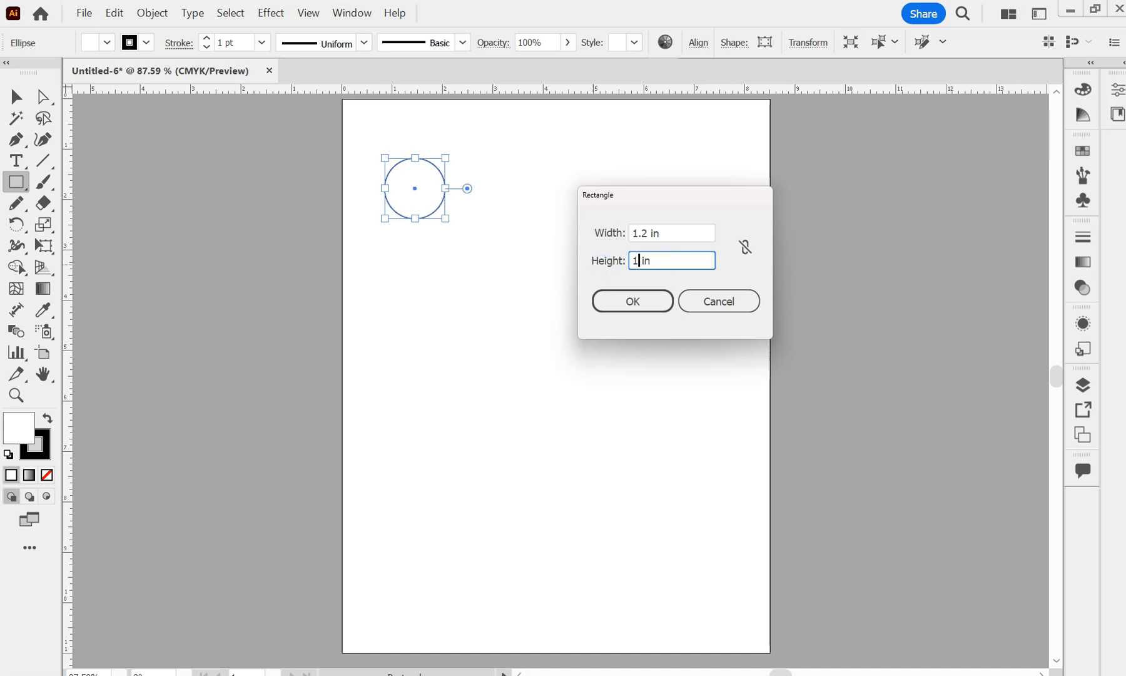
{"action": "type", "text": ".2"}
{"action": "key", "text": "Return"}
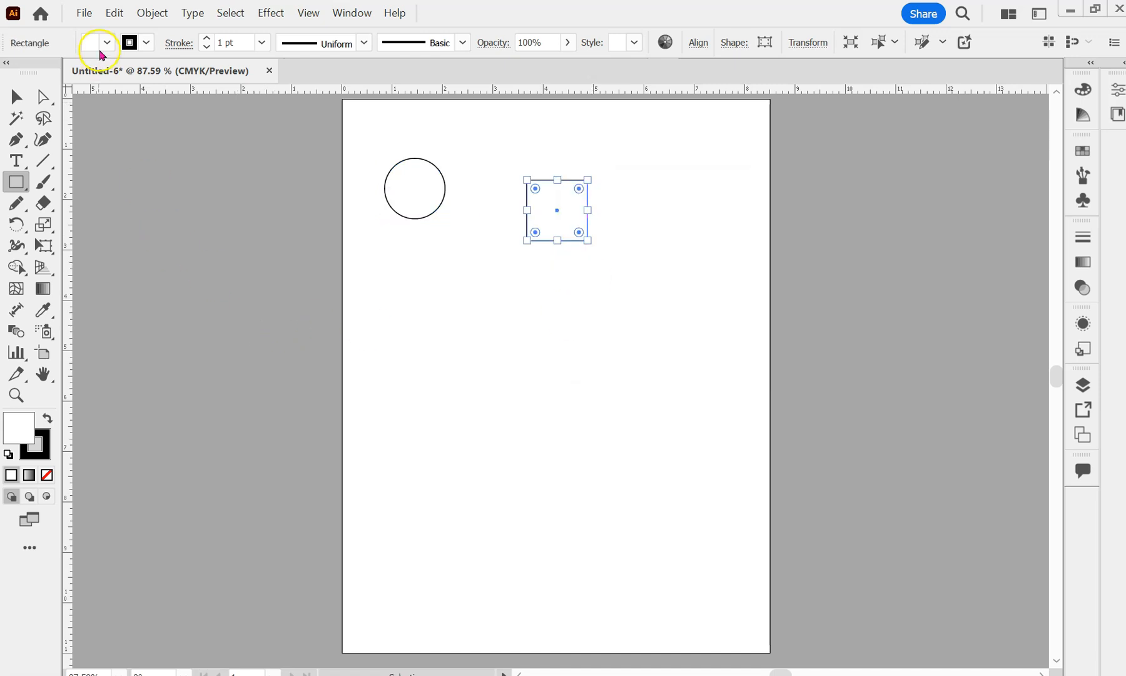
Arrange the square near the artboard's left edge and place the circle beside it, level with the square
{"action": "left_click", "coordinate": [20, 97]}
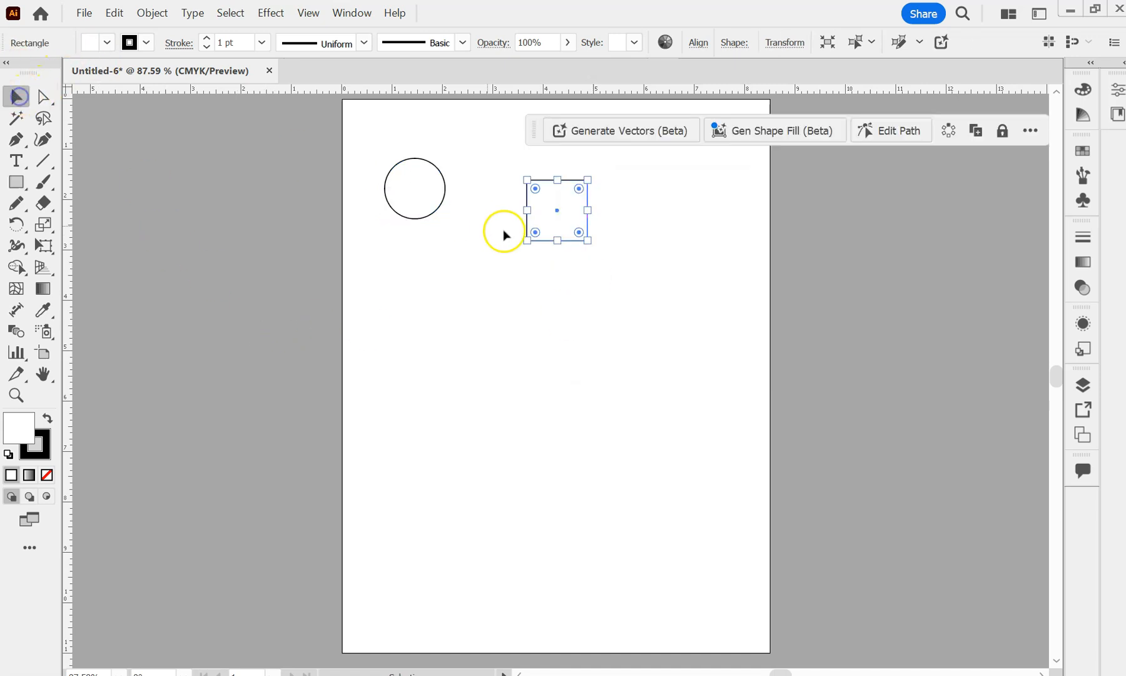
{"action": "left_click_drag", "start_coordinate": [569, 221], "coordinate": [340, 234]}
{"action": "left_click_drag", "start_coordinate": [409, 191], "coordinate": [475, 192]}
{"action": "left_click_drag", "start_coordinate": [303, 240], "coordinate": [372, 198]}
{"action": "left_click_drag", "start_coordinate": [479, 206], "coordinate": [500, 198]}
{"action": "left_click", "coordinate": [836, 209]}
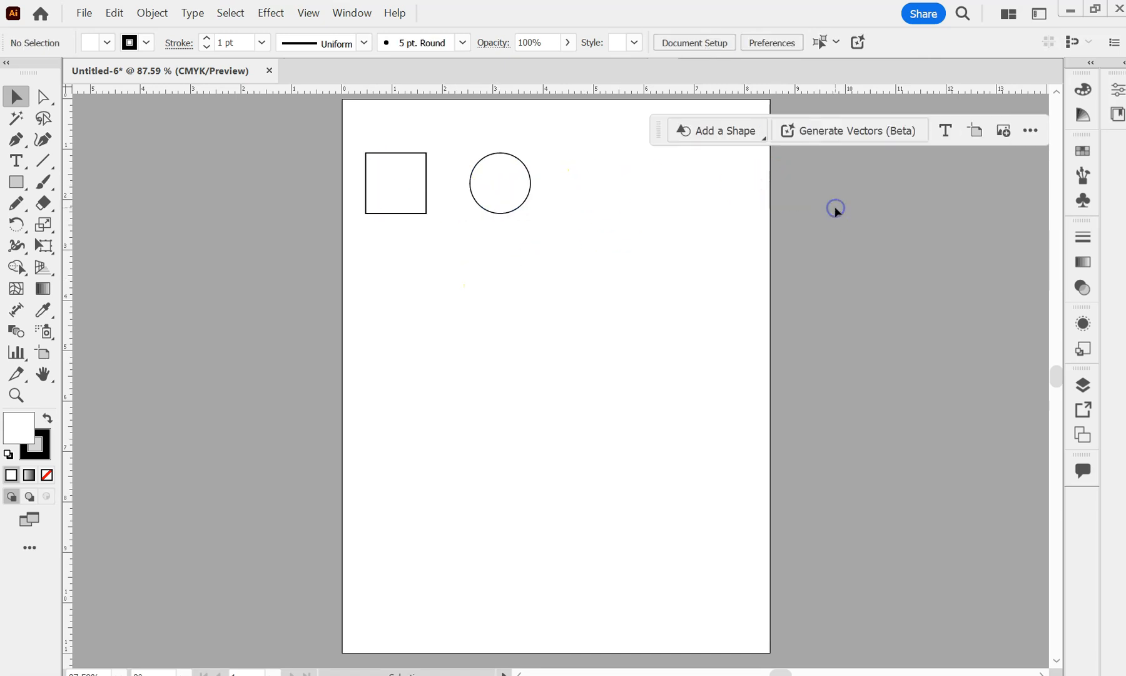
Copy the square-and-circle pair to the right, and copy the resulting row of four shapes directly below
{"action": "left_click_drag", "start_coordinate": [351, 175], "coordinate": [703, 200]}
{"action": "left_click", "coordinate": [683, 307]}
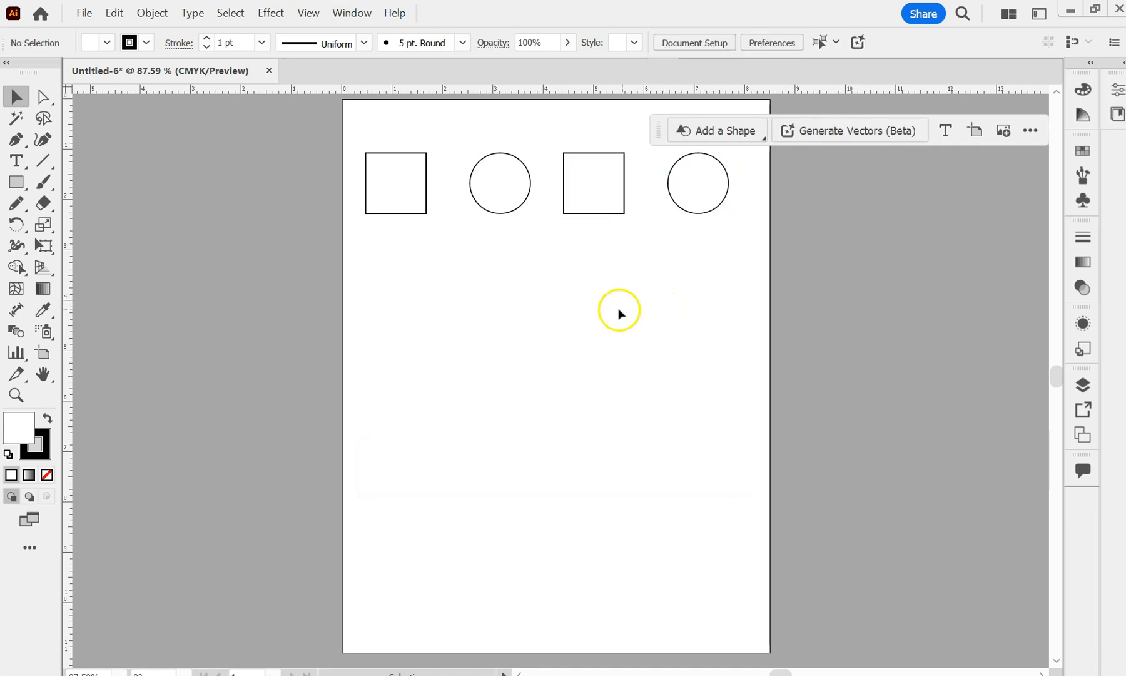
{"action": "left_click_drag", "start_coordinate": [246, 170], "coordinate": [758, 188]}
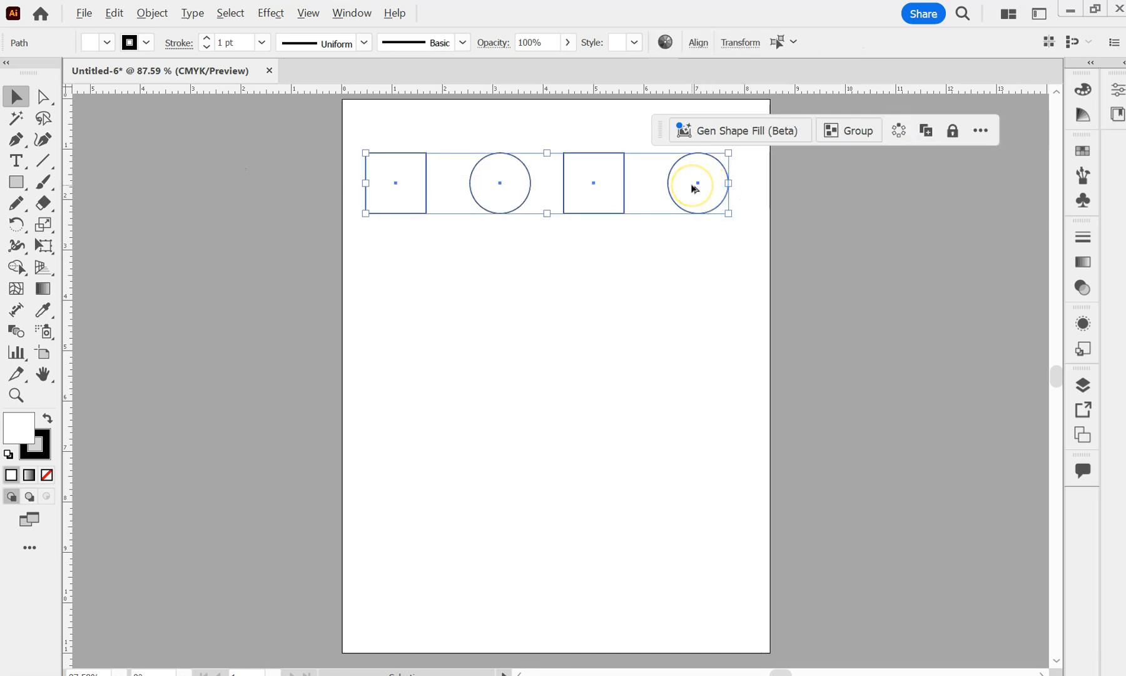
{"action": "left_click_drag", "start_coordinate": [693, 188], "coordinate": [693, 269]}
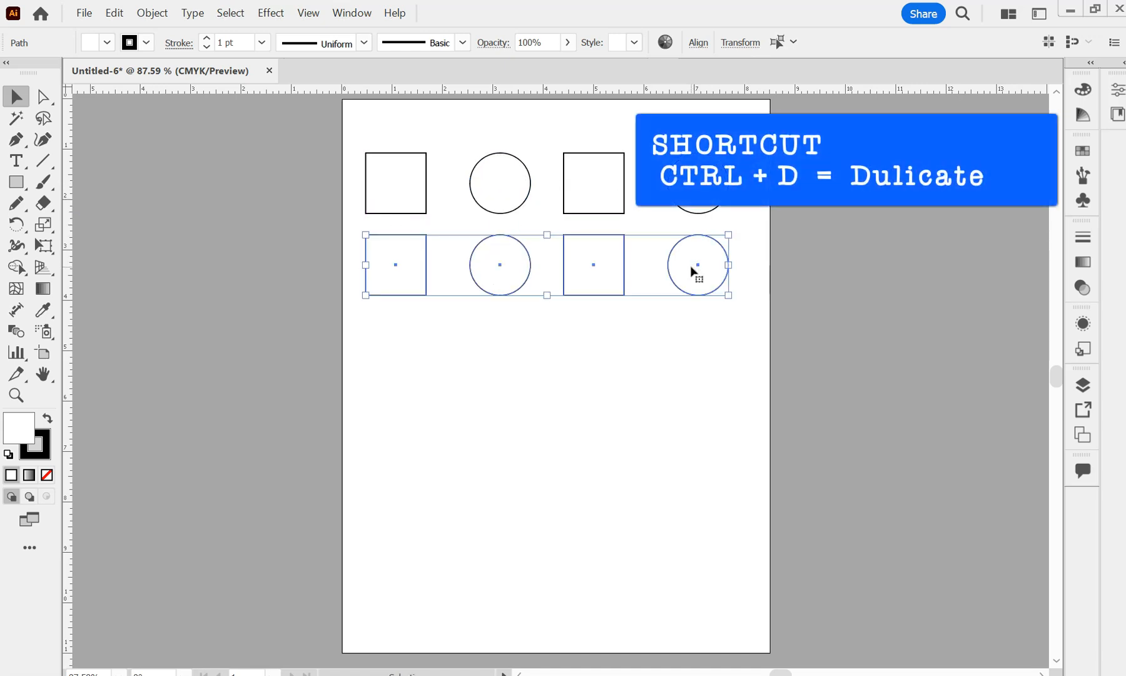
Repeat the row duplication three more times to make five evenly spaced rows of shapes, leaving nothing selected
{"action": "left_click", "coordinate": [245, 270]}
{"action": "left_click_drag", "start_coordinate": [281, 262], "coordinate": [750, 283]}
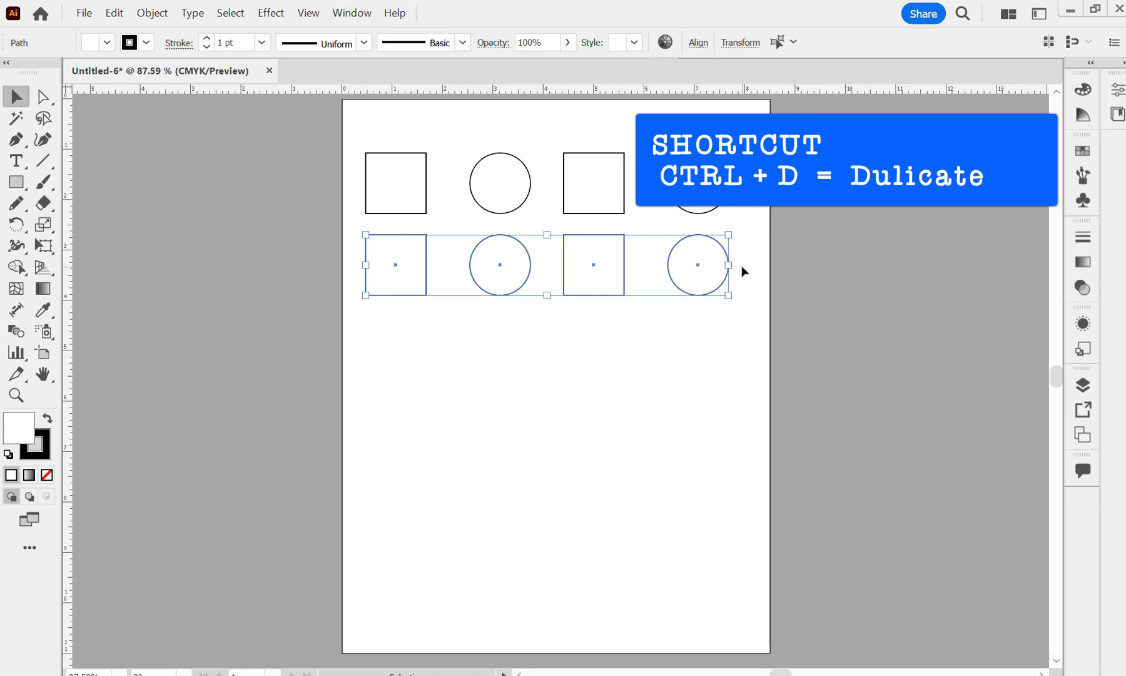
{"action": "key", "text": "ctrl+d"}
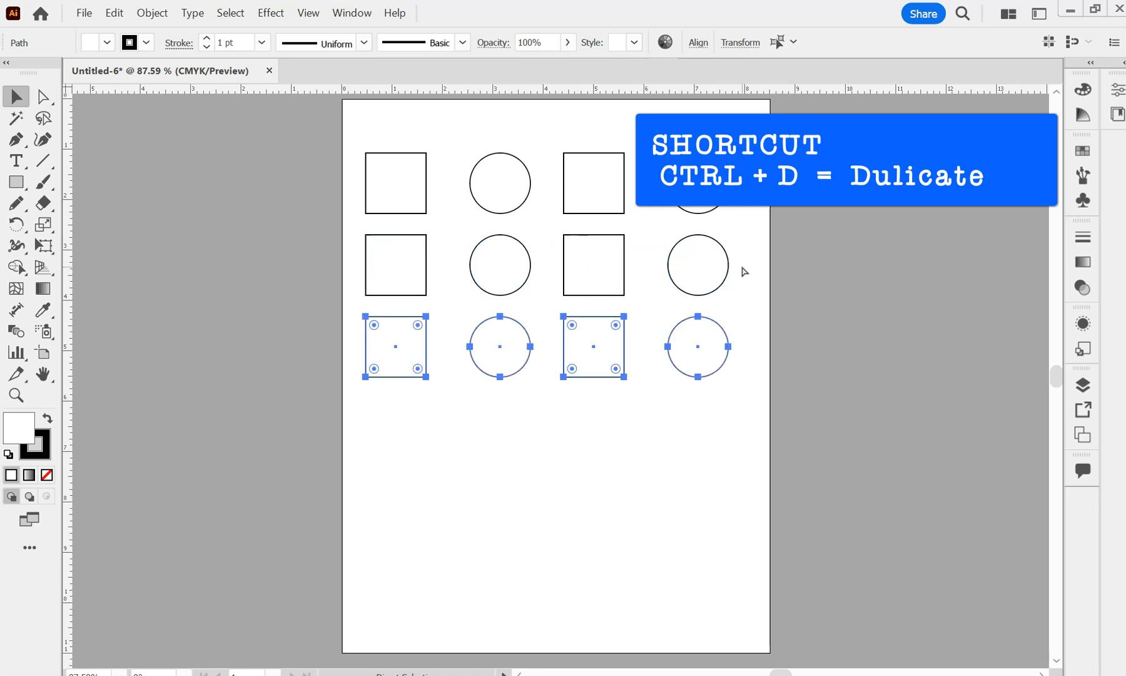
{"action": "key", "text": "ctrl+d"}
{"action": "key", "text": "ctrl+d"}
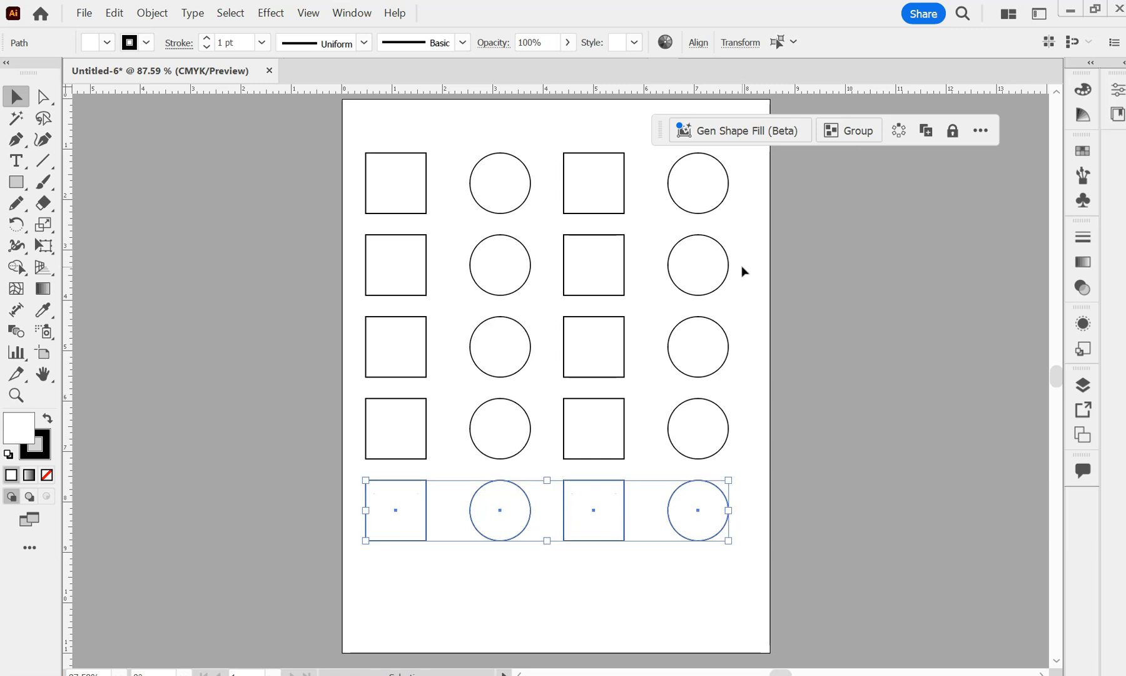
{"action": "left_click", "coordinate": [907, 532]}
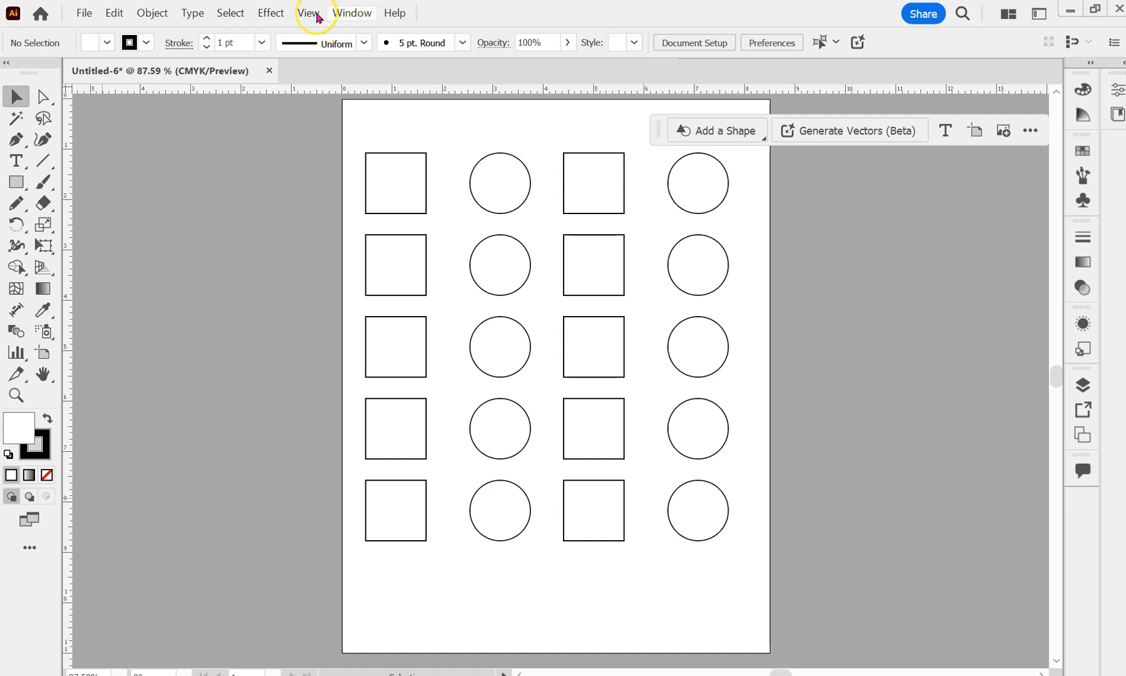
Duplicate Artboard 1 together with its grid of shapes
{"action": "left_click", "coordinate": [352, 14]}
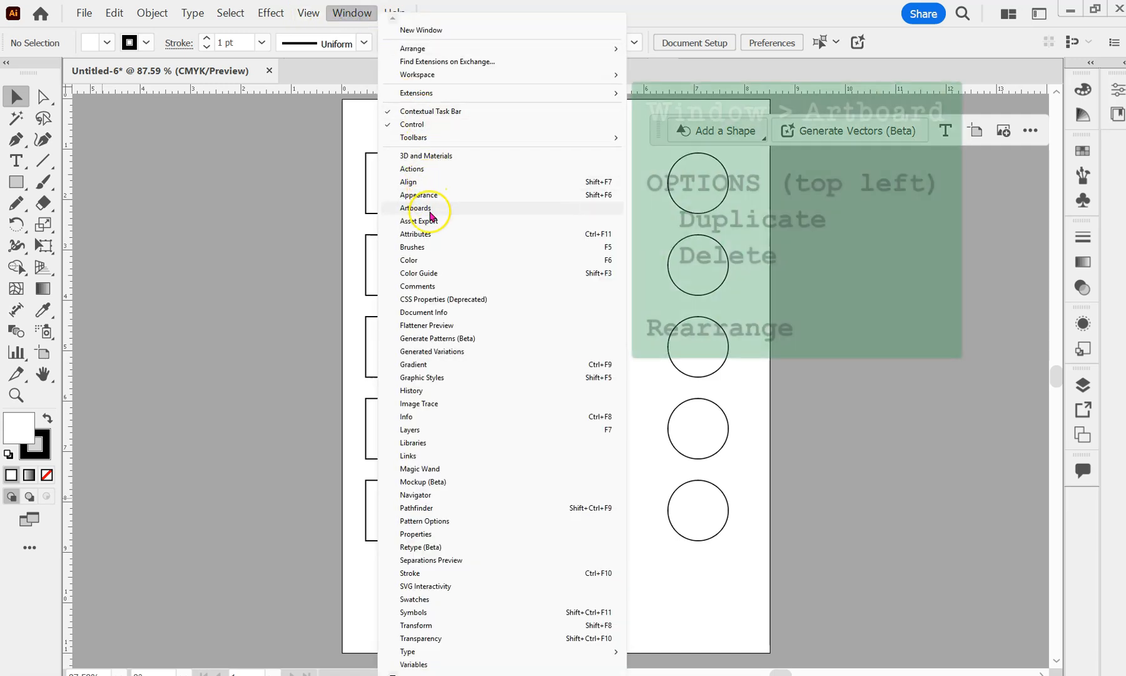
{"action": "left_click", "coordinate": [426, 208]}
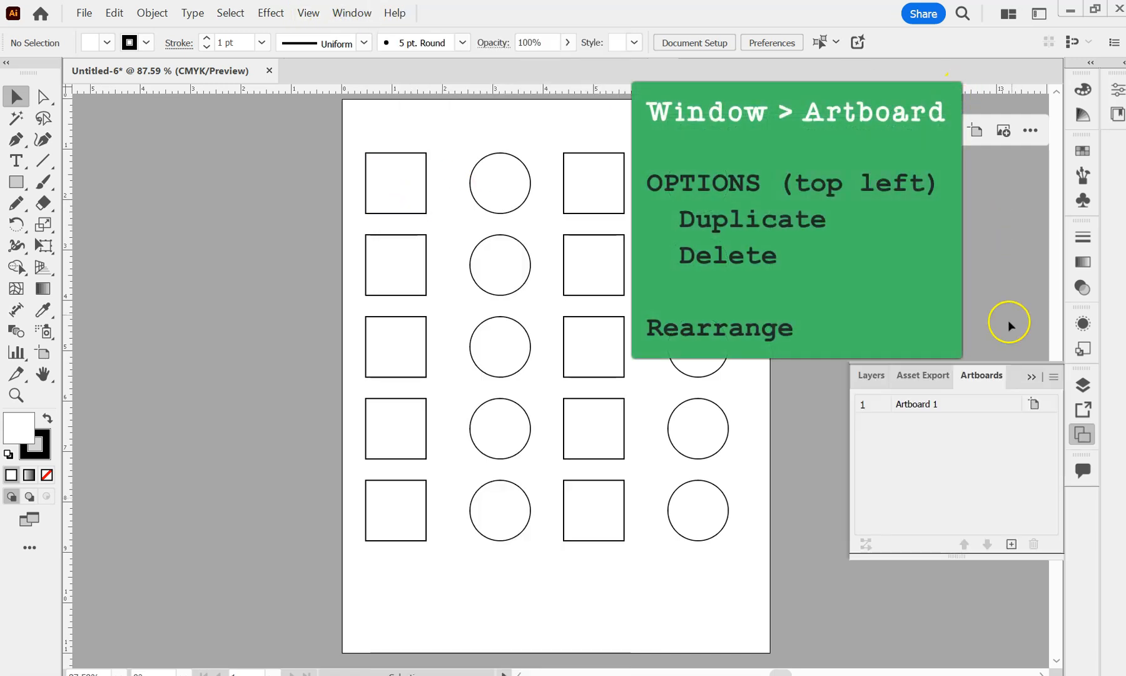
{"action": "left_click", "coordinate": [989, 406]}
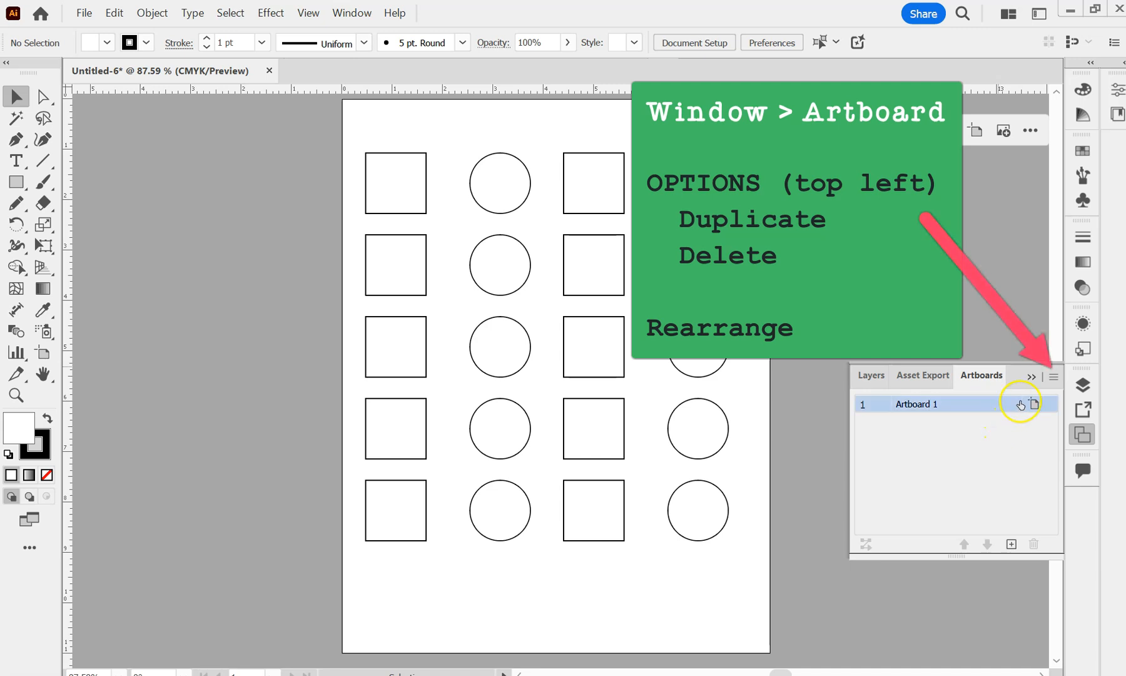
{"action": "left_click", "coordinate": [1054, 377]}
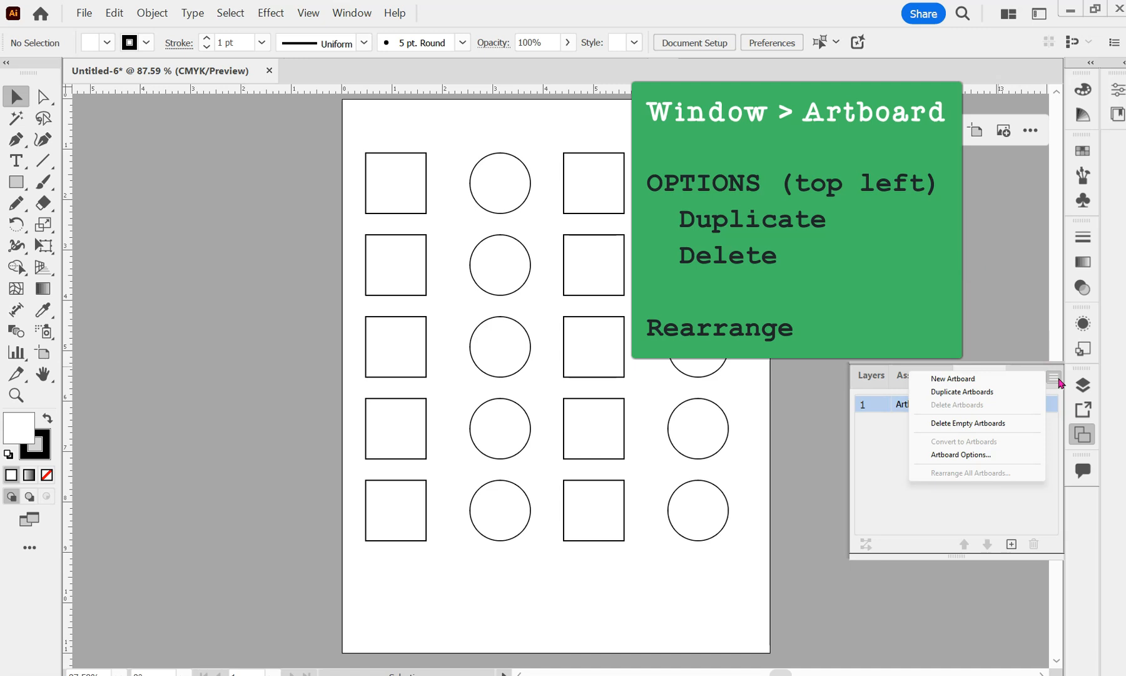
{"action": "left_click", "coordinate": [993, 392]}
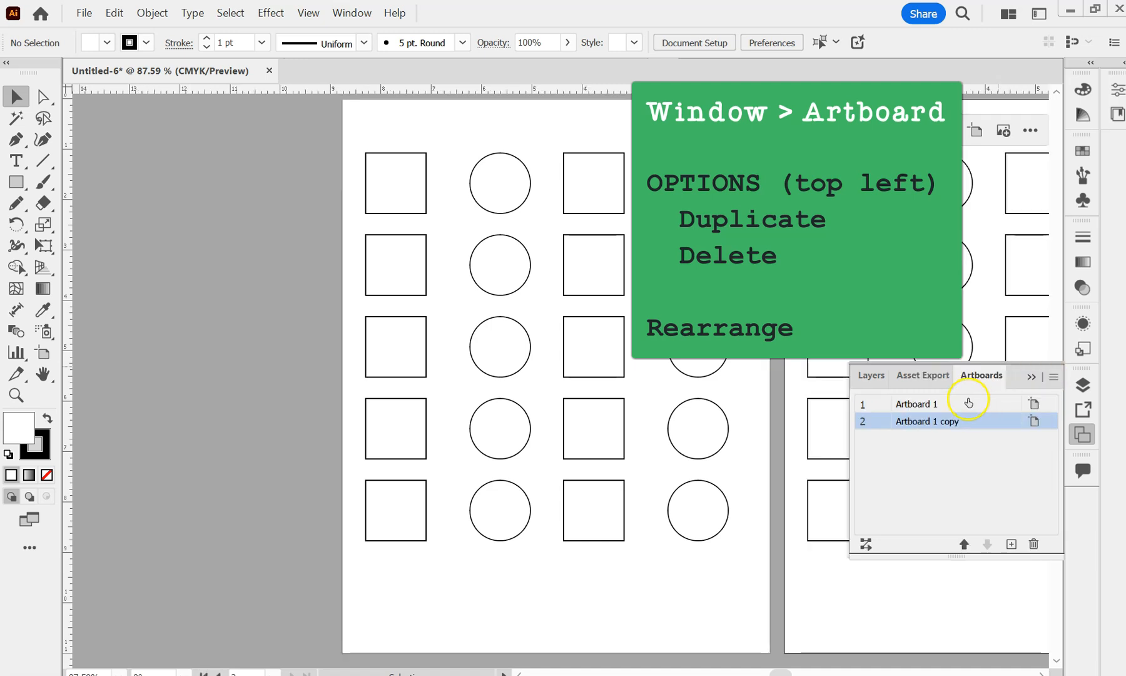
Rename the first artboard Patterns and its copy Graphic Styles
{"action": "left_click", "coordinate": [906, 404]}
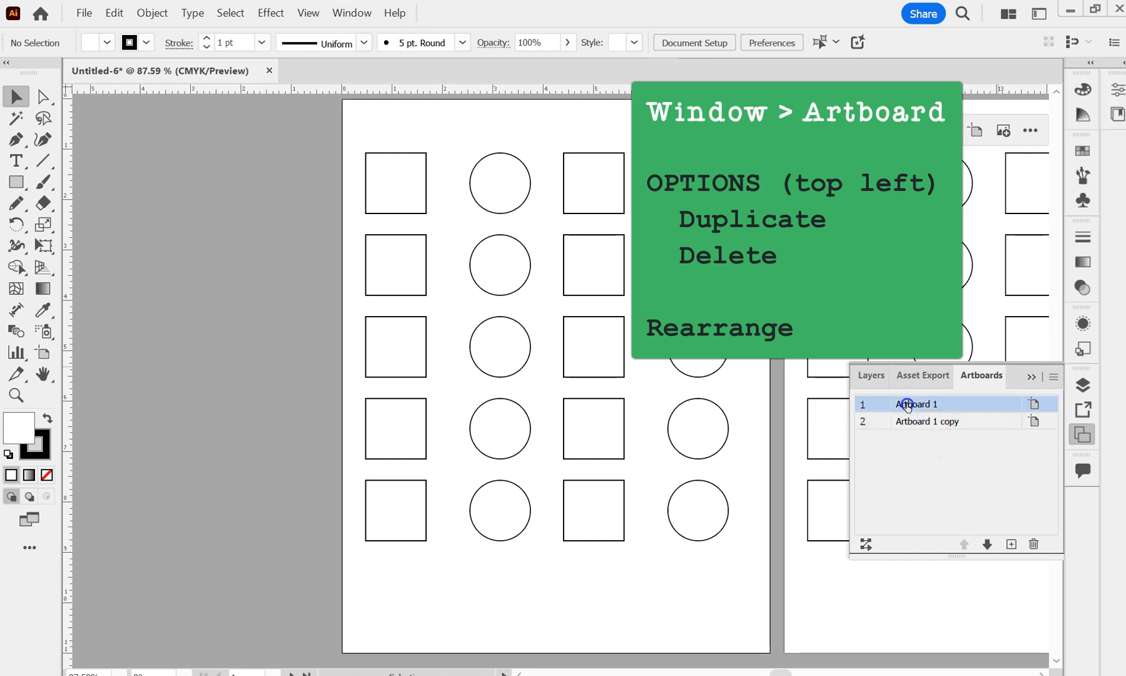
{"action": "double_click", "coordinate": [908, 406]}
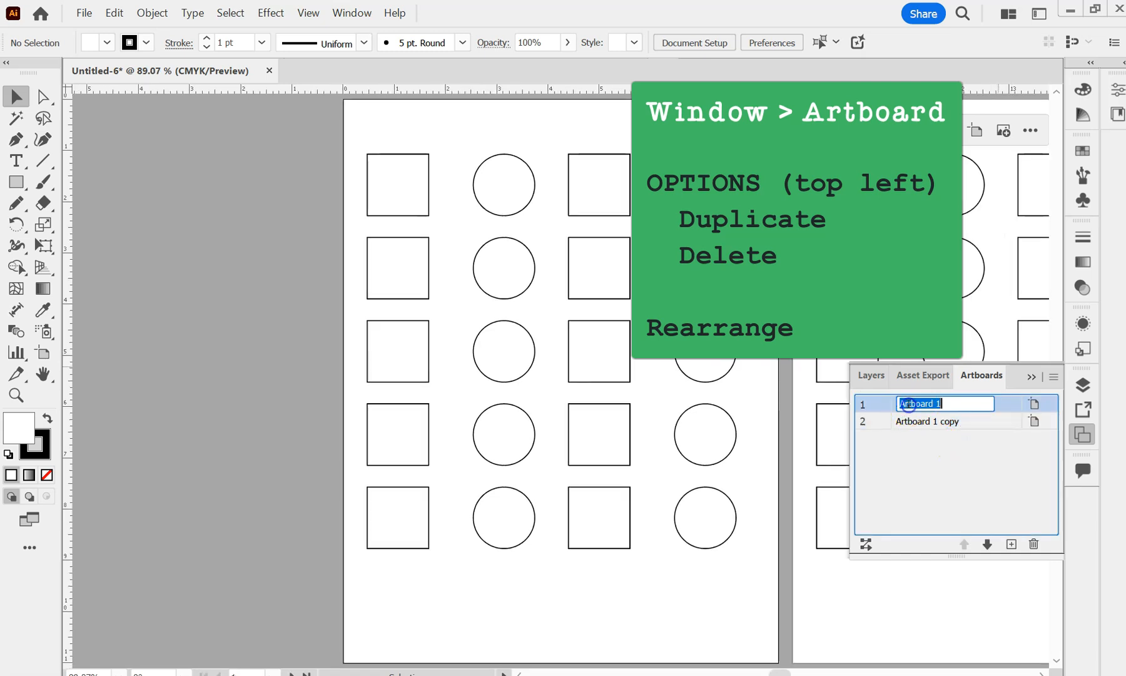
{"action": "type", "text": "Patt"}
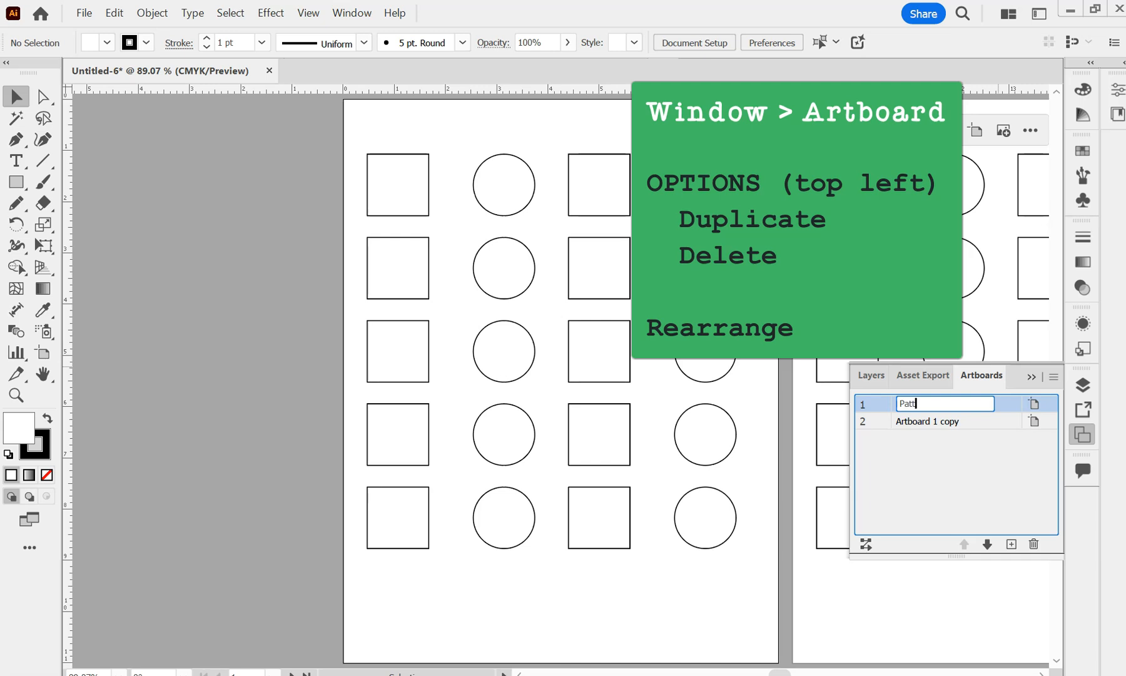
{"action": "type", "text": "erns"}
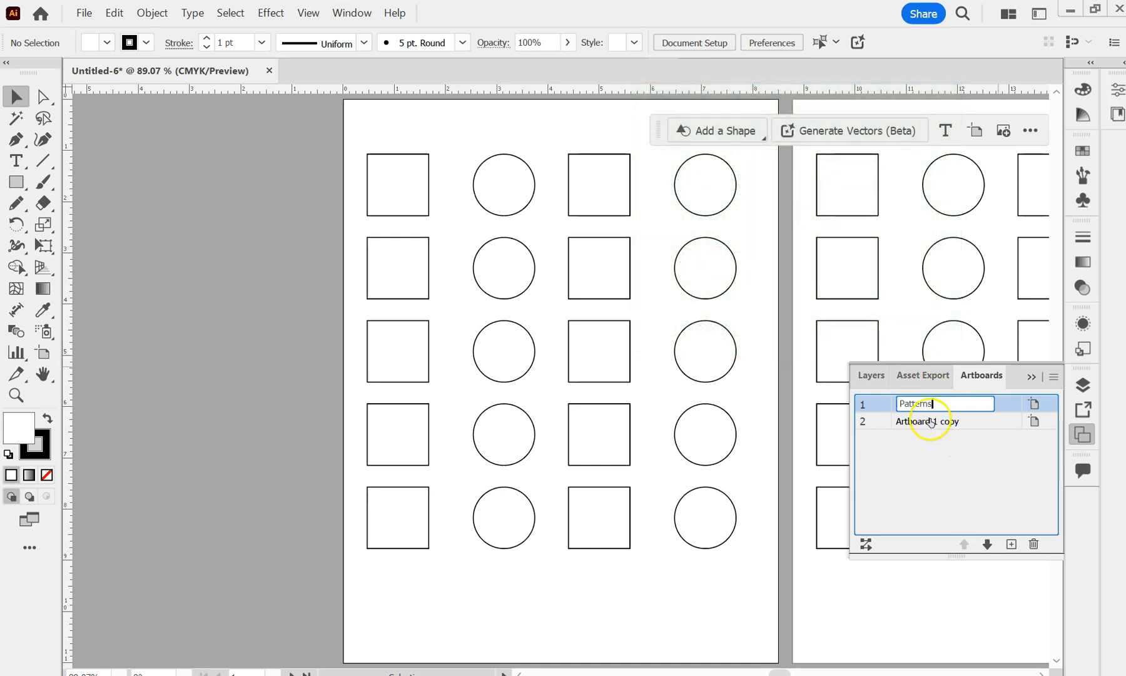
{"action": "left_click", "coordinate": [927, 421]}
{"action": "double_click", "coordinate": [928, 421]}
{"action": "type", "text": "Graphic Styles"}
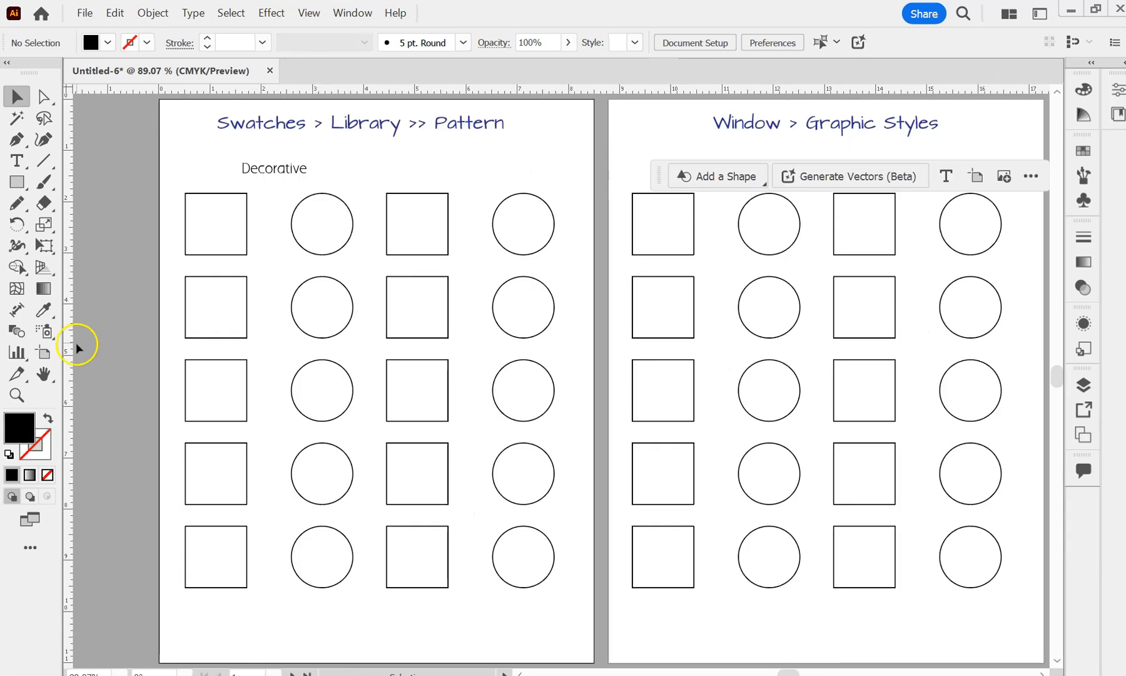
Add a text label reading "Vonster" above the second pair of columns on the first artboard and select it
{"action": "left_click", "coordinate": [17, 161]}
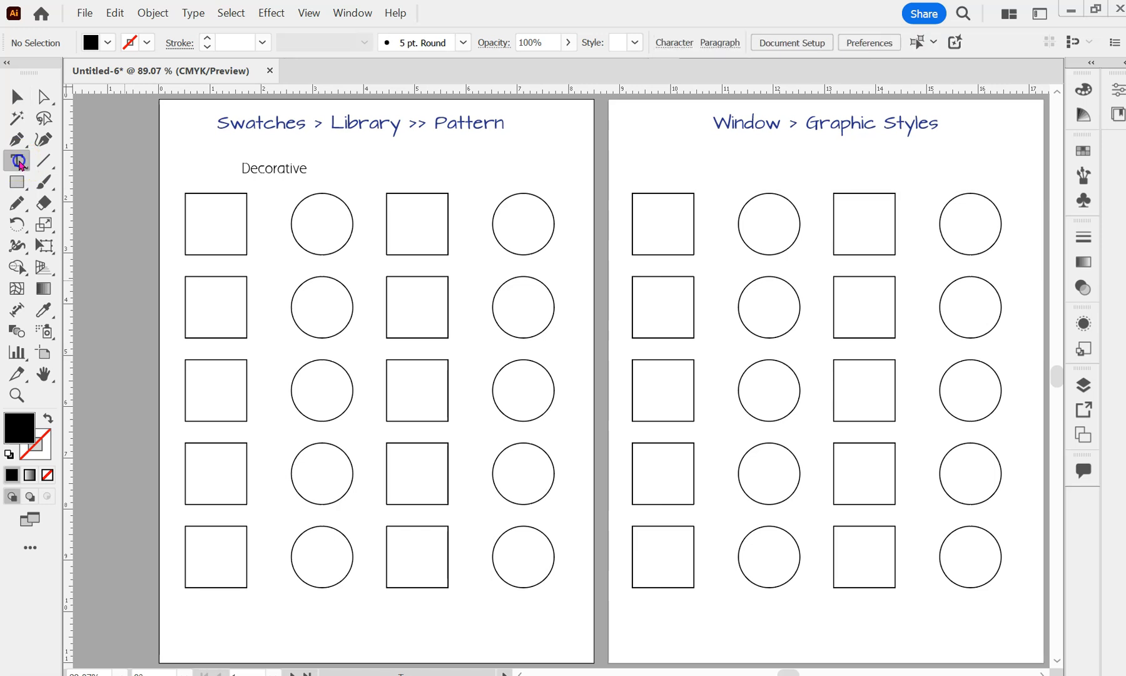
{"action": "left_click_drag", "start_coordinate": [384, 161], "coordinate": [459, 181]}
{"action": "left_click", "coordinate": [435, 180]}
{"action": "type", "text": "Vonster"}
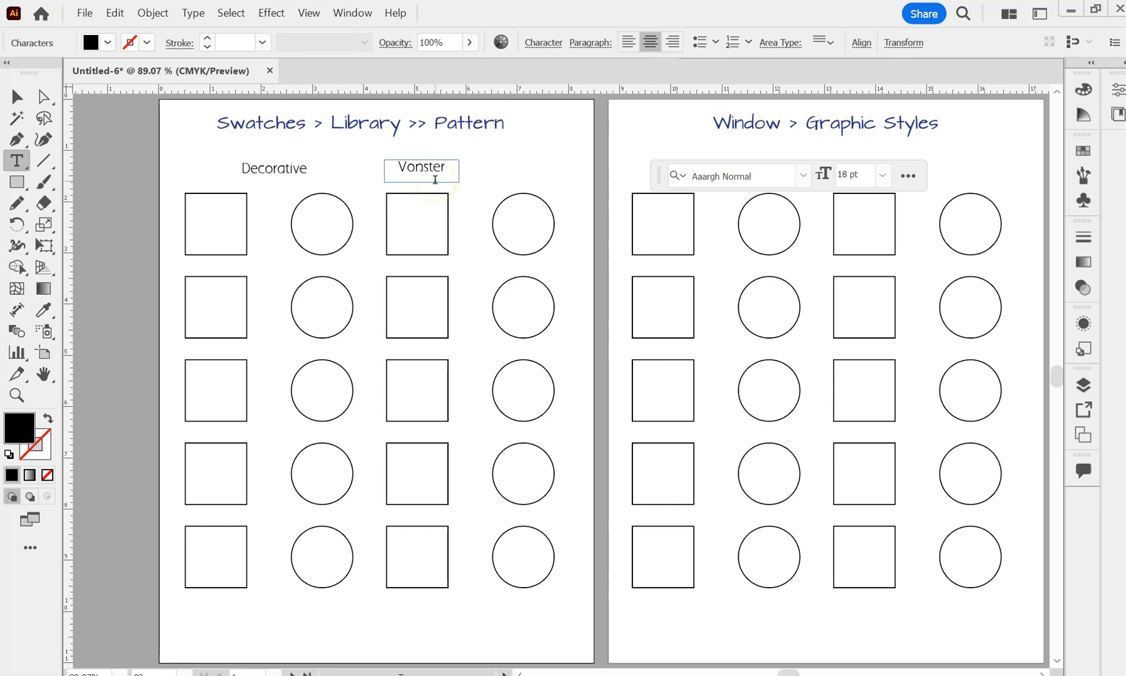
{"action": "left_click", "coordinate": [16, 98]}
{"action": "left_click", "coordinate": [511, 161]}
{"action": "left_click", "coordinate": [409, 170]}
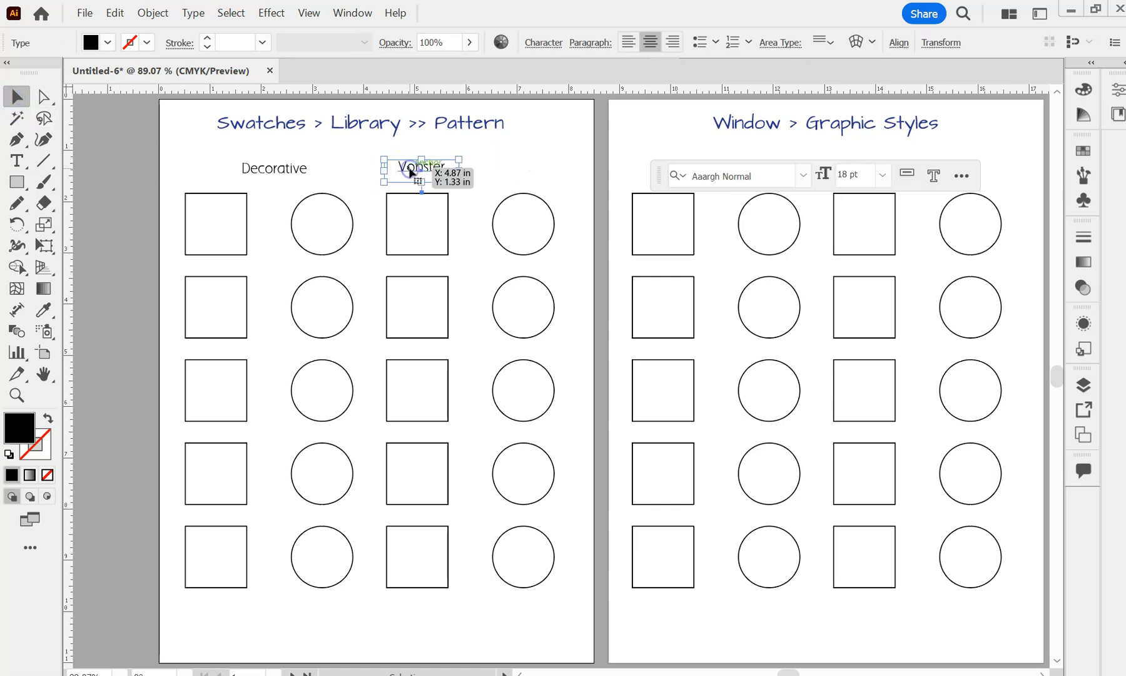
Copy the Vonster label to above the fourth column on the first artboard and change its text to "Animal & Nature"
{"action": "left_click_drag", "start_coordinate": [410, 170], "coordinate": [518, 168]}
{"action": "left_click", "coordinate": [512, 167]}
{"action": "double_click", "coordinate": [512, 168]}
{"action": "double_click", "coordinate": [510, 167]}
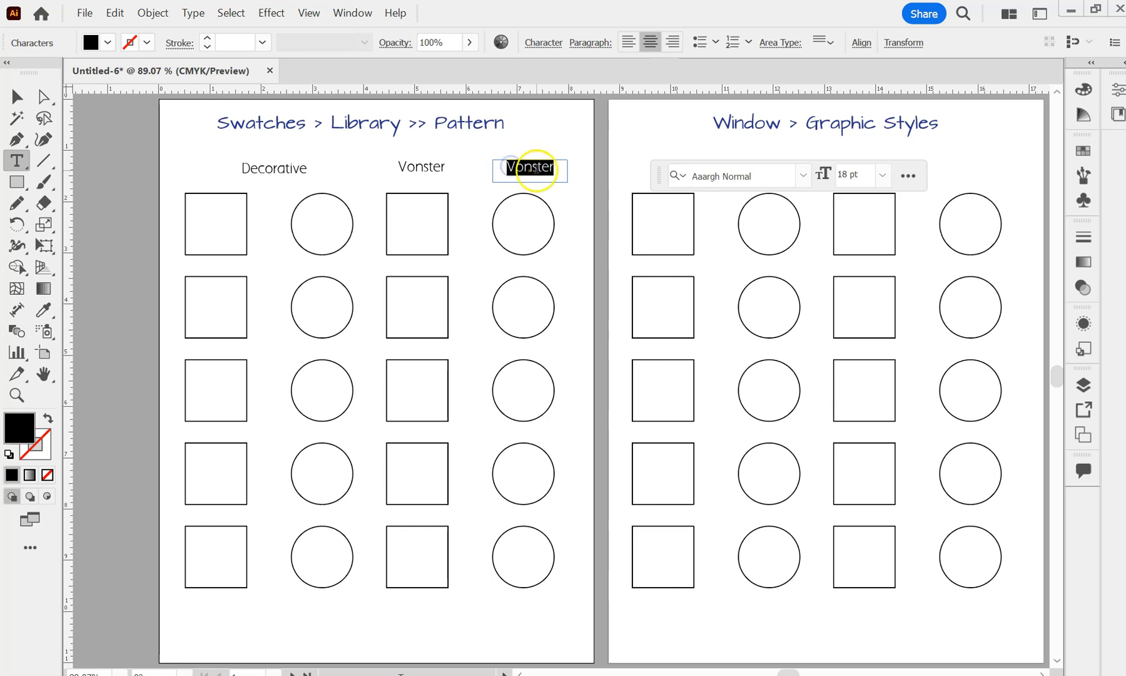
{"action": "type", "text": "Animal"}
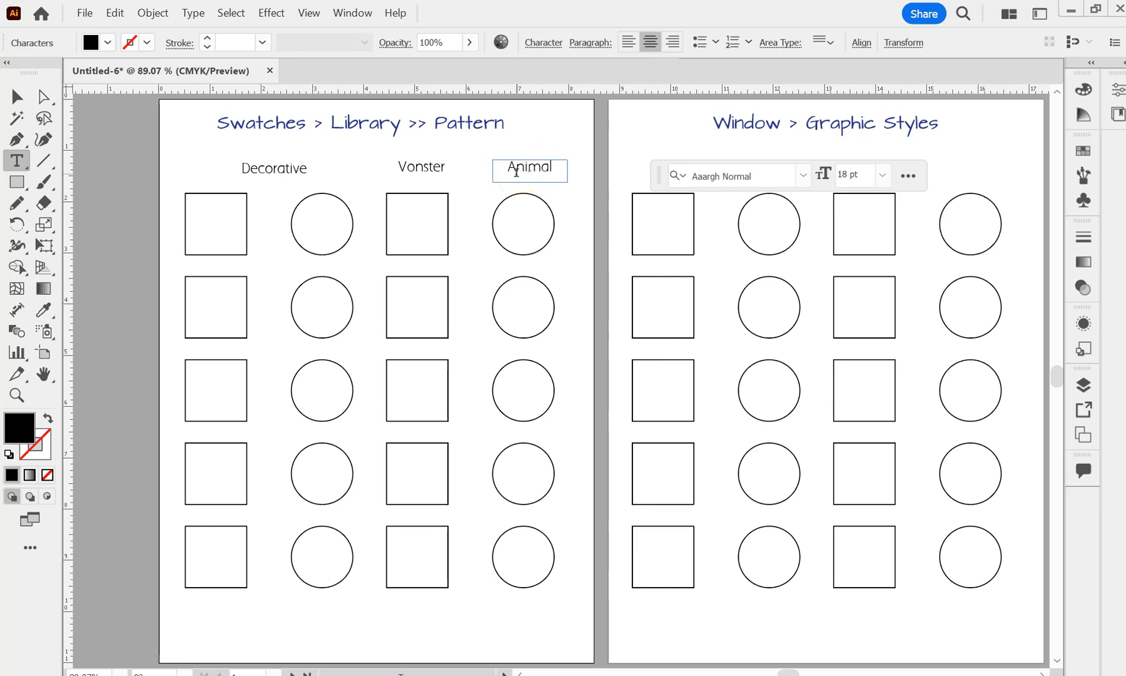
{"action": "type", "text": " & Nature"}
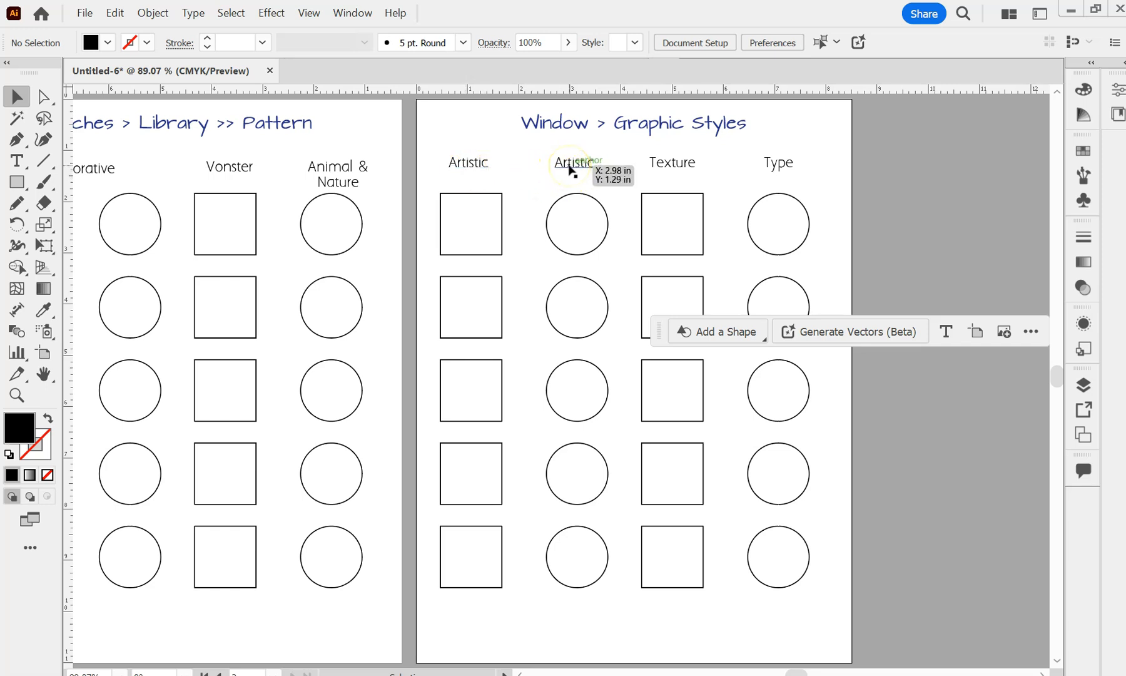
Change the duplicate Artistic label above the second column of the Graphic Styles artboard to "Scribble"
{"action": "double_click", "coordinate": [571, 165]}
{"action": "double_click", "coordinate": [573, 165]}
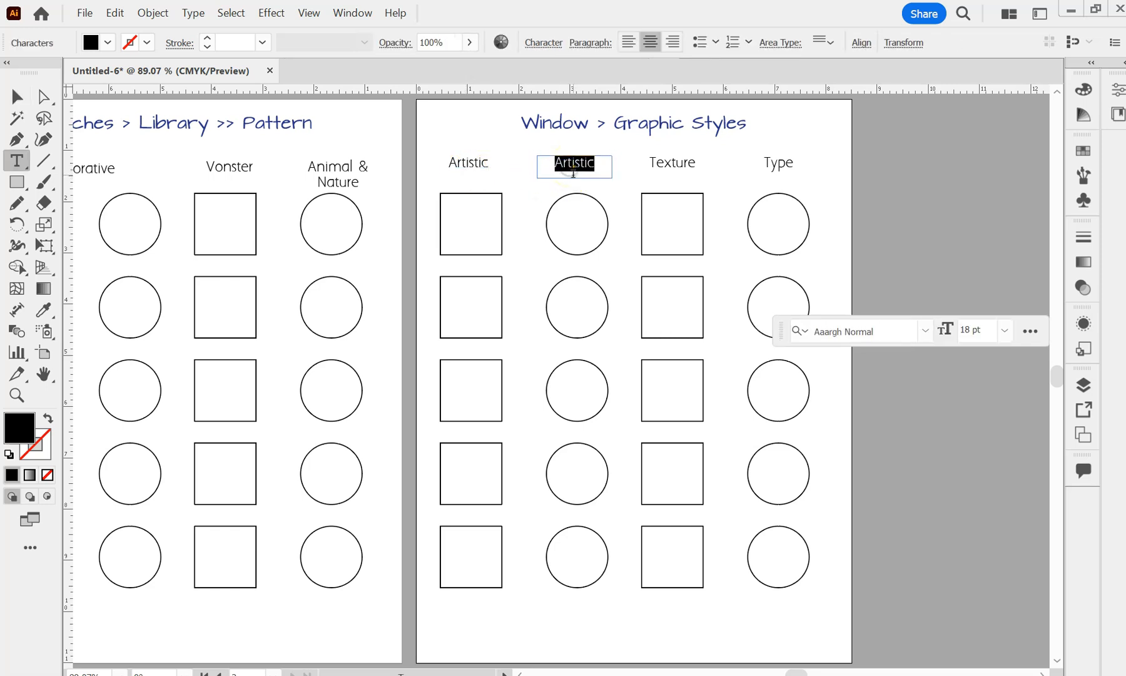
{"action": "type", "text": "Scribble"}
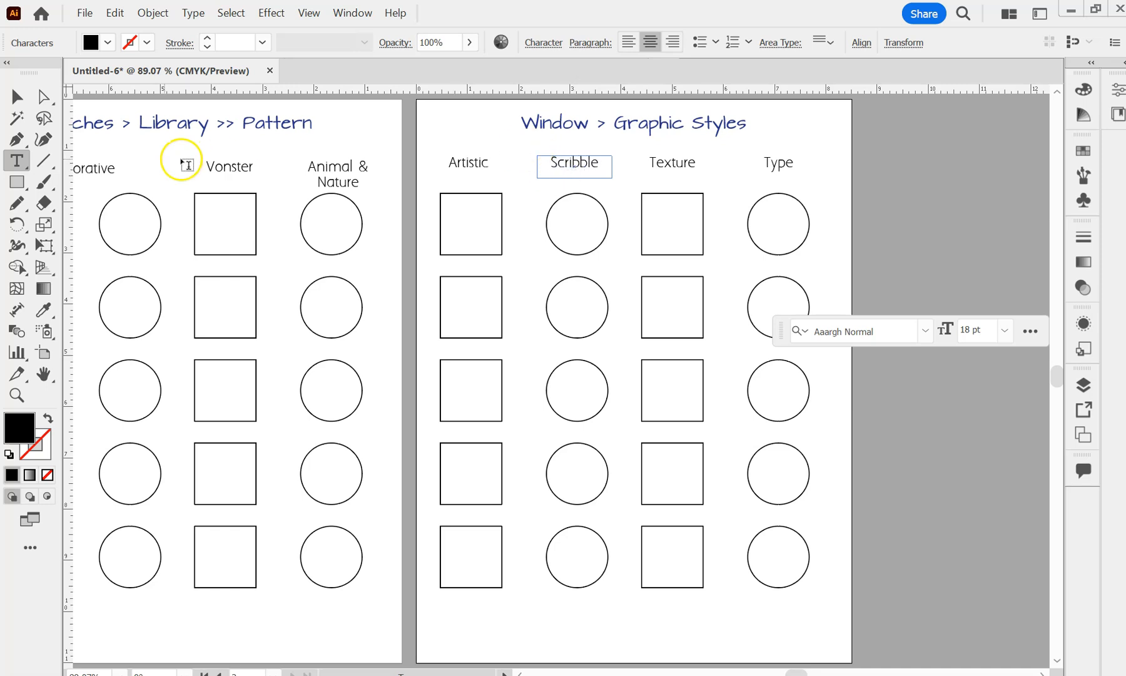
{"action": "left_click", "coordinate": [17, 95]}
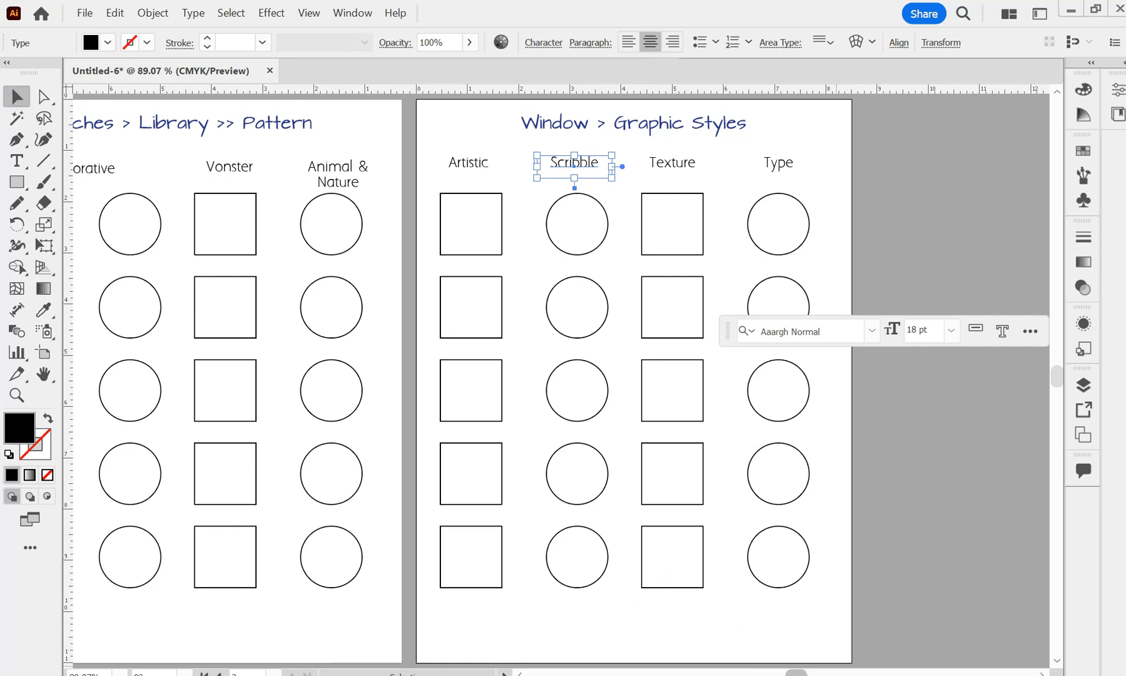
Show the Swatches panel and enlarge it so that all swatches and color groups fit
{"action": "left_click_drag", "start_coordinate": [796, 672], "coordinate": [788, 672]}
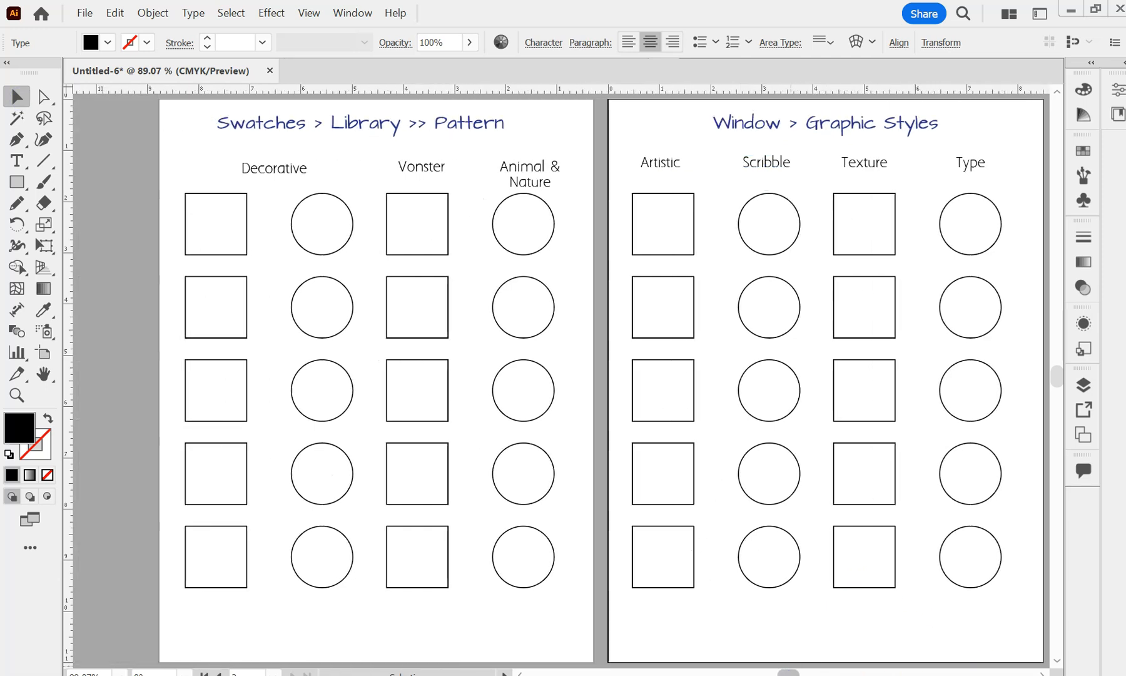
{"action": "left_click", "coordinate": [361, 14]}
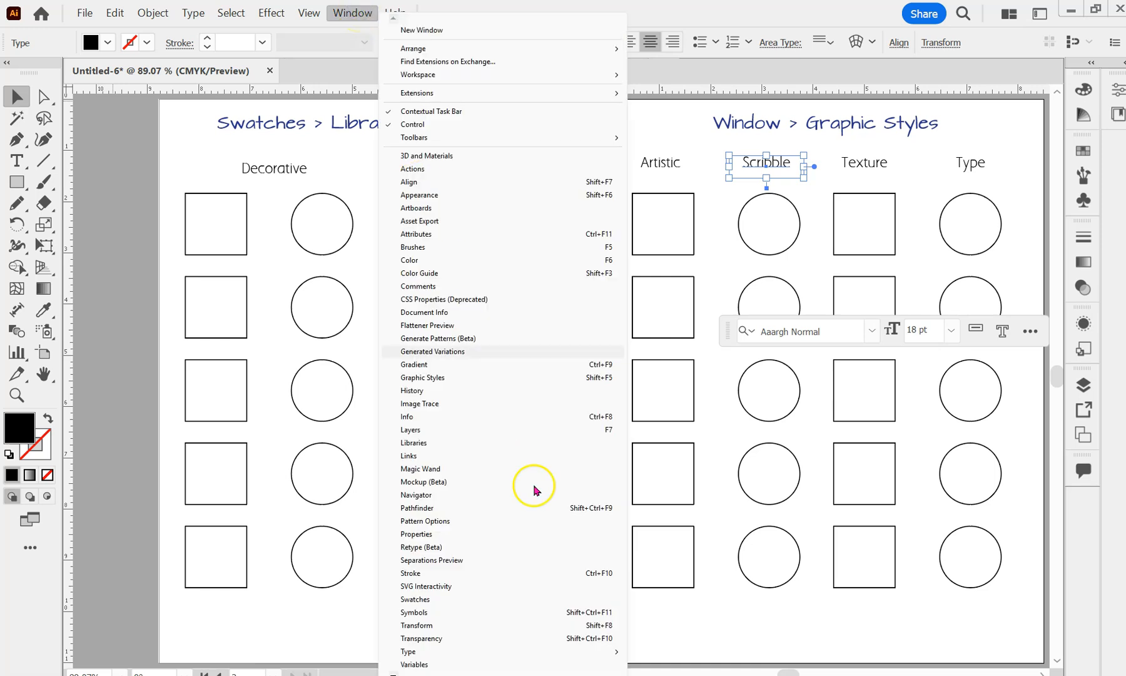
{"action": "left_click", "coordinate": [416, 599]}
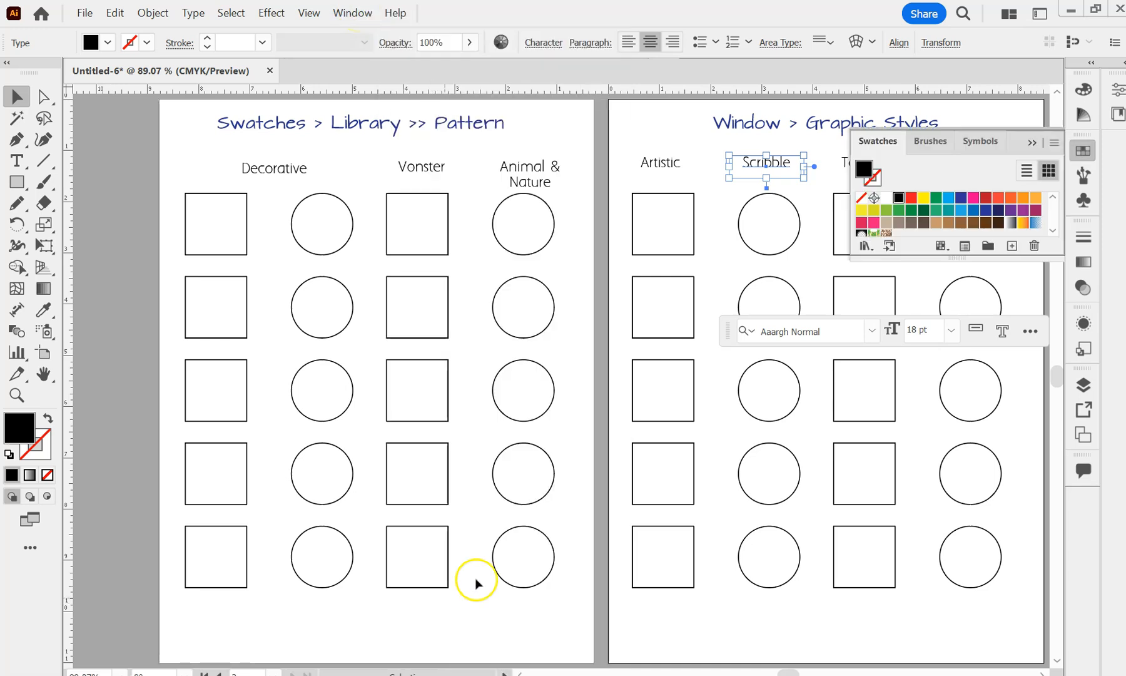
{"action": "left_click_drag", "start_coordinate": [914, 256], "coordinate": [914, 334]}
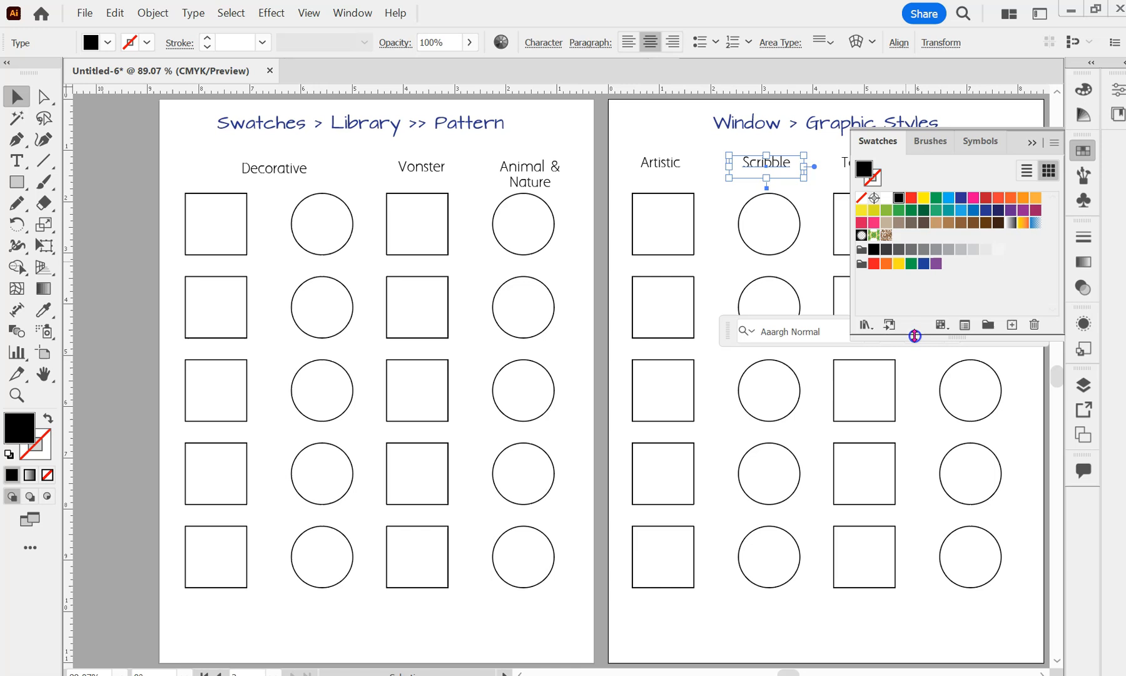
Open the Decorative Legacy pattern swatch library and place it, enlarged, clear of the Decorative columns
{"action": "left_click", "coordinate": [864, 327]}
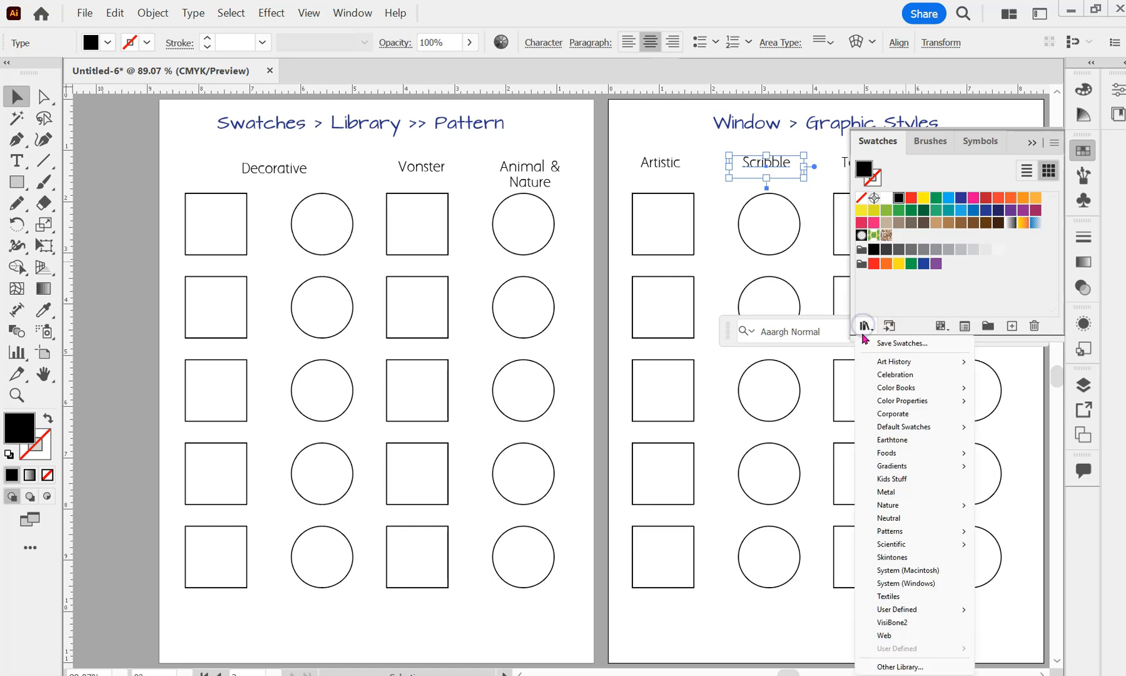
{"action": "left_click", "coordinate": [896, 532]}
{"action": "left_click", "coordinate": [1003, 544]}
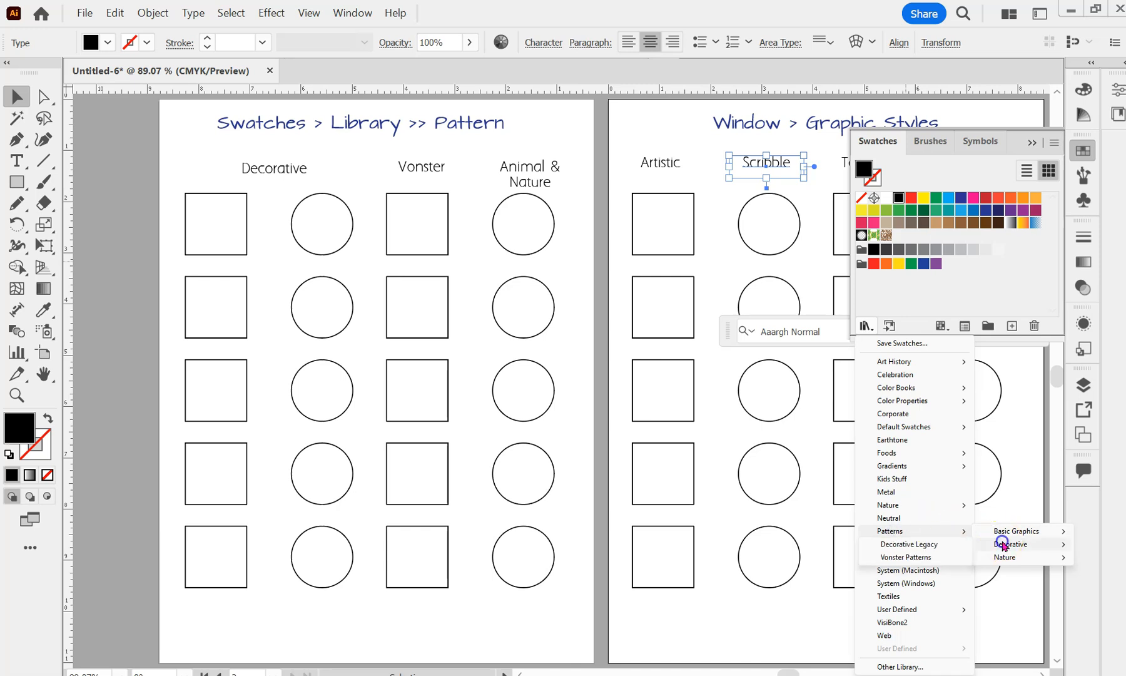
{"action": "left_click", "coordinate": [926, 546]}
{"action": "left_click_drag", "start_coordinate": [596, 453], "coordinate": [593, 601]}
{"action": "left_click_drag", "start_coordinate": [576, 314], "coordinate": [540, 146]}
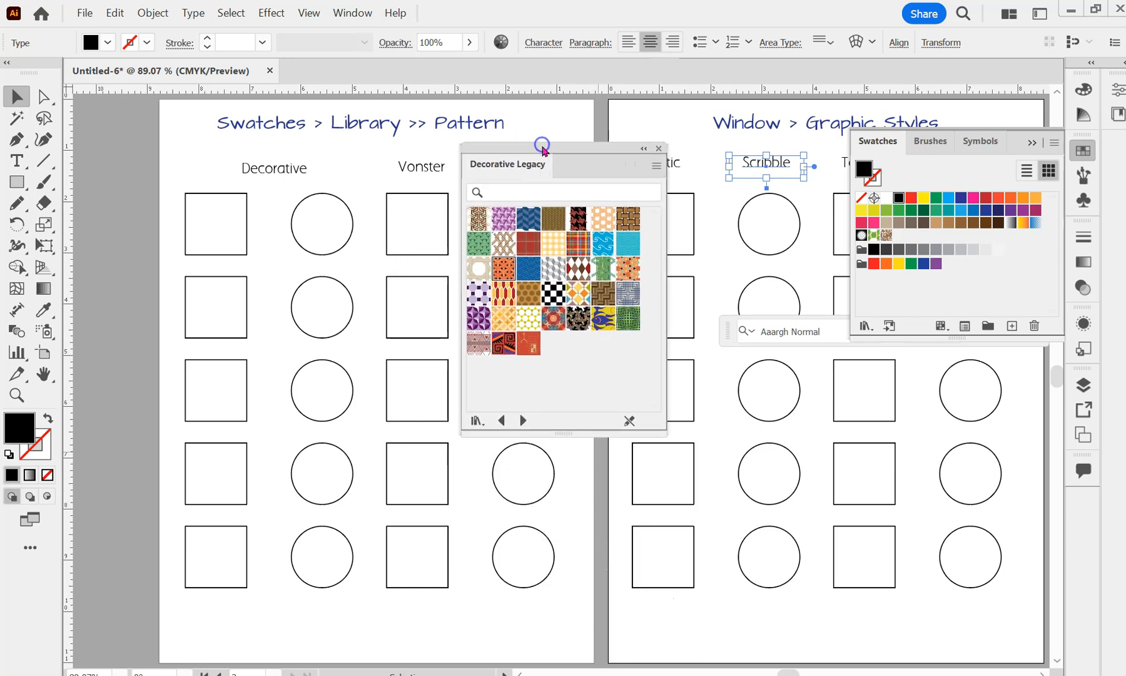
Fill the first-row Decorative square with the green interlaced pattern and the circle beside it with the blue herringbone pattern
{"action": "left_click", "coordinate": [201, 256]}
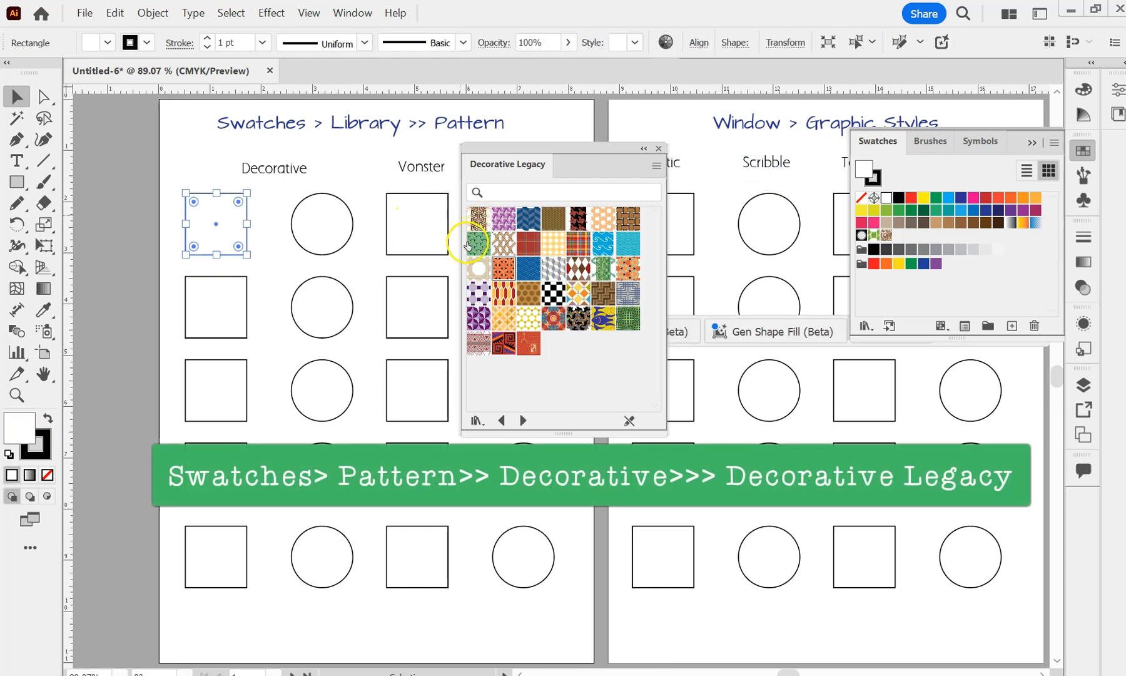
{"action": "left_click", "coordinate": [472, 243]}
{"action": "left_click", "coordinate": [307, 253]}
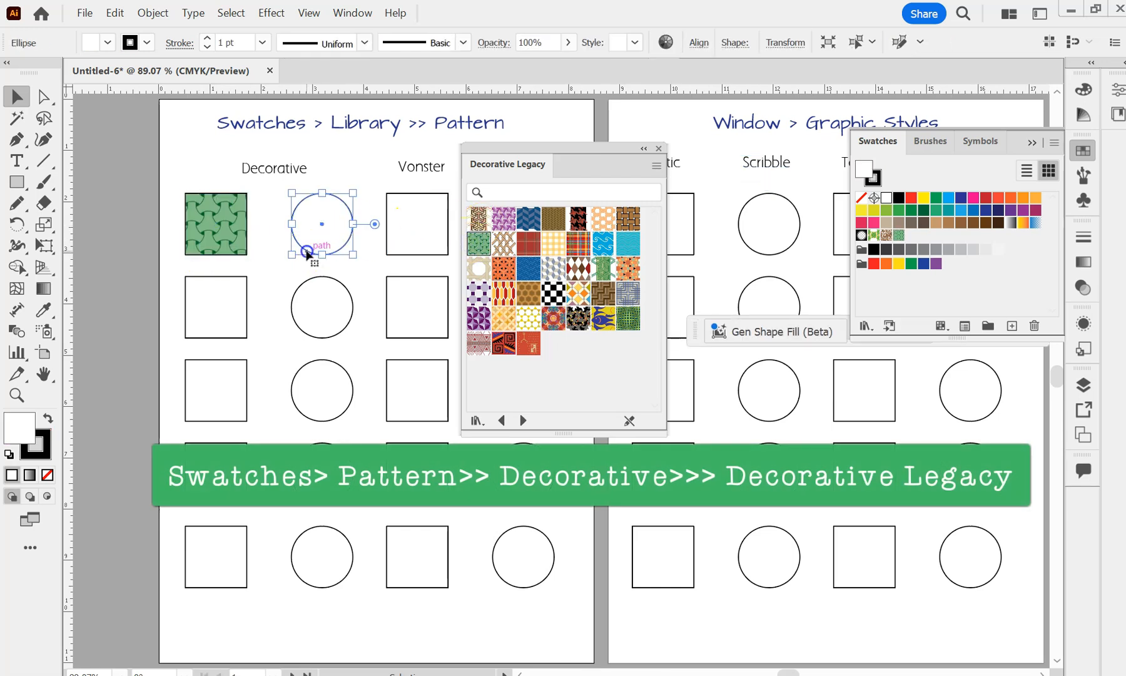
{"action": "left_click", "coordinate": [529, 218]}
Fill the second-row Decorative square with the red, yellow and white pattern and its neighboring circle with the multicolored tile pattern
{"action": "left_click", "coordinate": [194, 333]}
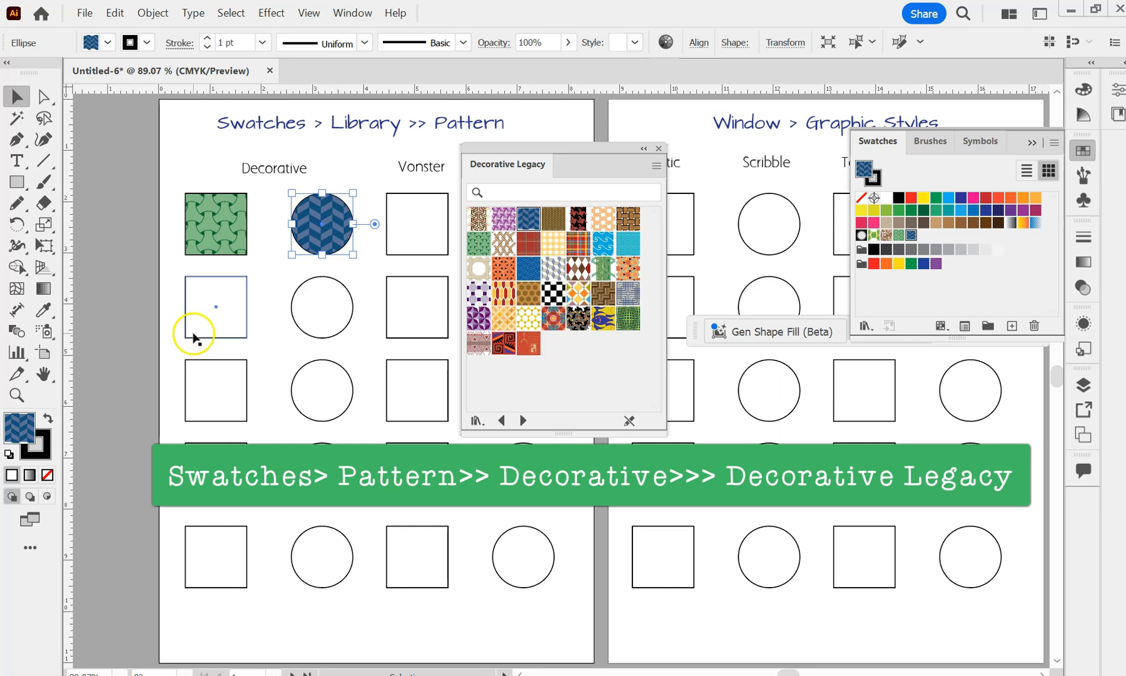
{"action": "left_click", "coordinate": [503, 292]}
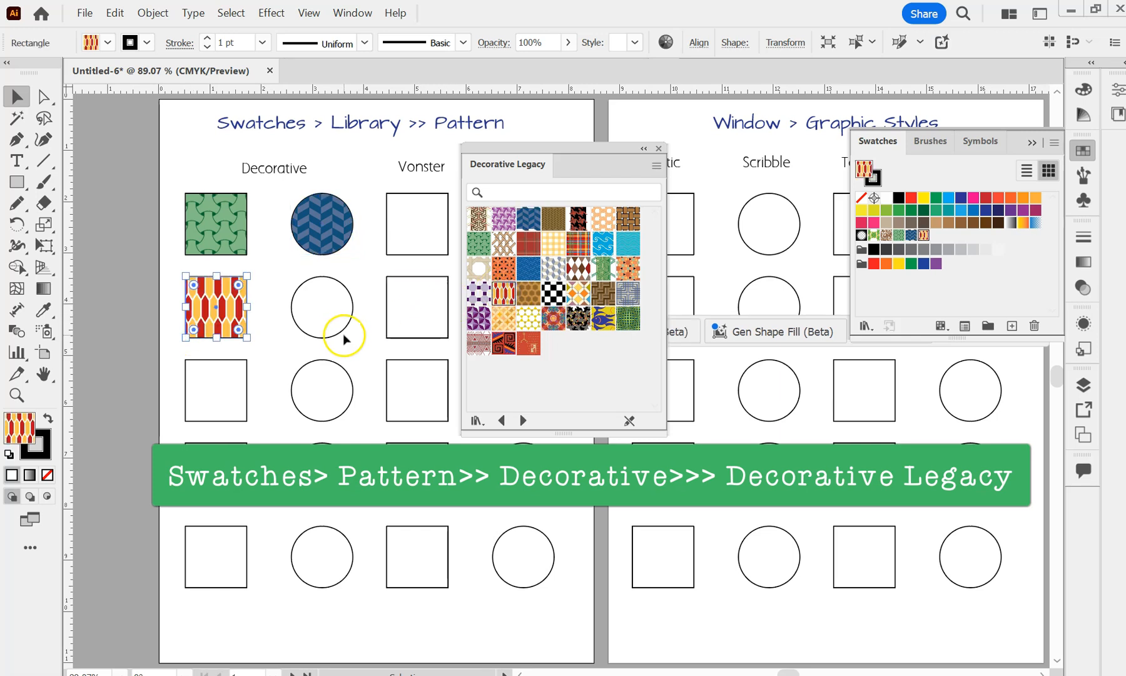
{"action": "left_click", "coordinate": [336, 337]}
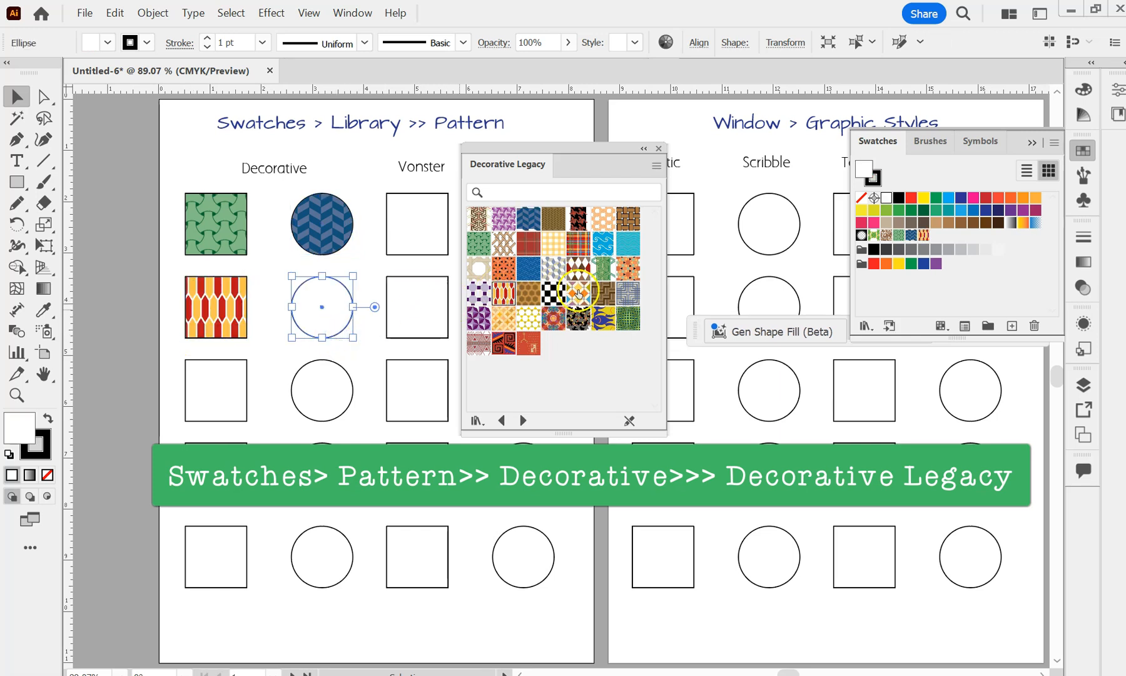
{"action": "left_click", "coordinate": [579, 292]}
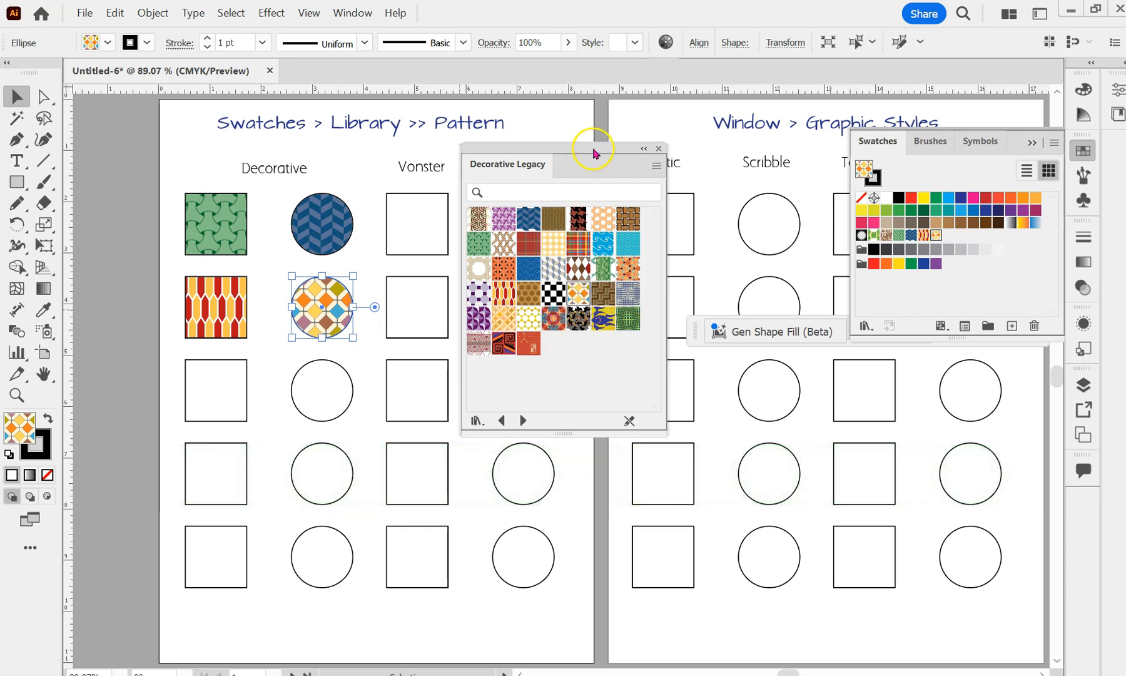
Switch to the Vonster Patterns library and fill the first two Vonster squares with the blue and the gold swirl patterns
{"action": "left_click_drag", "start_coordinate": [594, 151], "coordinate": [664, 121]}
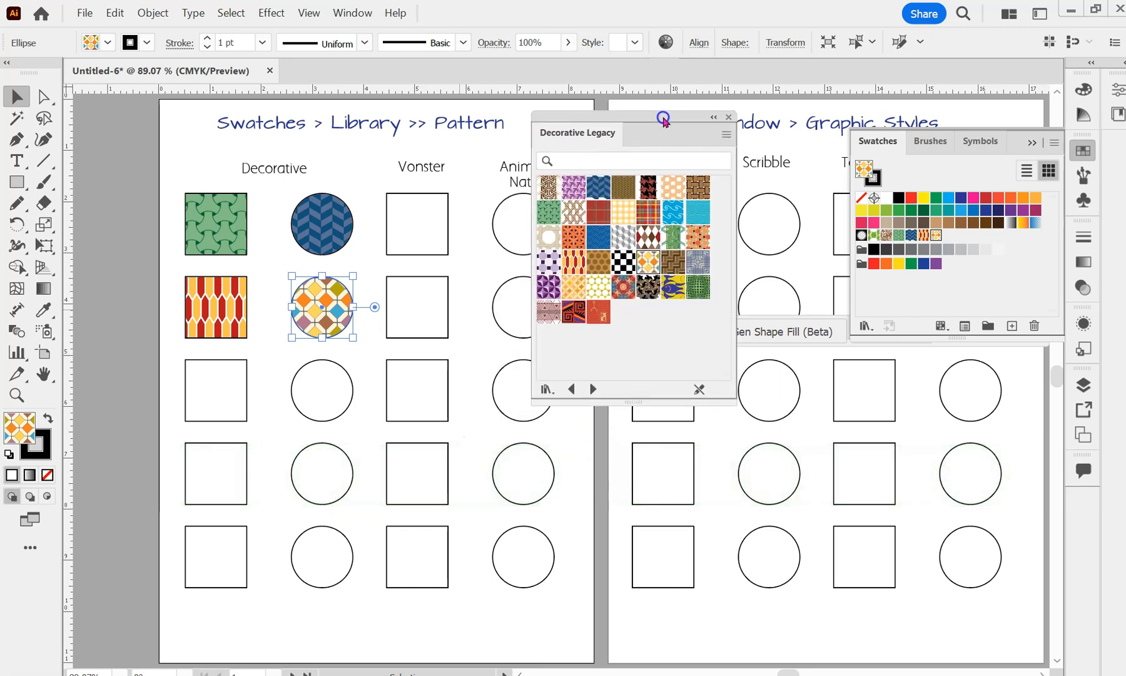
{"action": "left_click", "coordinate": [593, 389]}
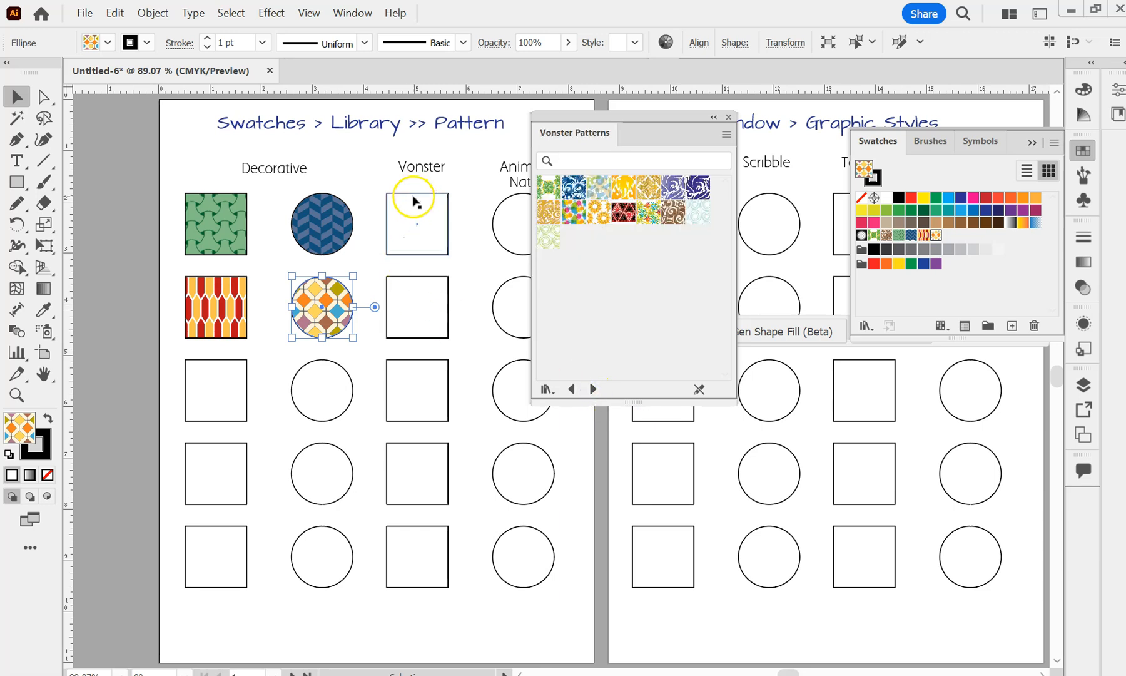
{"action": "left_click", "coordinate": [414, 194]}
{"action": "left_click", "coordinate": [566, 186]}
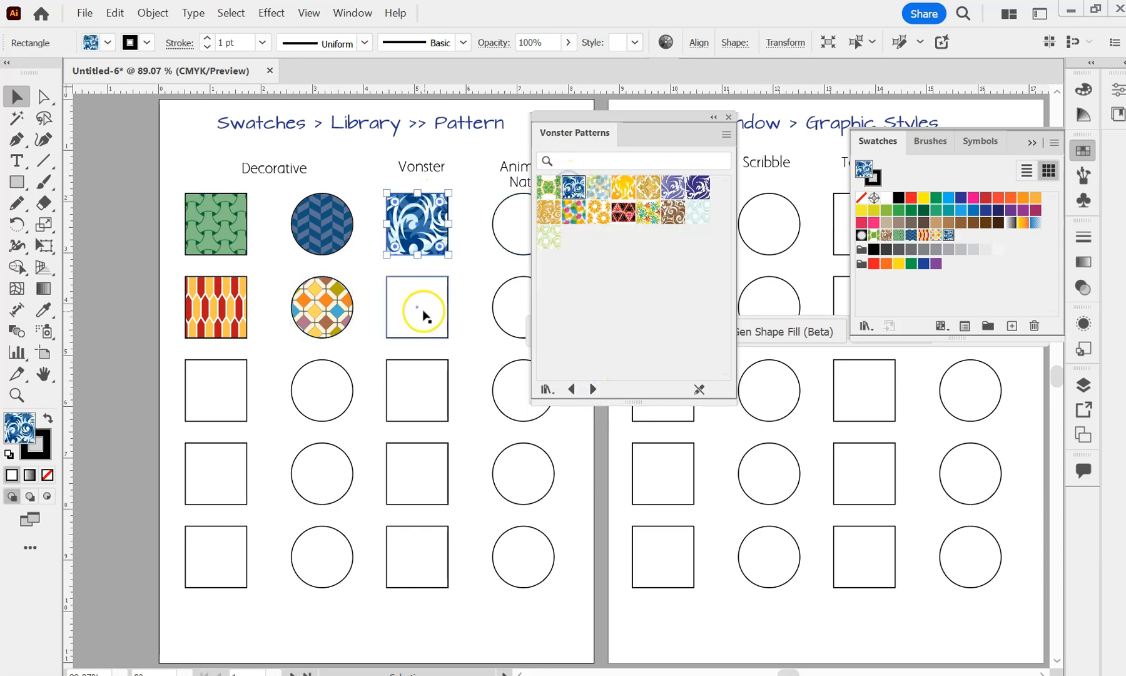
{"action": "left_click", "coordinate": [447, 319]}
{"action": "left_click", "coordinate": [550, 210]}
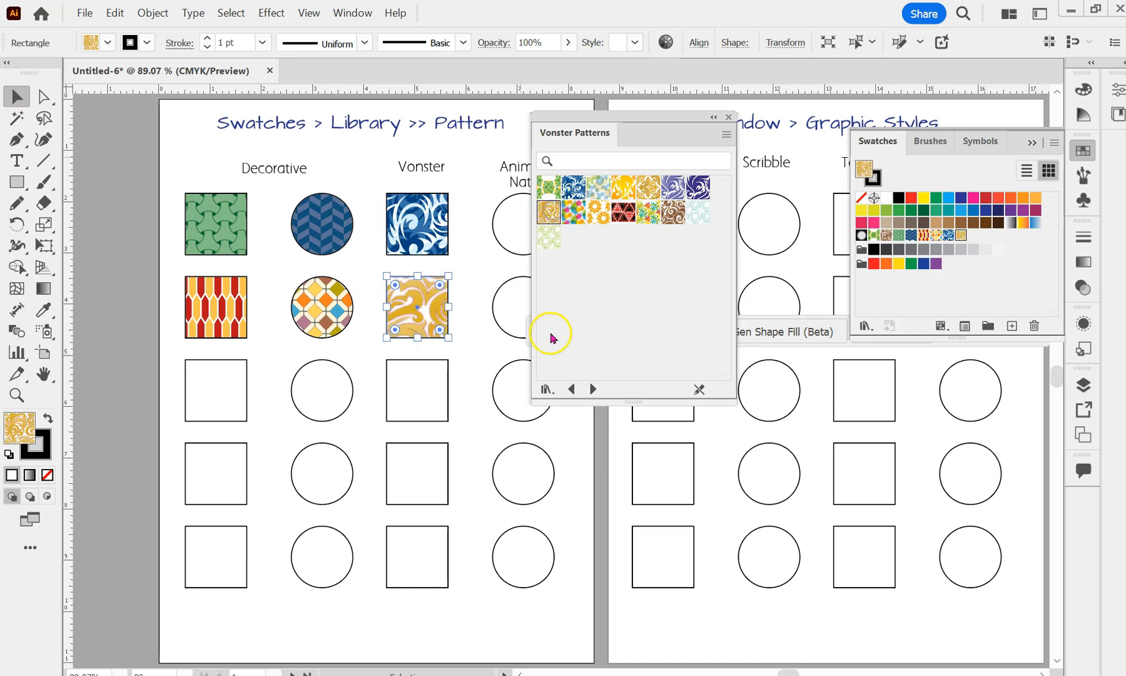
Load the Nature_Animal Skins pattern swatch library
{"action": "left_click", "coordinate": [544, 389]}
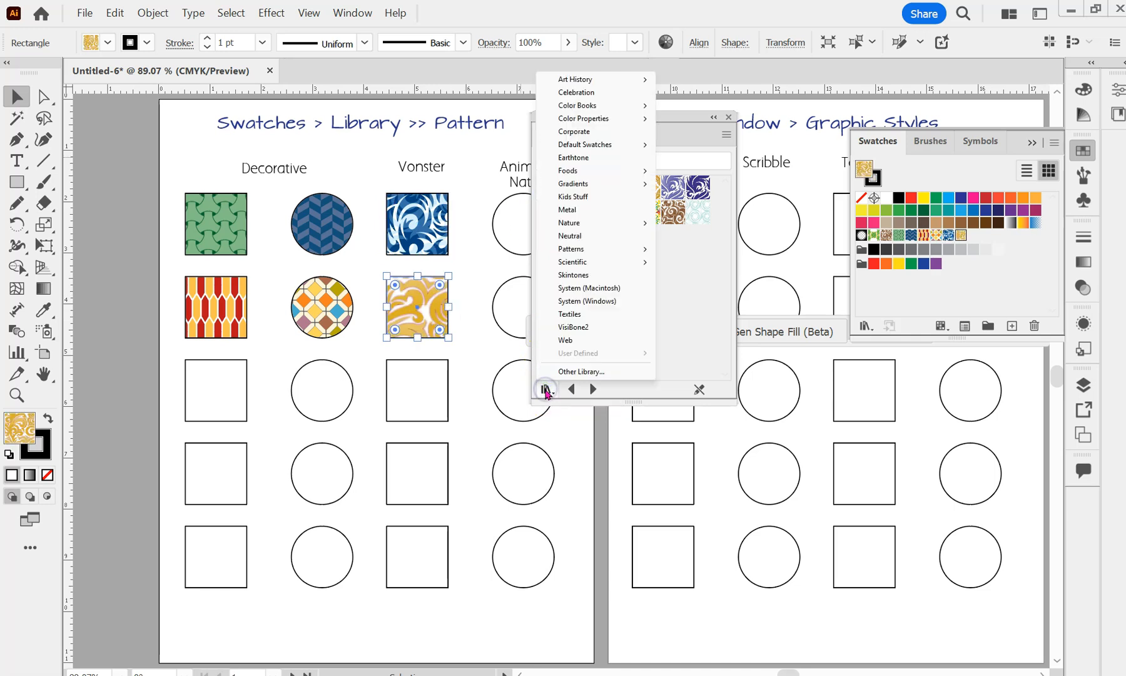
{"action": "mouse_move", "coordinate": [560, 248]}
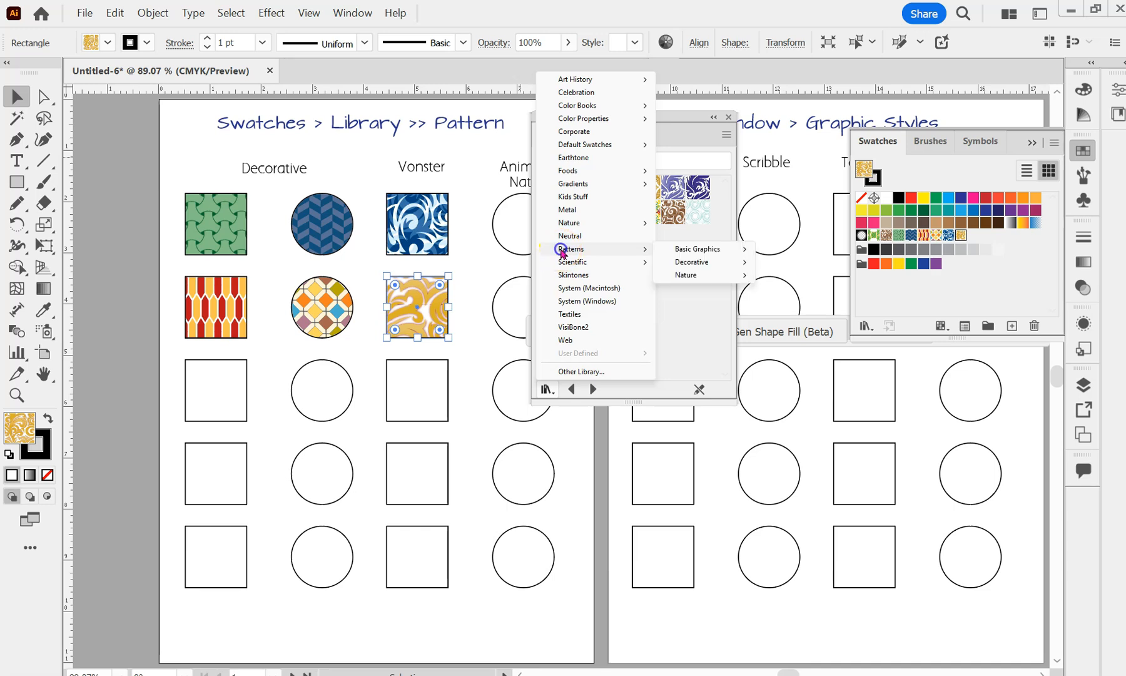
{"action": "mouse_move", "coordinate": [703, 266]}
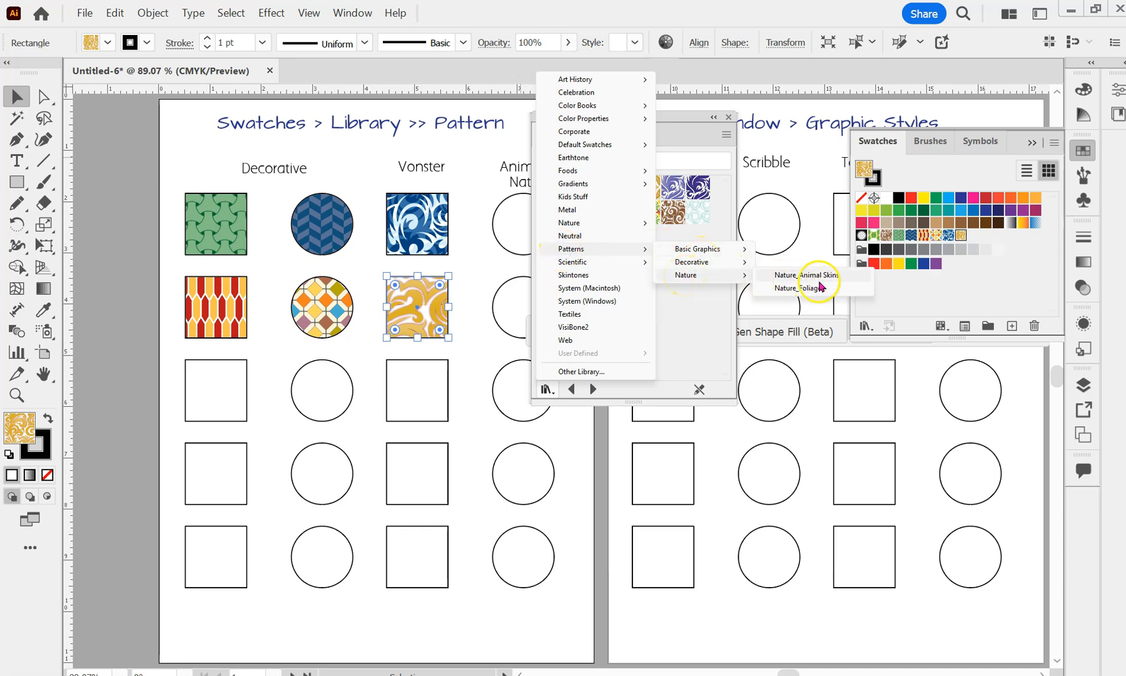
{"action": "left_click", "coordinate": [830, 276]}
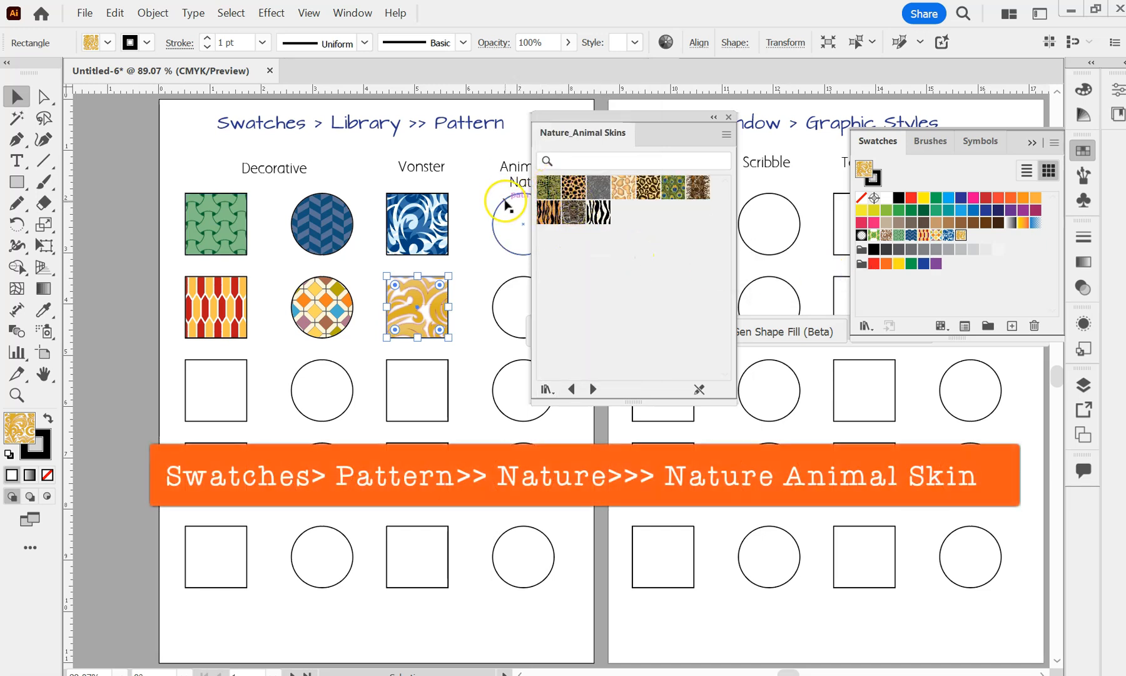
Fill the first three Animal & Nature circles with the tiger stripe, tan patch and peacock feather patterns, and close the library
{"action": "left_click", "coordinate": [505, 209]}
{"action": "left_click", "coordinate": [548, 212]}
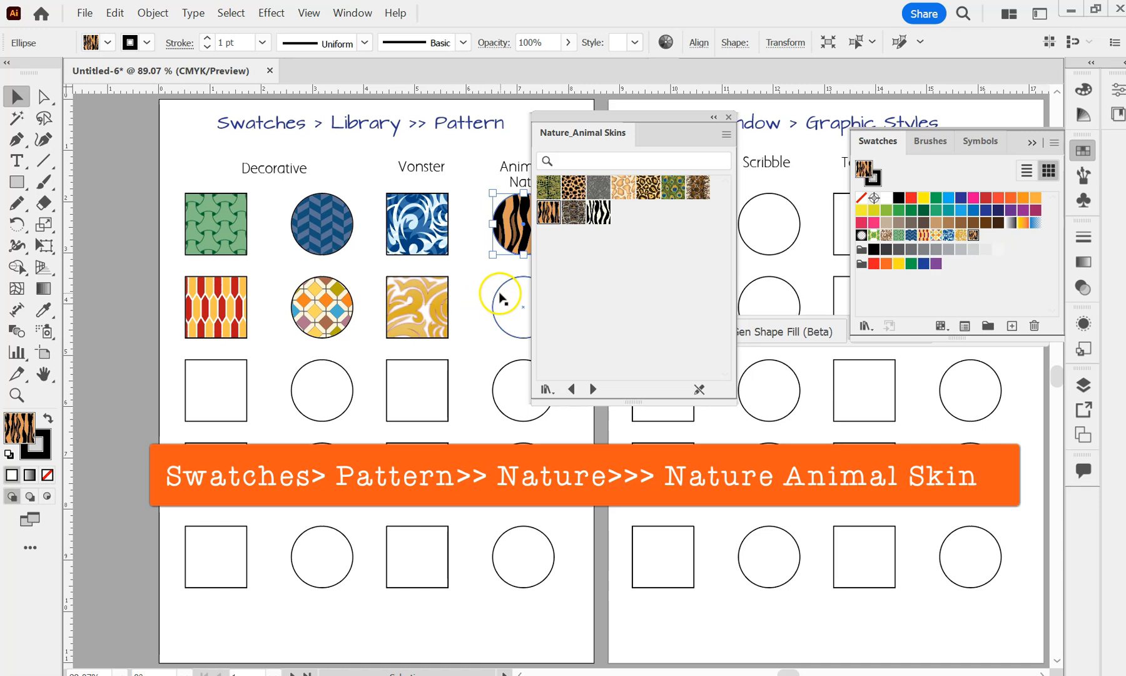
{"action": "left_click", "coordinate": [502, 293]}
{"action": "left_click", "coordinate": [621, 194]}
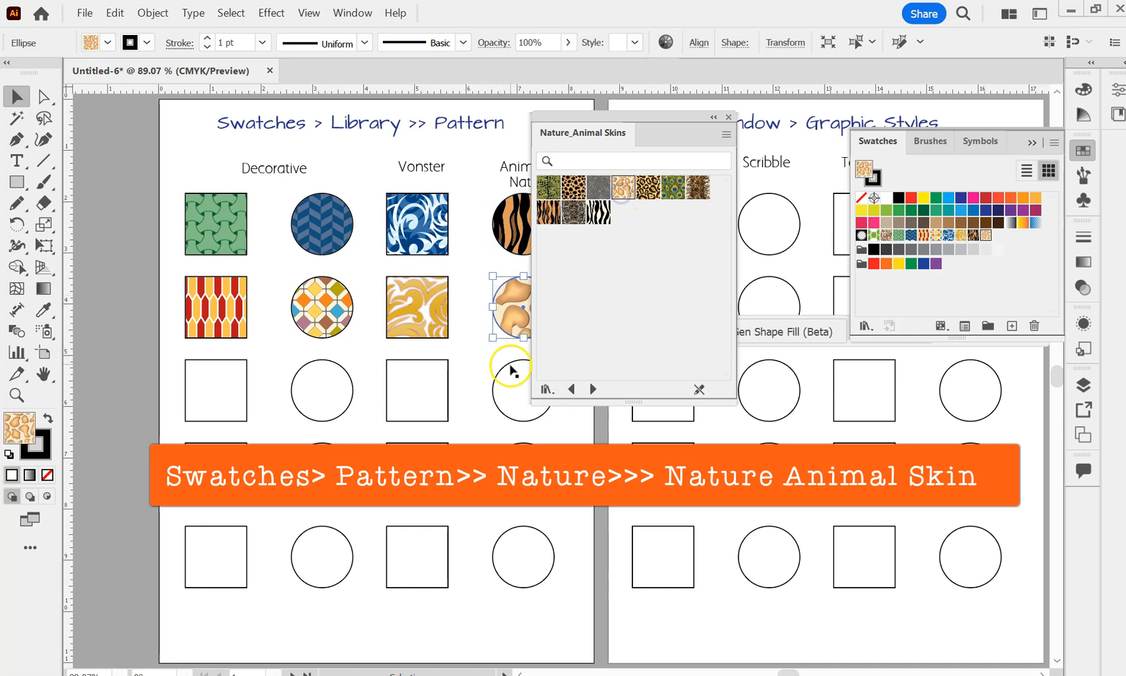
{"action": "left_click", "coordinate": [501, 368]}
{"action": "left_click", "coordinate": [673, 191]}
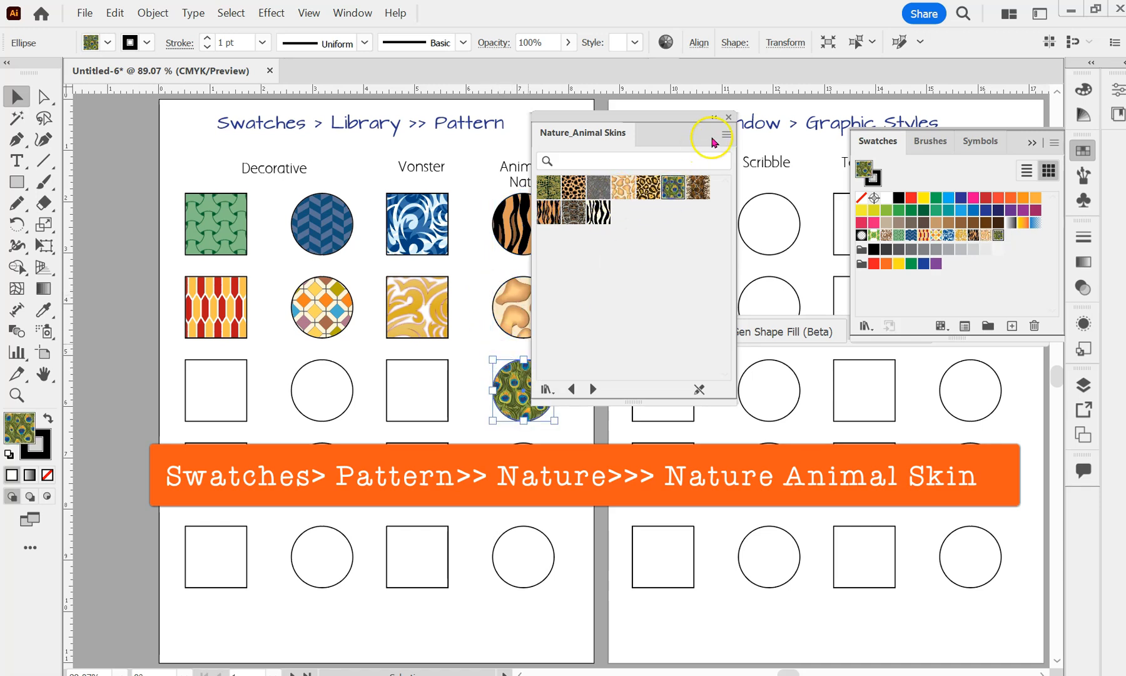
{"action": "left_click", "coordinate": [728, 117]}
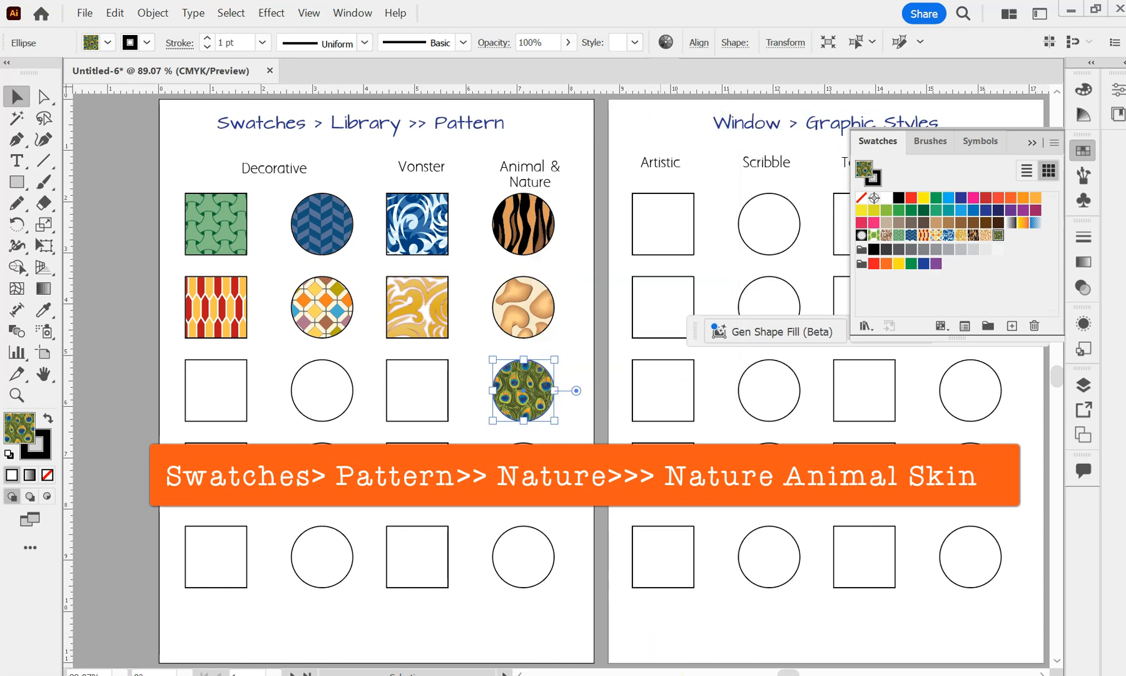
Collapse the Swatches panel and show the Graphic Styles panel for work on the second artboard
{"action": "left_click_drag", "start_coordinate": [786, 673], "coordinate": [799, 670]}
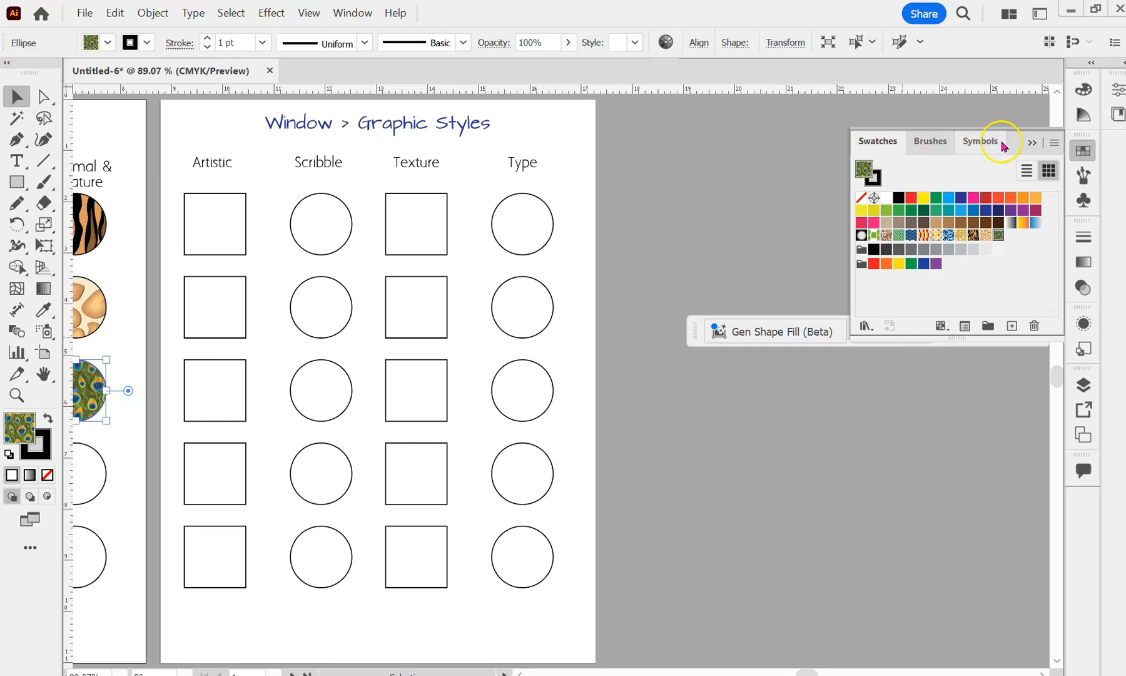
{"action": "left_click", "coordinate": [1026, 149]}
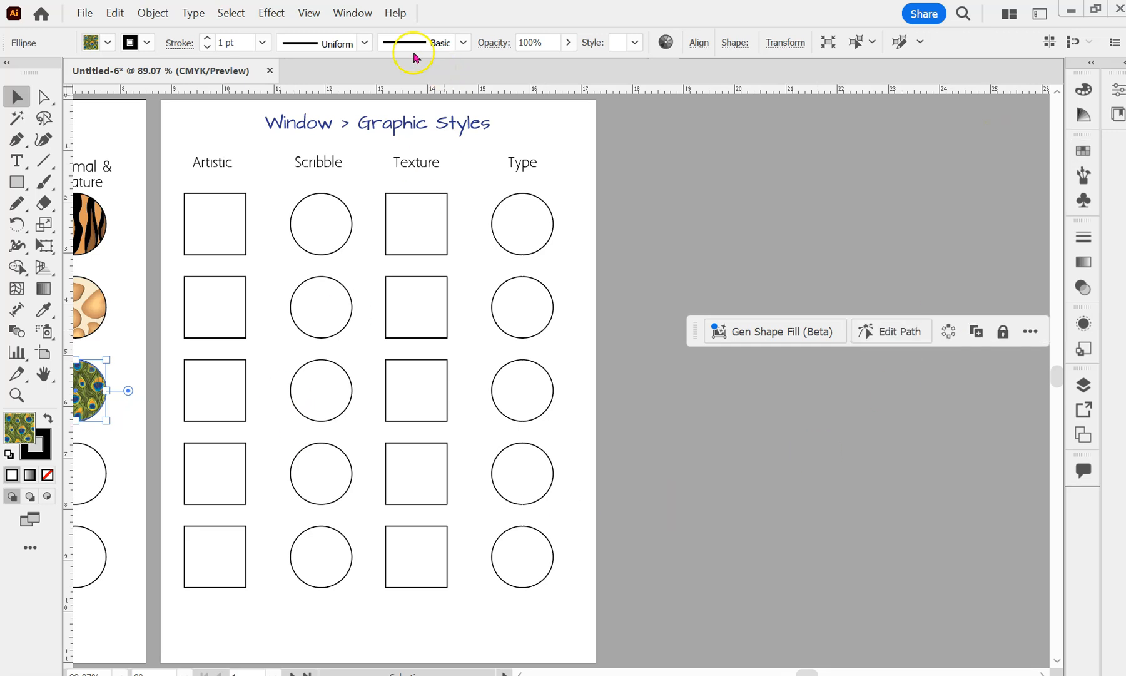
{"action": "left_click", "coordinate": [352, 12]}
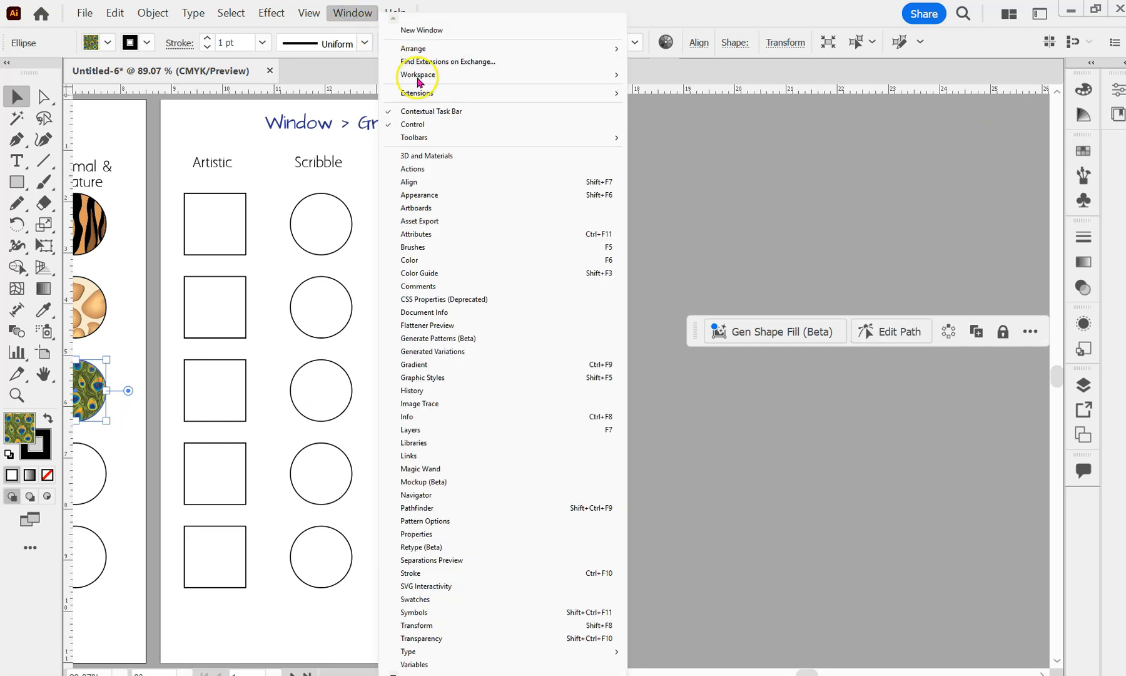
{"action": "left_click", "coordinate": [442, 377]}
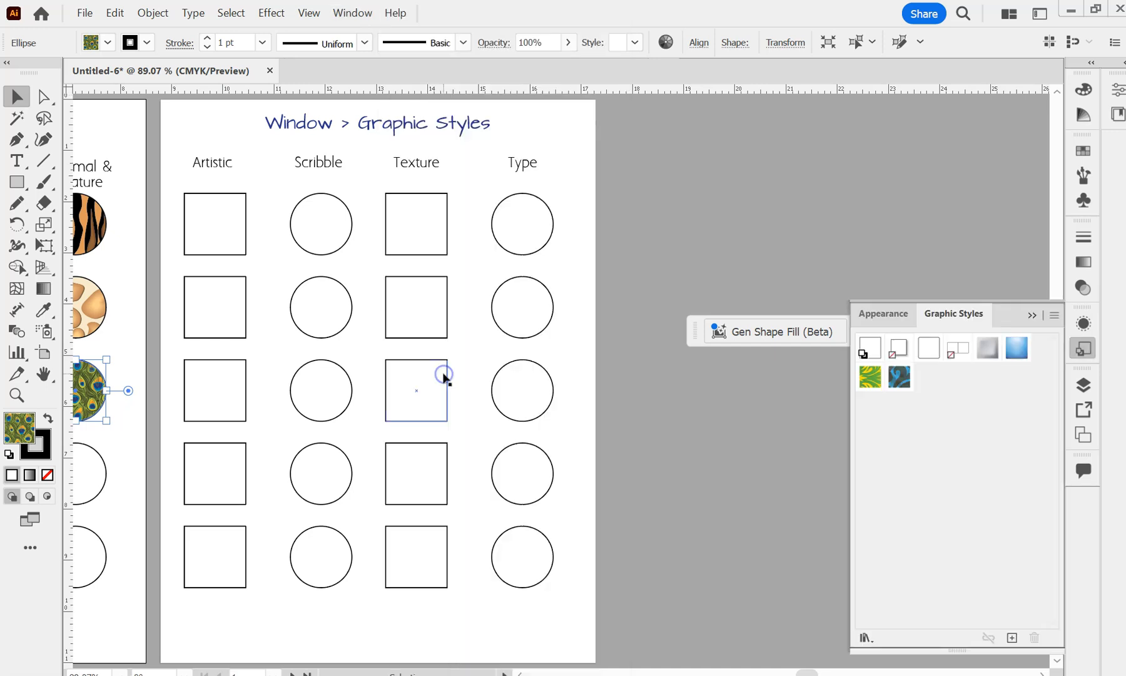
Float the Graphic Styles panel beside the second artboard and load the Artistic Effects graphic style library
{"action": "left_click_drag", "start_coordinate": [1020, 309], "coordinate": [882, 106]}
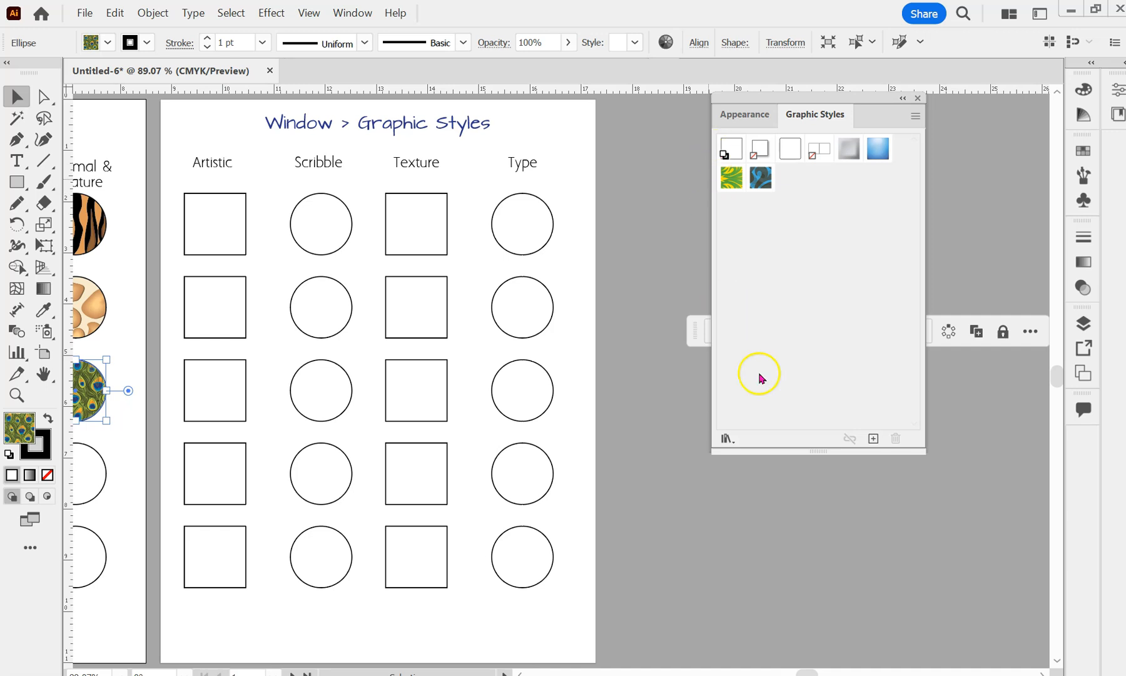
{"action": "left_click", "coordinate": [726, 439]}
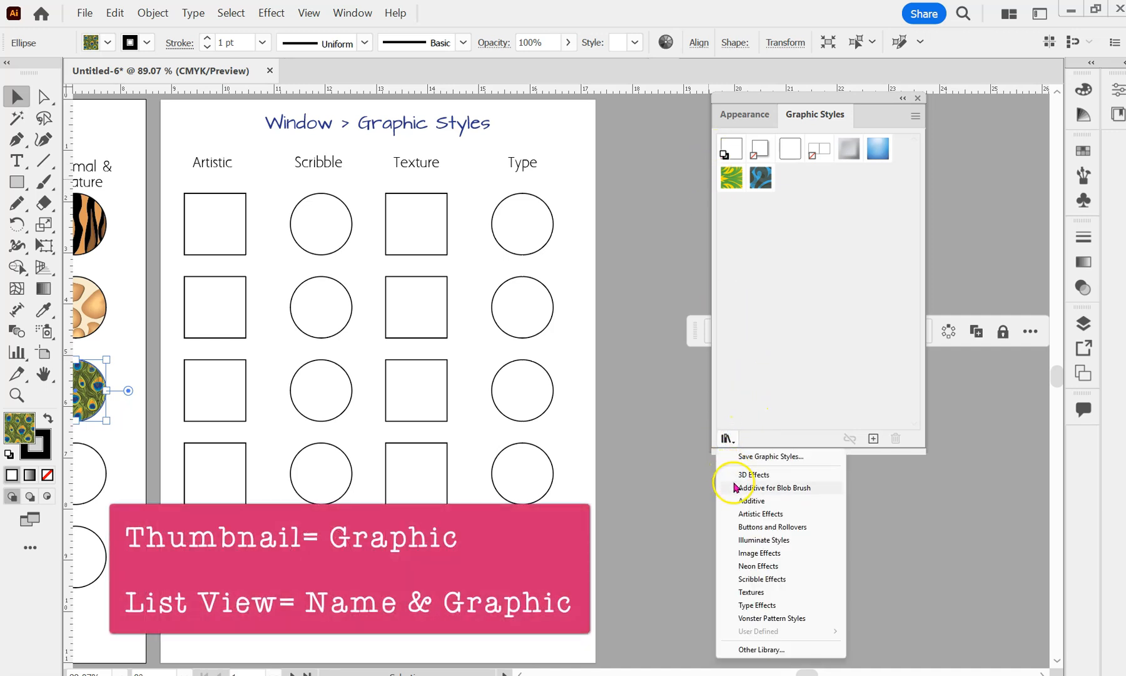
{"action": "left_click", "coordinate": [760, 514]}
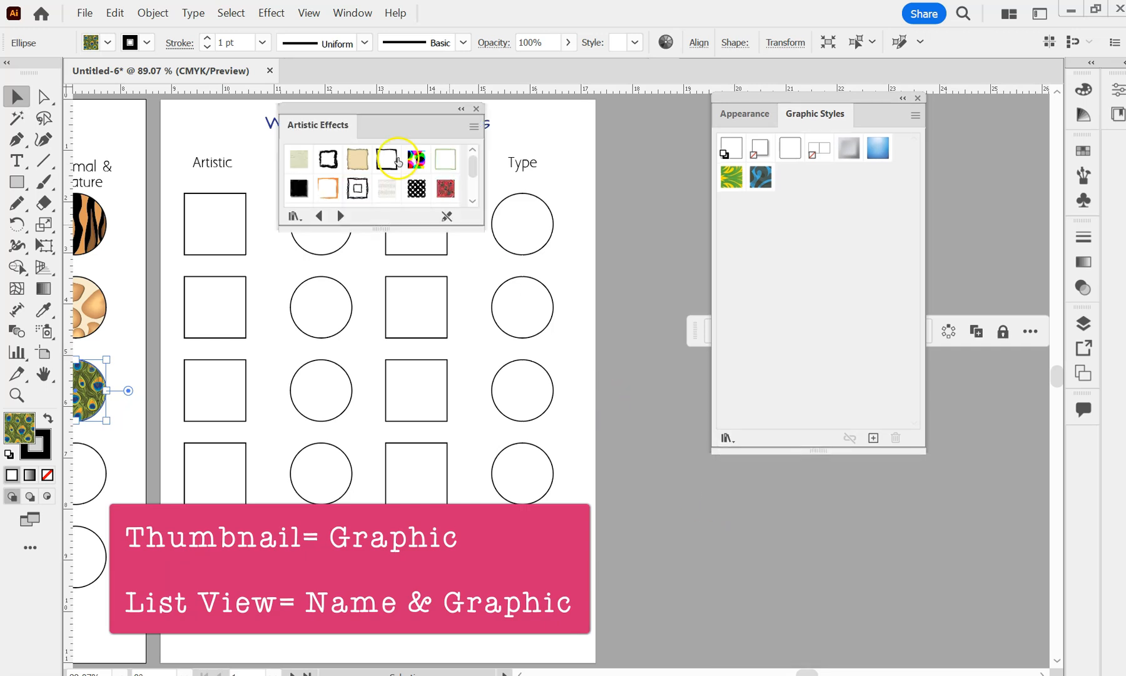
Move the Artistic Effects library beside the artboard, show it in Large List View and lengthen it to reveal more styles
{"action": "left_click_drag", "start_coordinate": [385, 113], "coordinate": [724, 198]}
{"action": "left_click_drag", "start_coordinate": [727, 316], "coordinate": [721, 449]}
{"action": "left_click", "coordinate": [814, 211]}
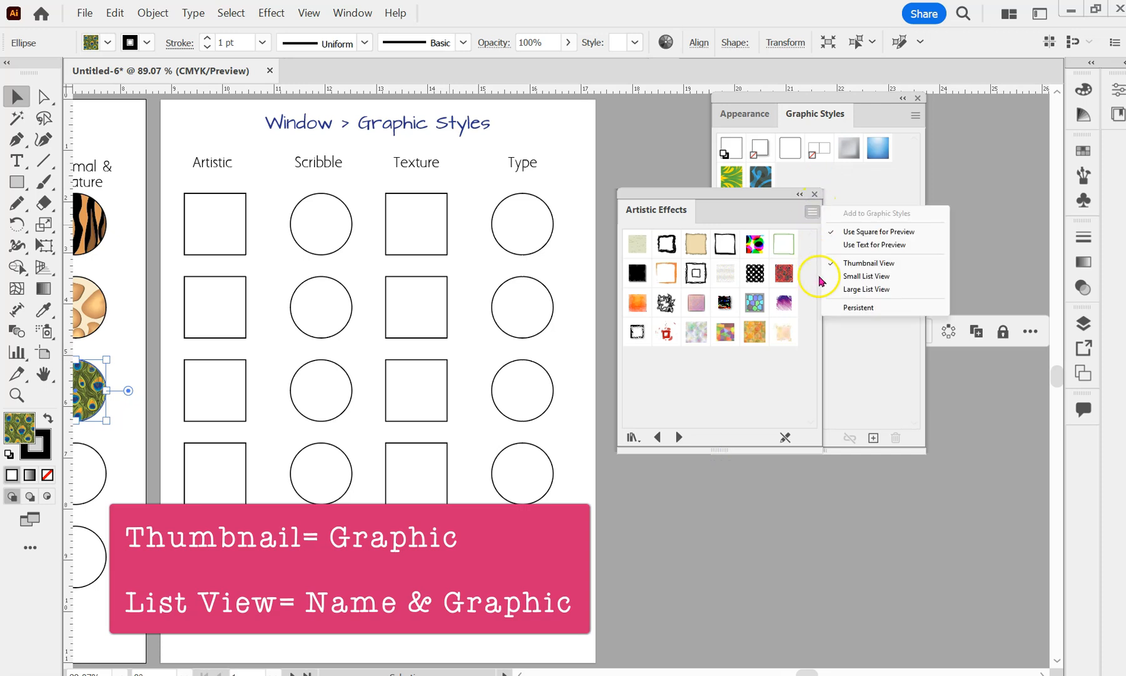
{"action": "left_click", "coordinate": [846, 289]}
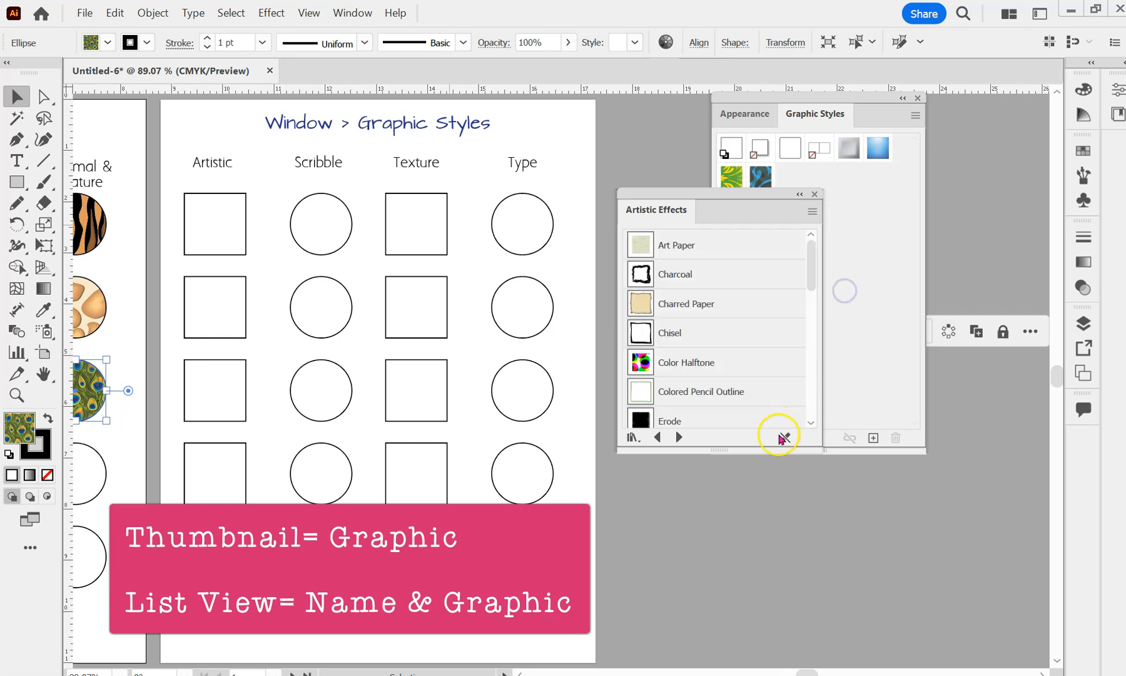
{"action": "left_click_drag", "start_coordinate": [720, 449], "coordinate": [721, 665]}
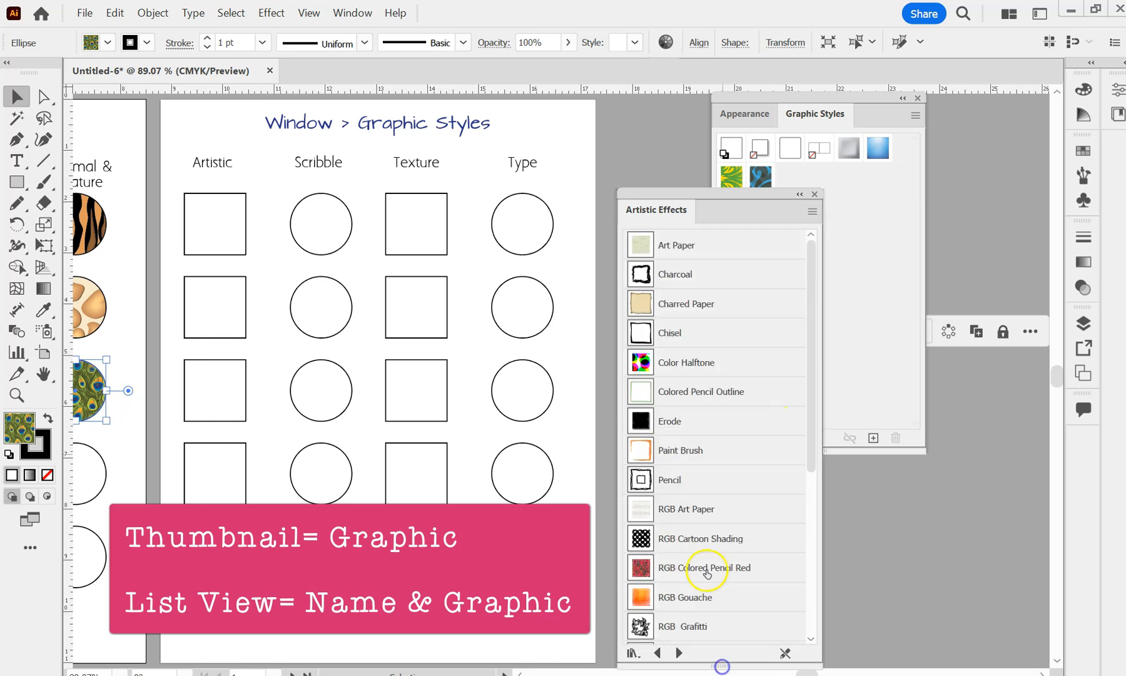
{"action": "left_click_drag", "start_coordinate": [687, 193], "coordinate": [687, 97]}
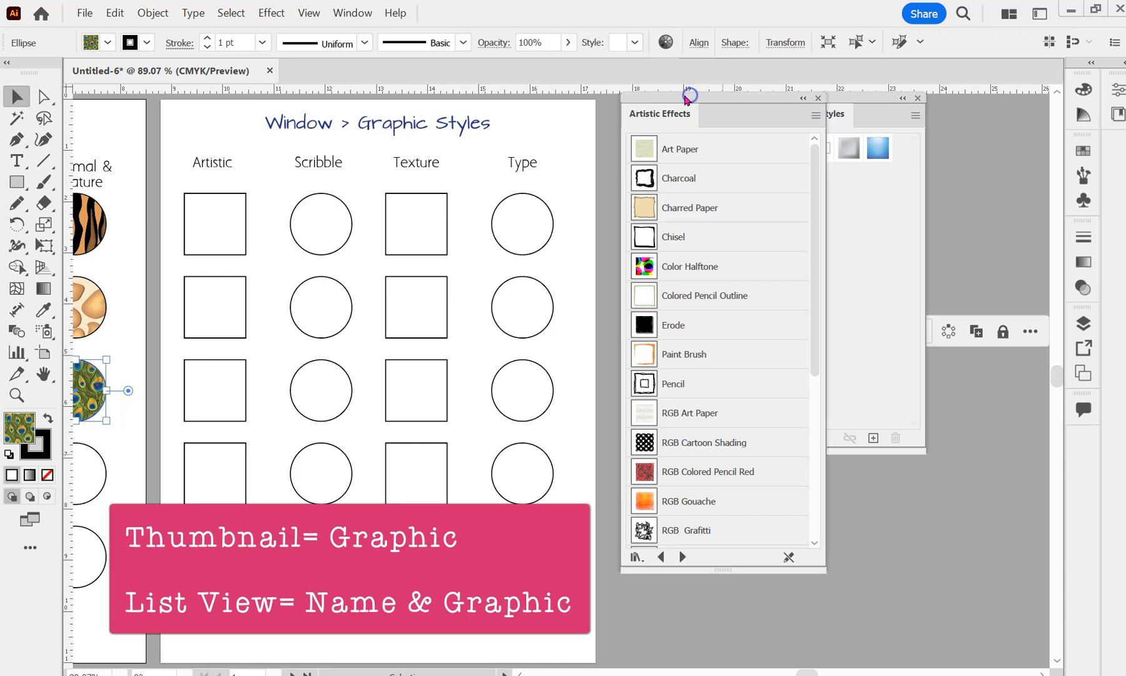
{"action": "left_click_drag", "start_coordinate": [720, 570], "coordinate": [721, 655]}
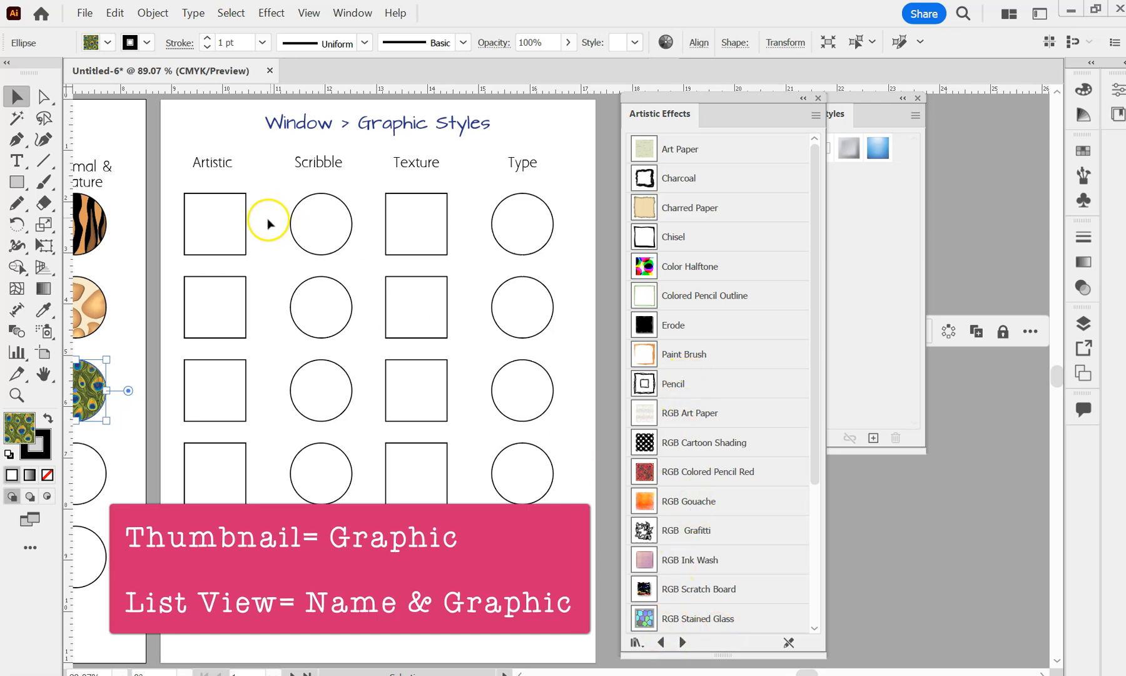
Apply the RGB Colored Pencil Red, Tissue Paper Collage and Tie Dye styles to the first three Artistic squares in order
{"action": "left_click", "coordinate": [215, 199]}
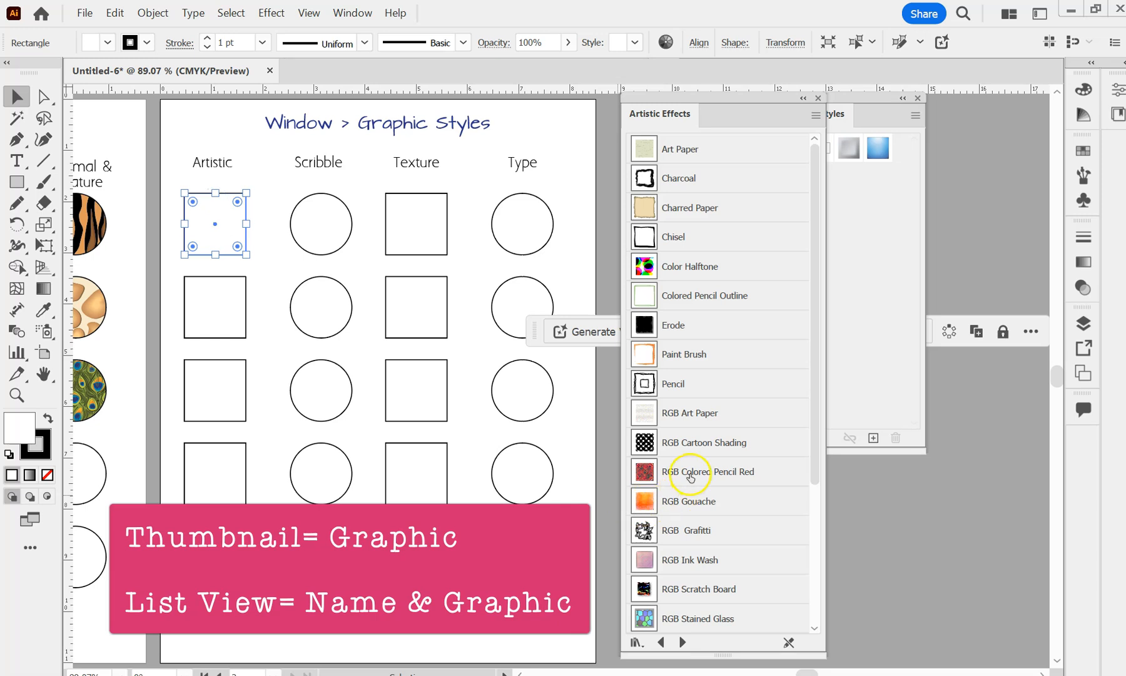
{"action": "left_click", "coordinate": [690, 473]}
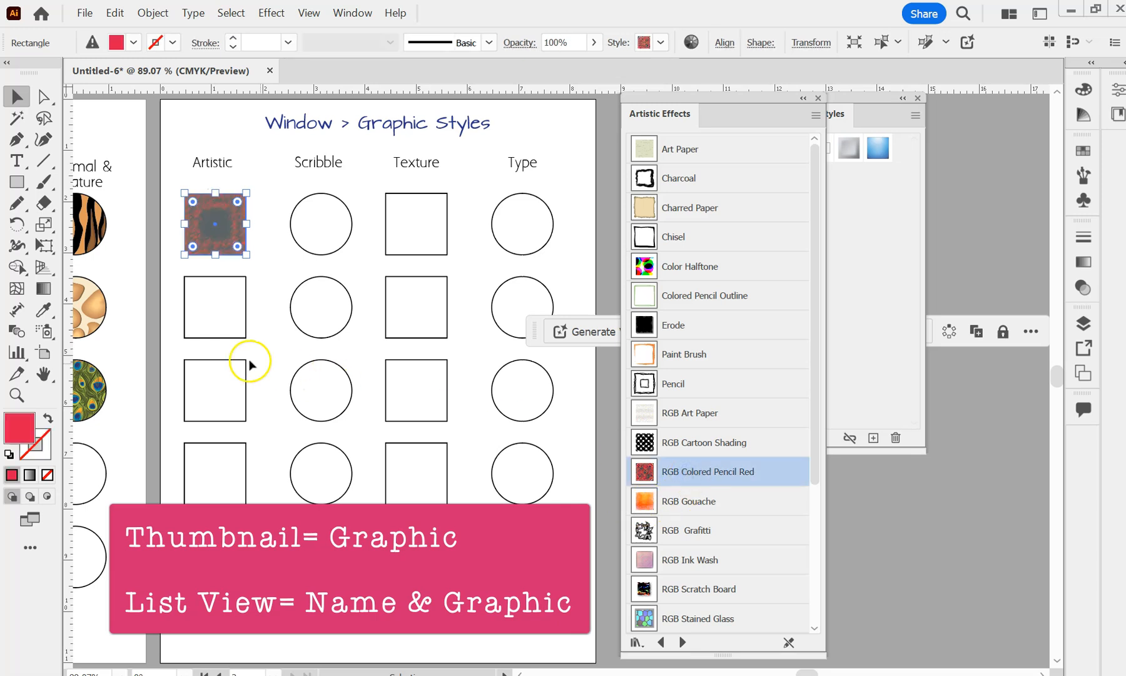
{"action": "left_click", "coordinate": [228, 338]}
{"action": "scroll", "coordinate": [675, 577], "scroll_direction": "down", "scroll_amount": 3}
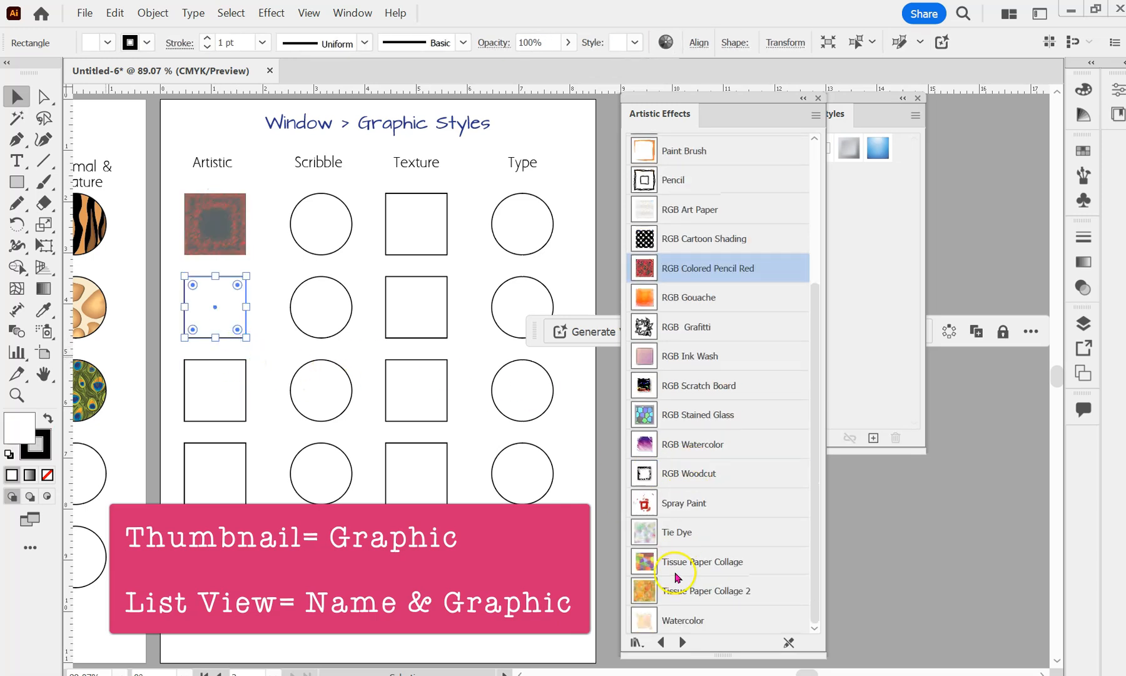
{"action": "left_click", "coordinate": [645, 560]}
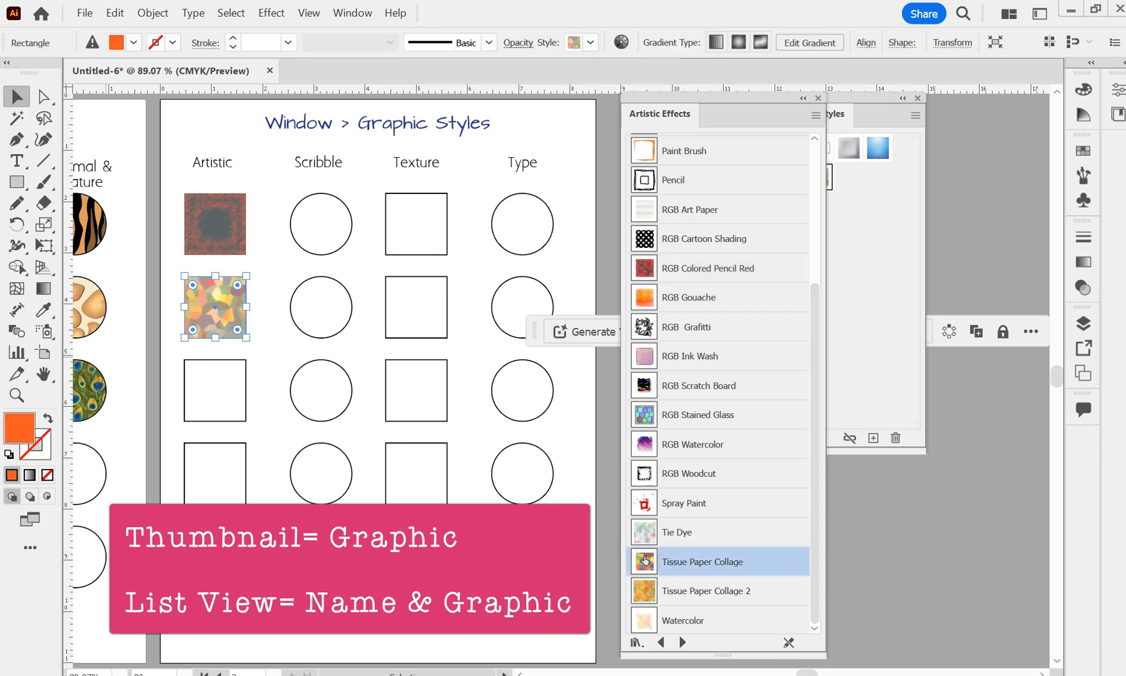
{"action": "left_click", "coordinate": [219, 418]}
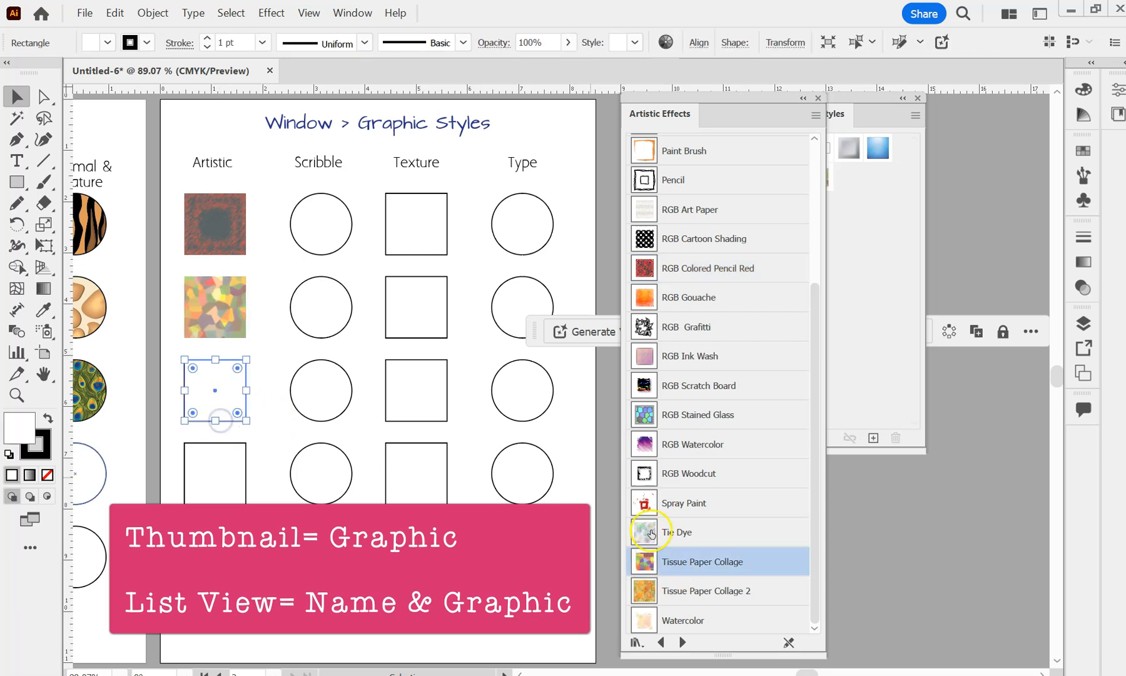
{"action": "left_click", "coordinate": [653, 532]}
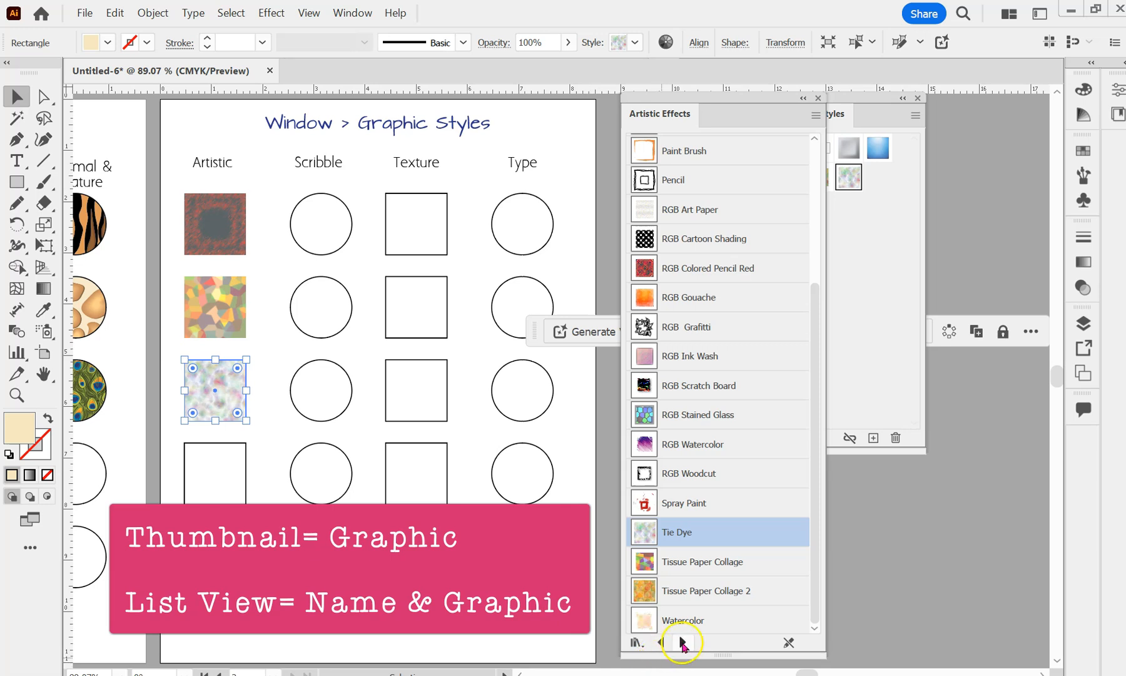
Switch to the Scribble Effects library and apply Scribble 1 and Scribble 7 to the first two Scribble circles
{"action": "left_click", "coordinate": [682, 642]}
{"action": "left_click", "coordinate": [682, 642]}
{"action": "left_click", "coordinate": [682, 642]}
{"action": "left_click", "coordinate": [681, 641]}
{"action": "left_click", "coordinate": [682, 641]}
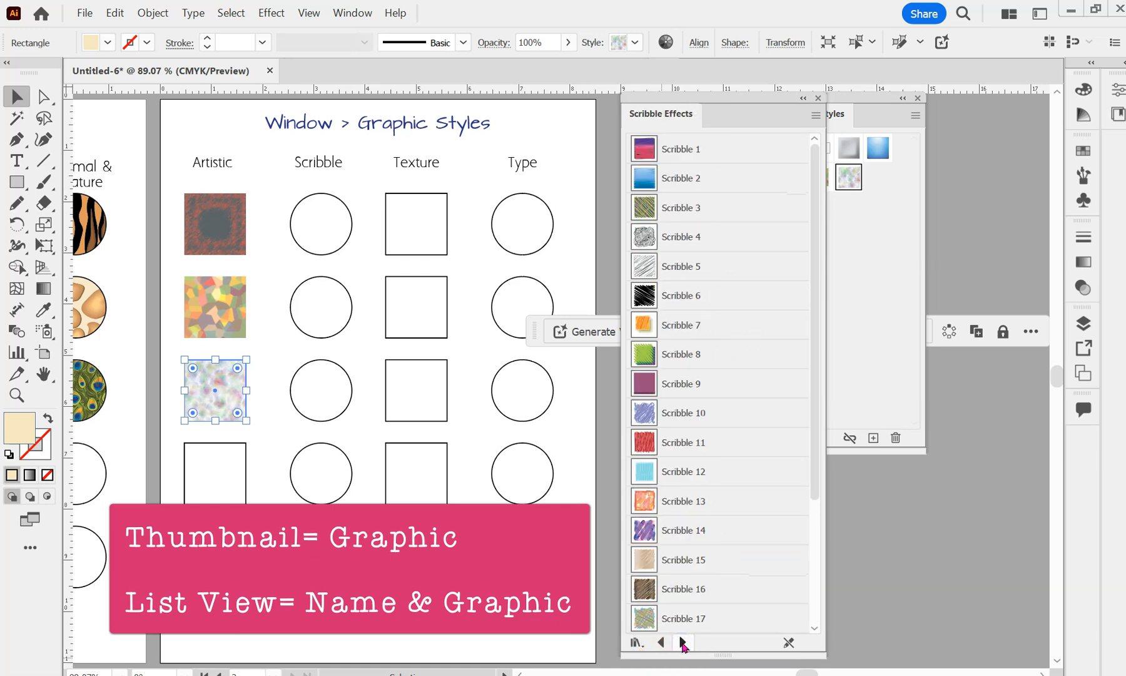
{"action": "left_click", "coordinate": [322, 194]}
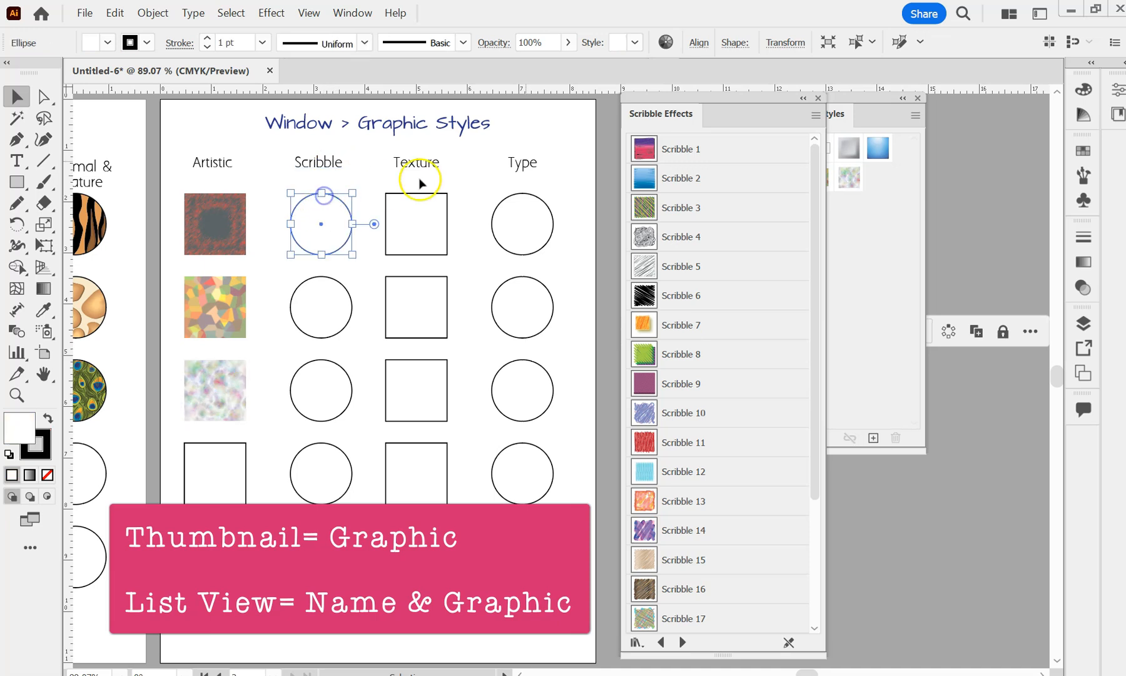
{"action": "left_click", "coordinate": [645, 149]}
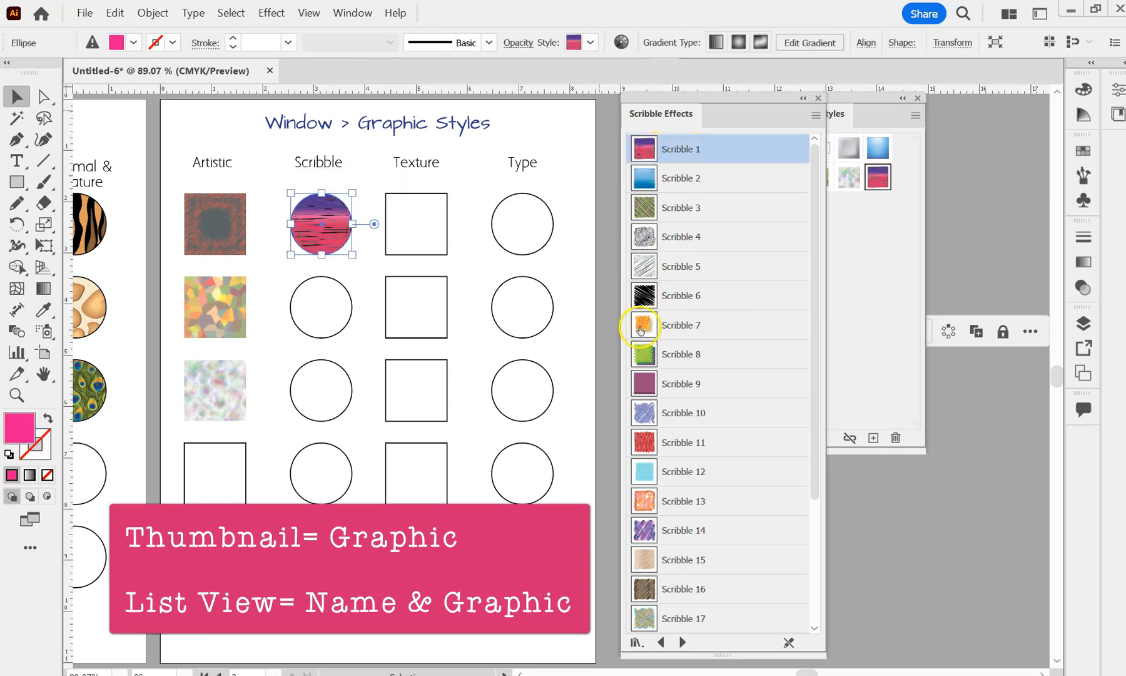
{"action": "left_click", "coordinate": [298, 291]}
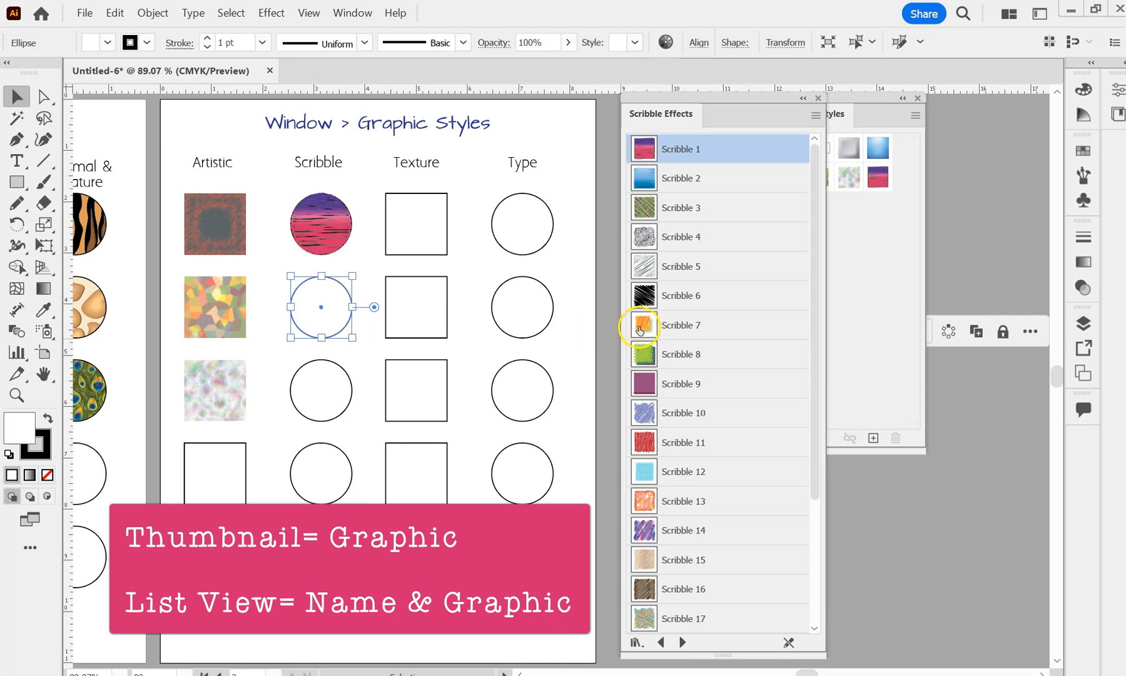
{"action": "left_click", "coordinate": [640, 328]}
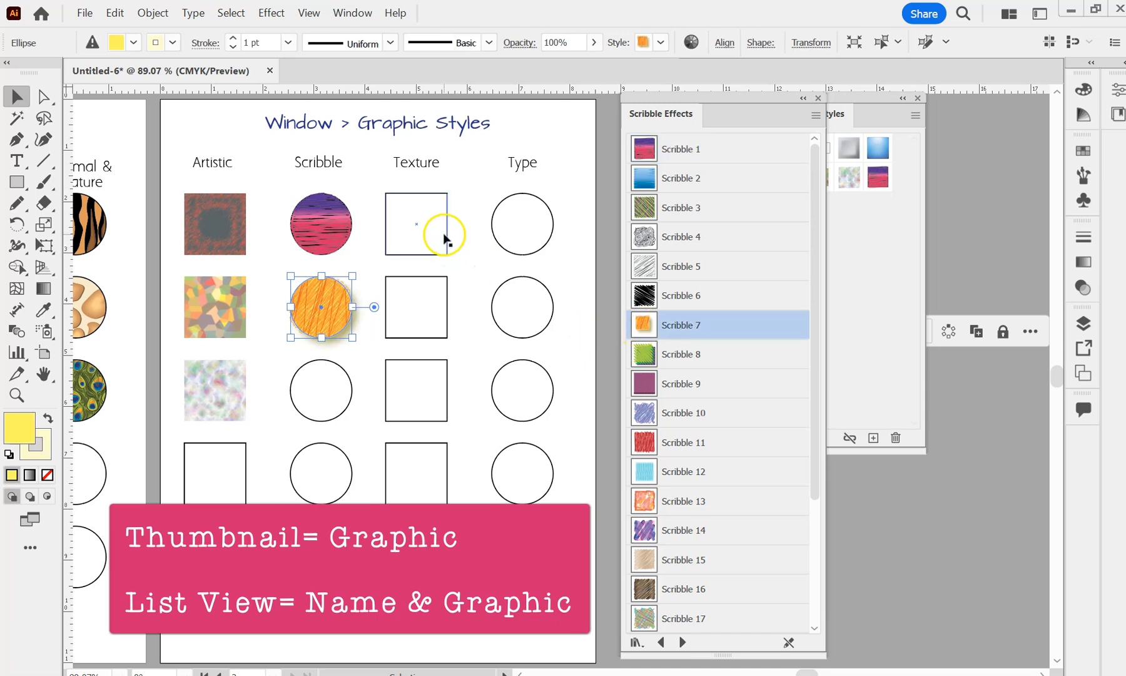
Apply the RGB Brick style from the Textures library to the first Texture square and collapse the style libraries
{"action": "left_click", "coordinate": [446, 238]}
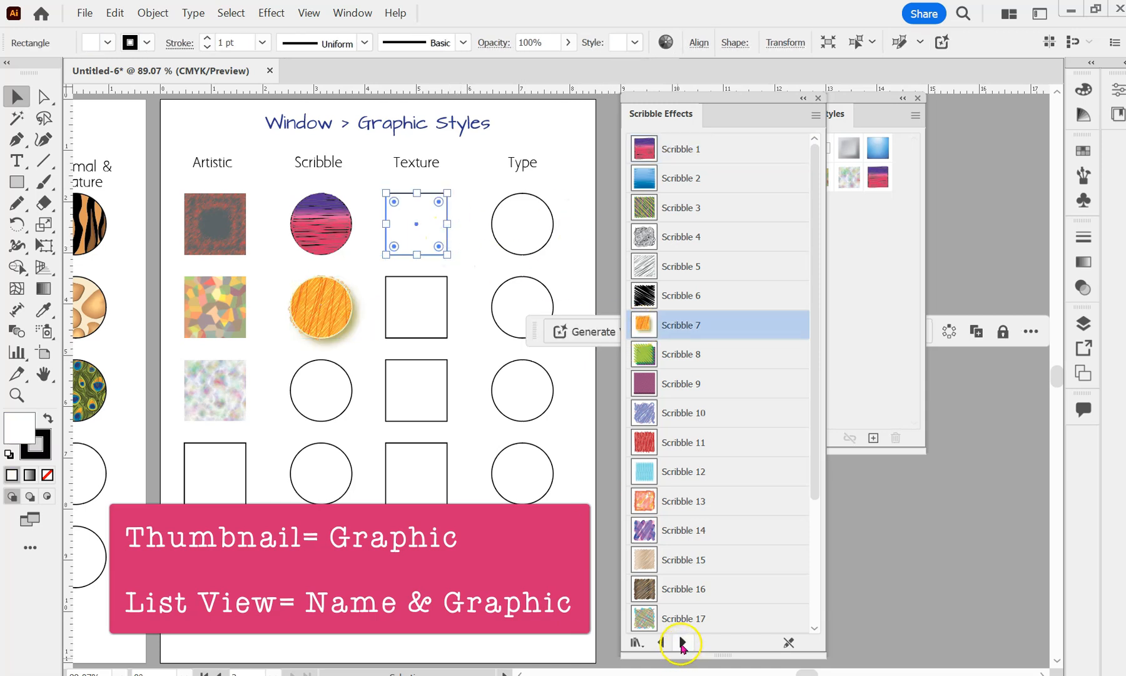
{"action": "left_click", "coordinate": [681, 643]}
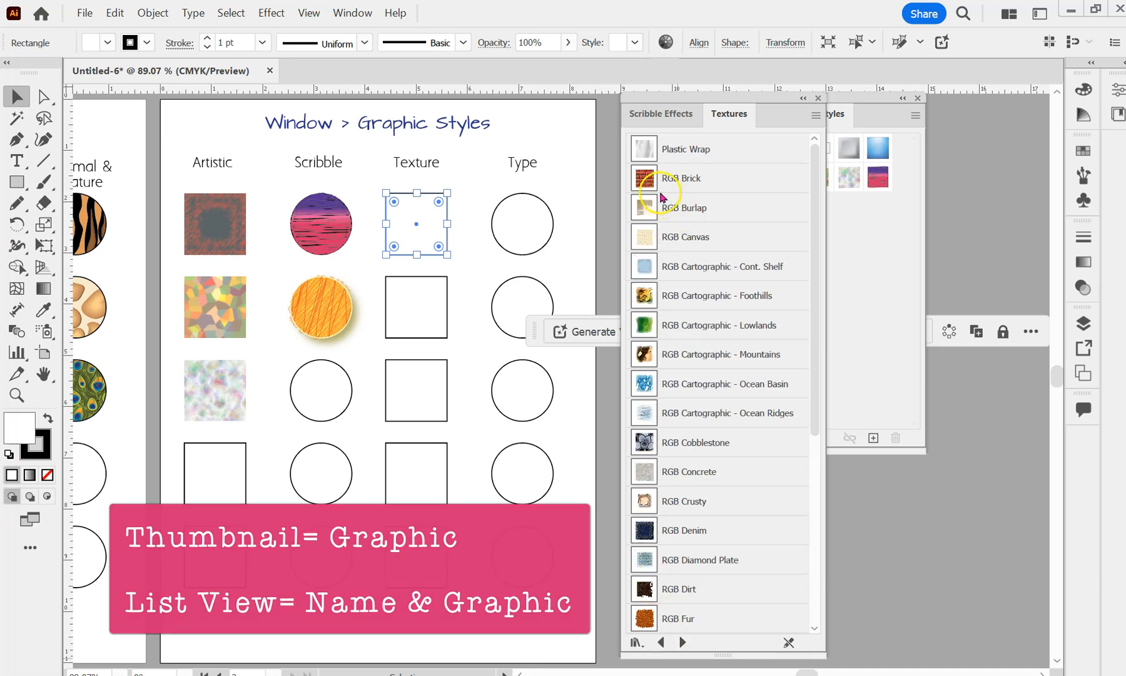
{"action": "left_click", "coordinate": [645, 178]}
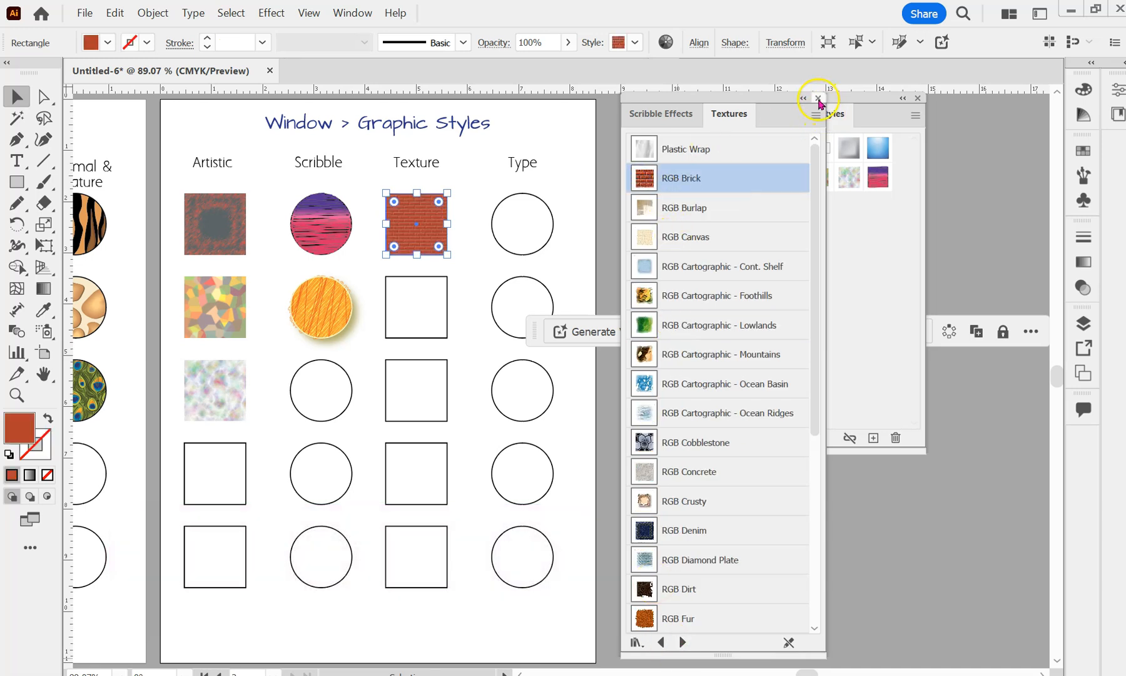
{"action": "left_click", "coordinate": [803, 98]}
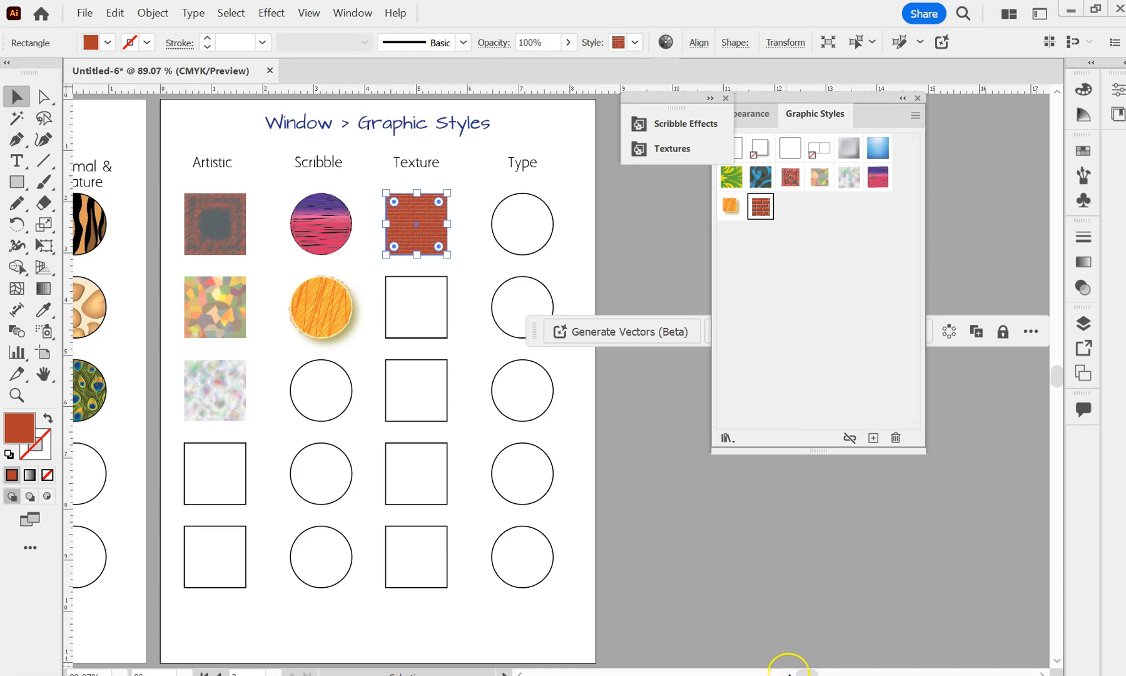
{"action": "left_click_drag", "start_coordinate": [807, 672], "coordinate": [799, 670]}
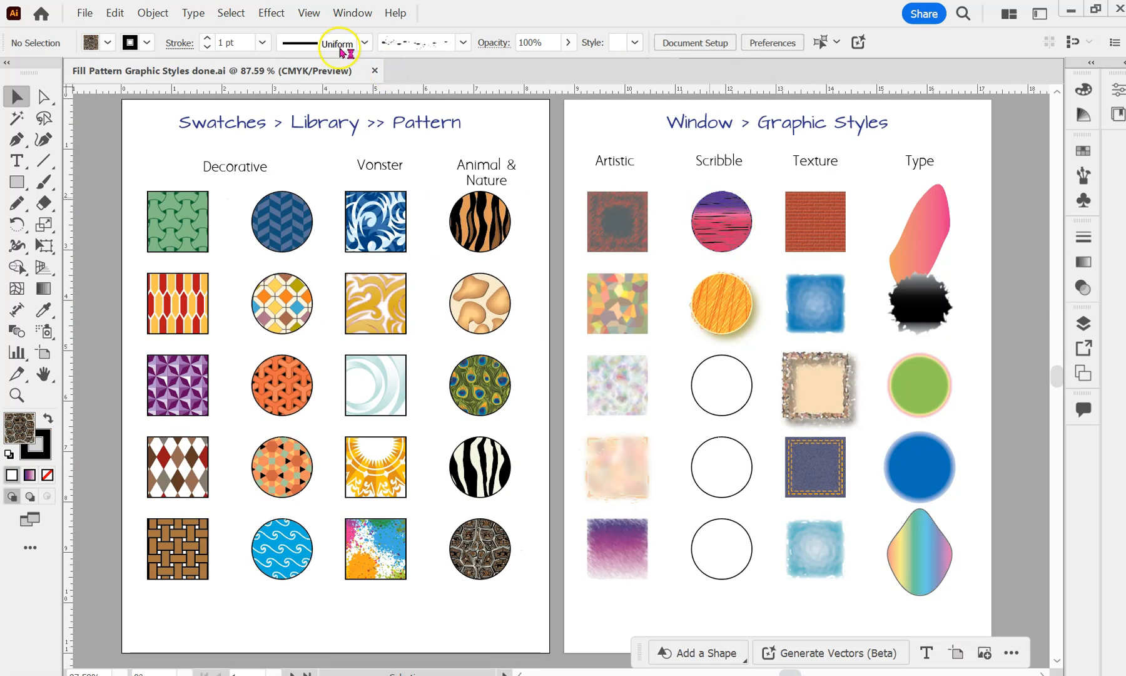
Export the completed document as the JPEG "Fill Pattern Graphic Styles done.jpg" to the Fill Graphics Patterns Swatches folder, without using artboards
{"action": "left_click", "coordinate": [90, 15]}
{"action": "left_click", "coordinate": [93, 175]}
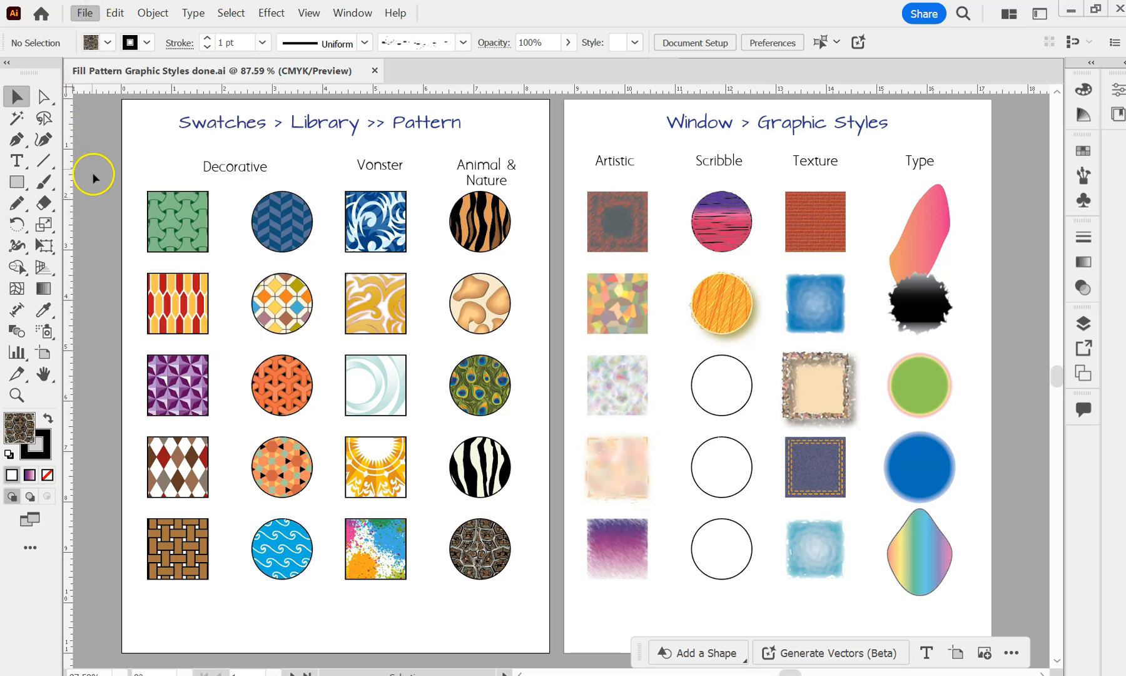
{"action": "left_click", "coordinate": [85, 13]}
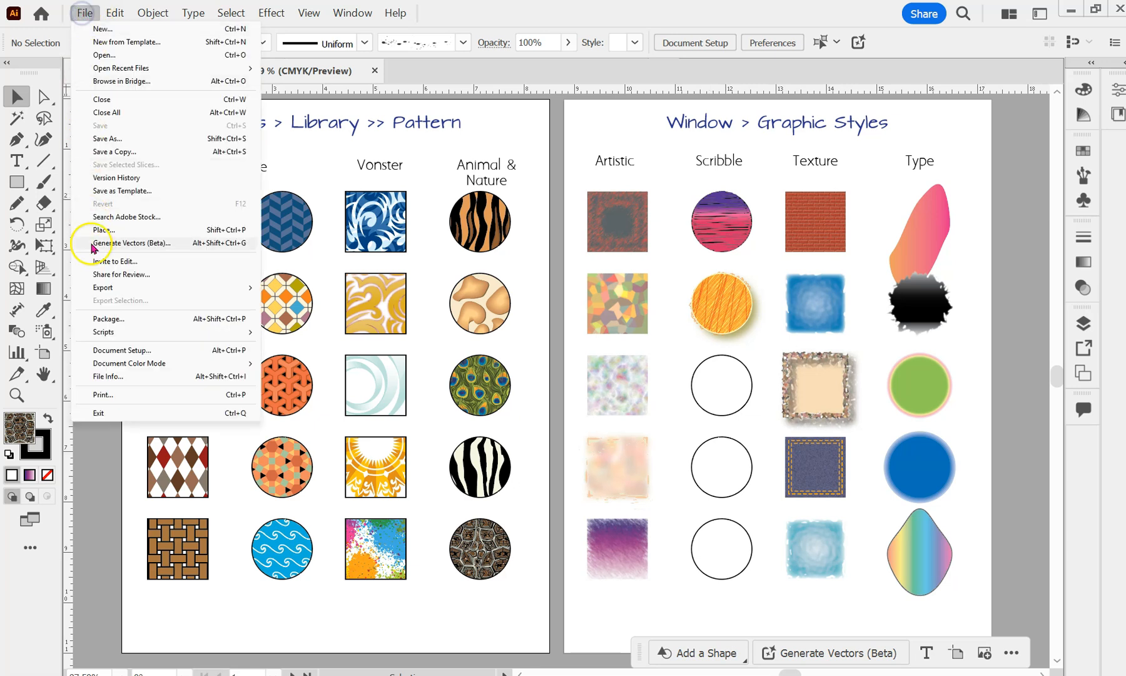
{"action": "mouse_move", "coordinate": [95, 287]}
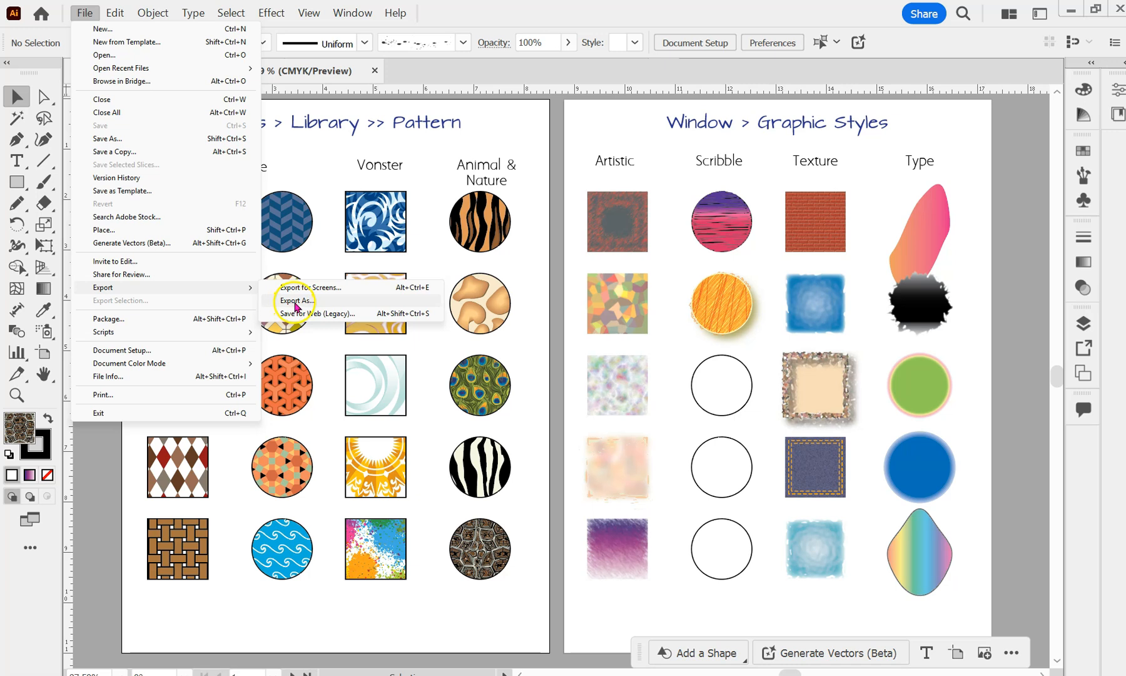
{"action": "left_click", "coordinate": [295, 304]}
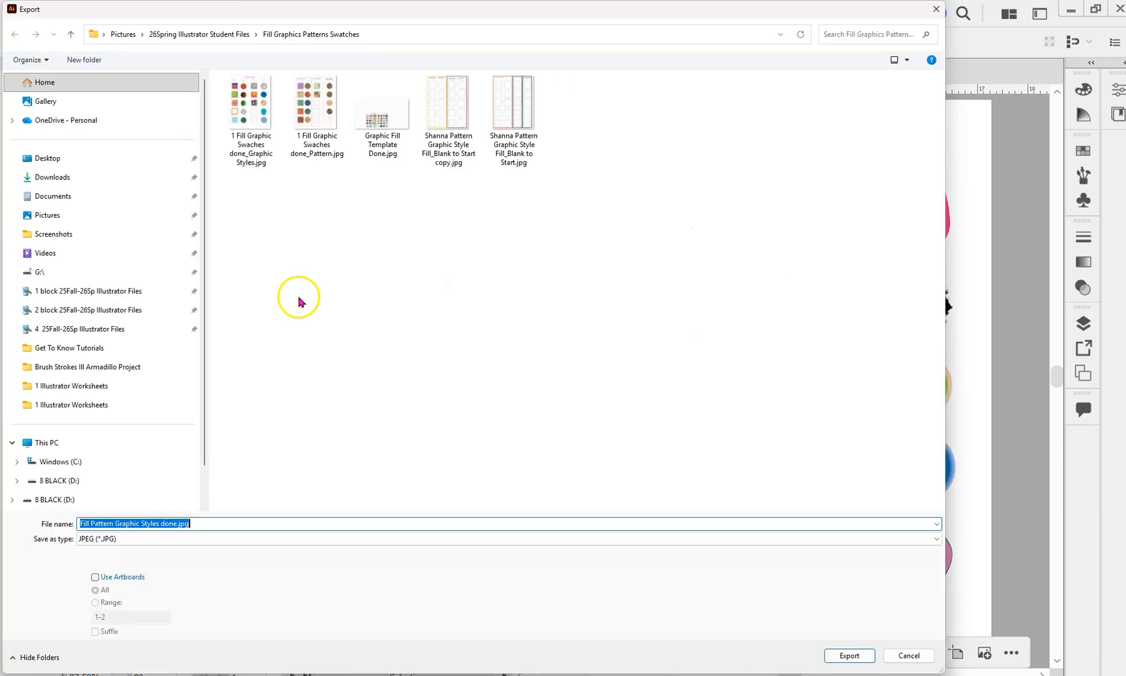
{"action": "left_click", "coordinate": [139, 542]}
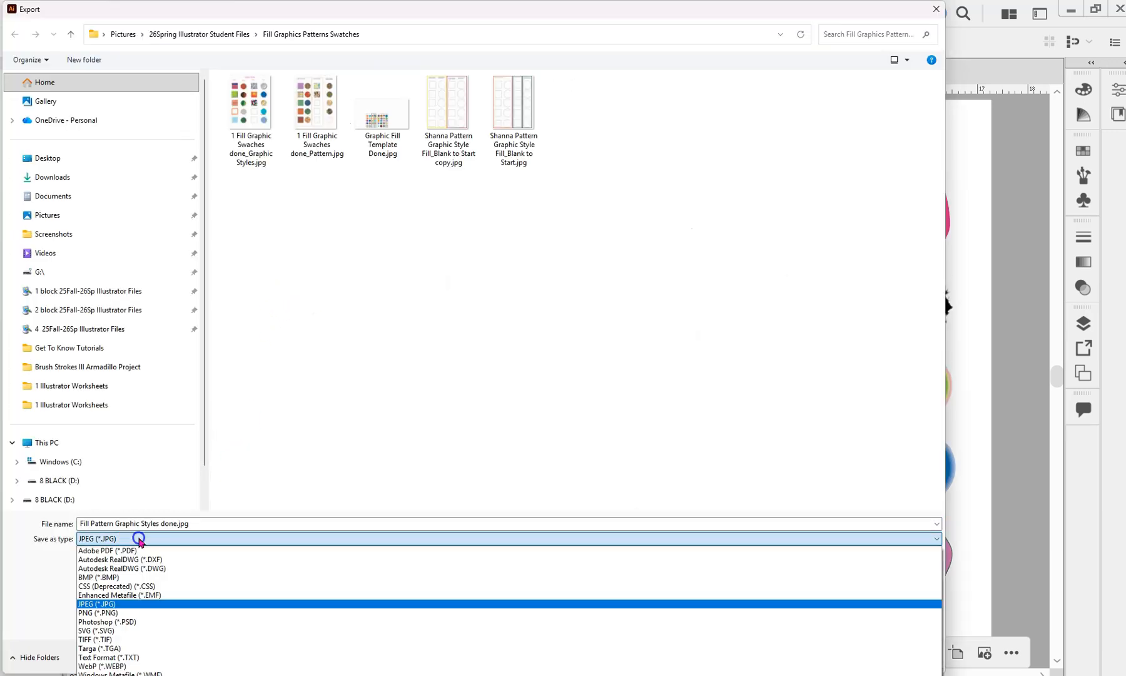
{"action": "left_click", "coordinate": [139, 542]}
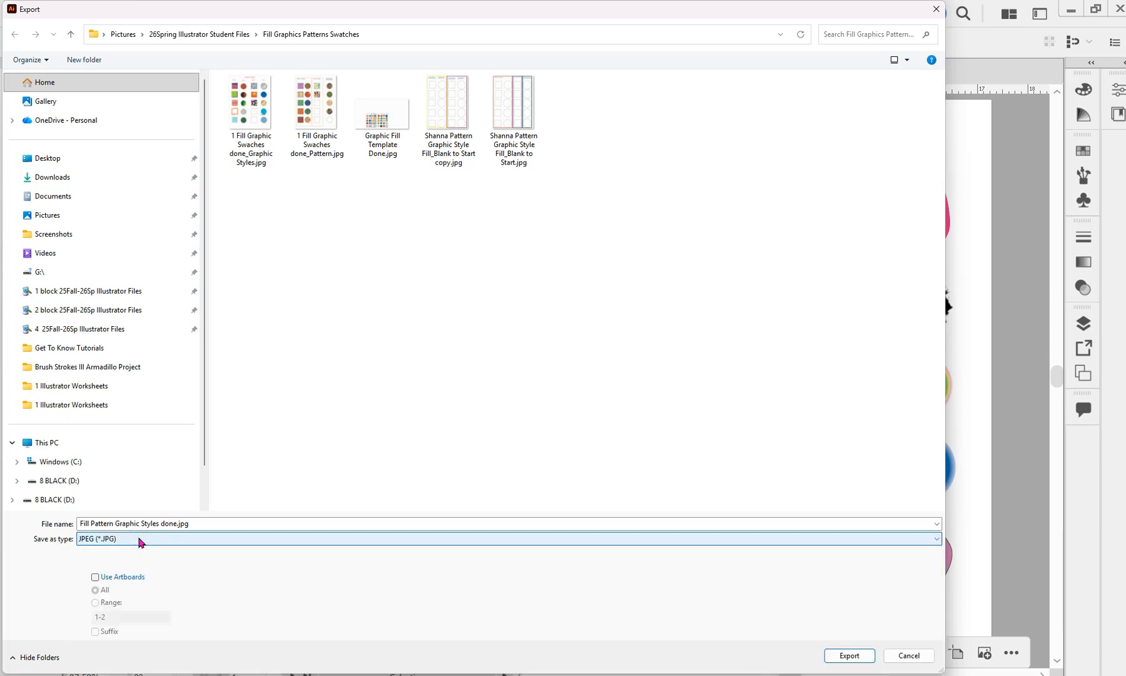
{"action": "left_click", "coordinate": [143, 531]}
{"action": "left_click", "coordinate": [849, 657]}
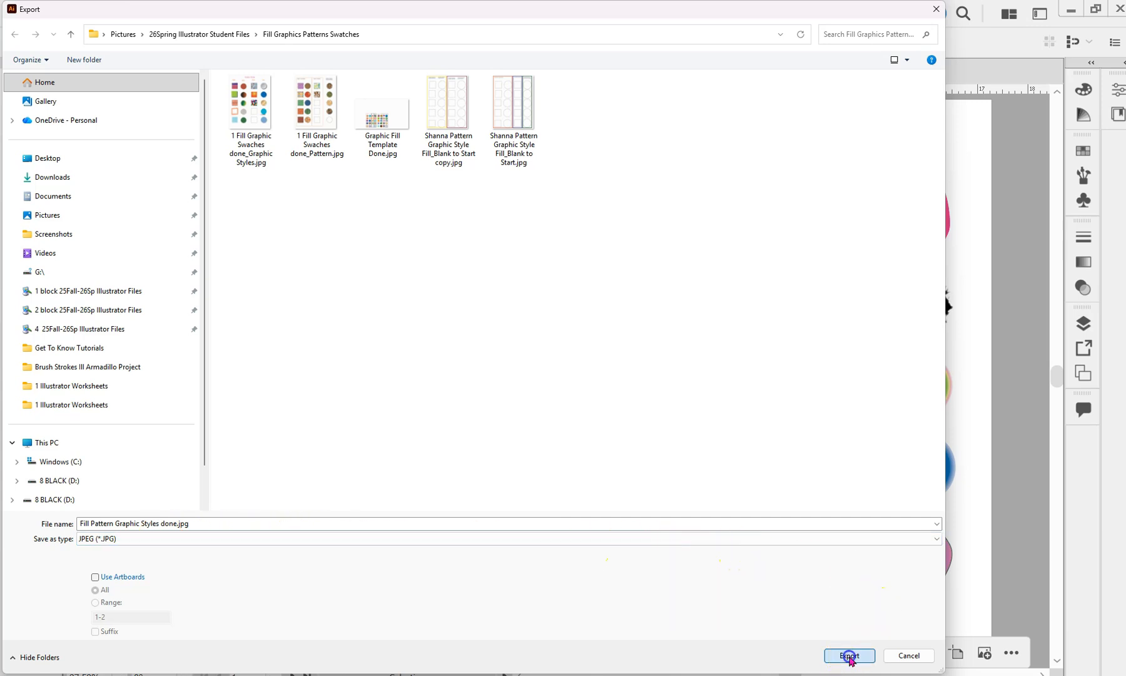
{"action": "left_click", "coordinate": [721, 615]}
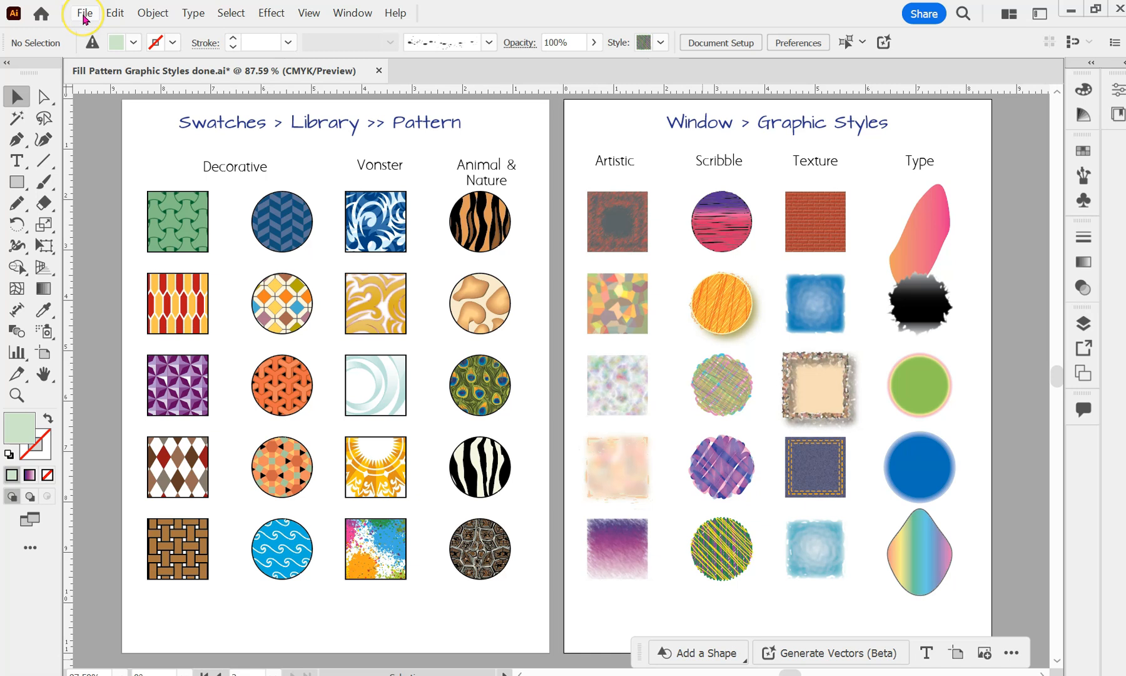
Export all artboards as separate JPEG files under the name "Fill Pattern Graphic Styles done.jpg" in the Fill Graphics Patterns Swatches folder
{"action": "left_click", "coordinate": [86, 16]}
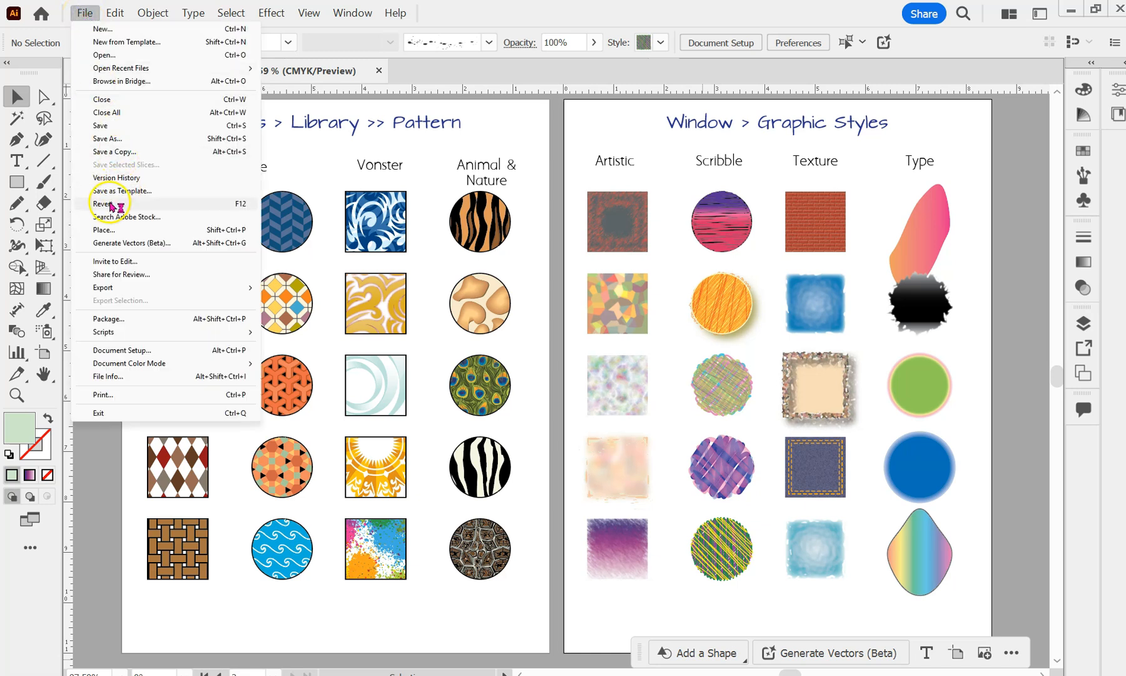
{"action": "left_click", "coordinate": [88, 25]}
{"action": "left_click", "coordinate": [103, 287]}
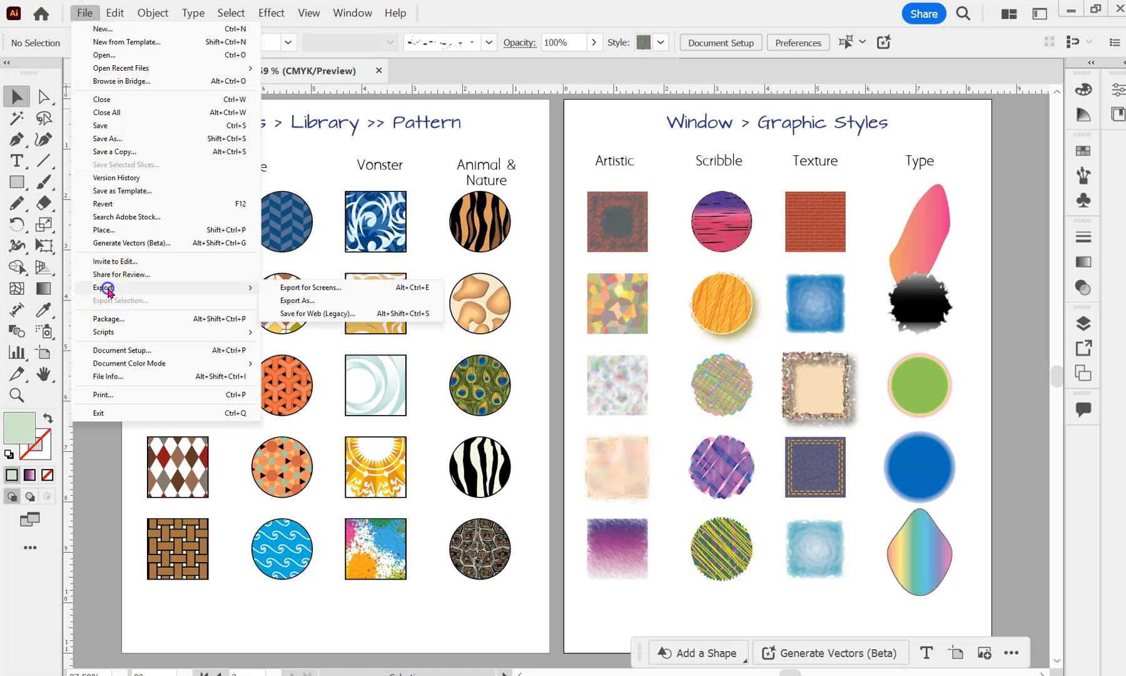
{"action": "left_click", "coordinate": [285, 301]}
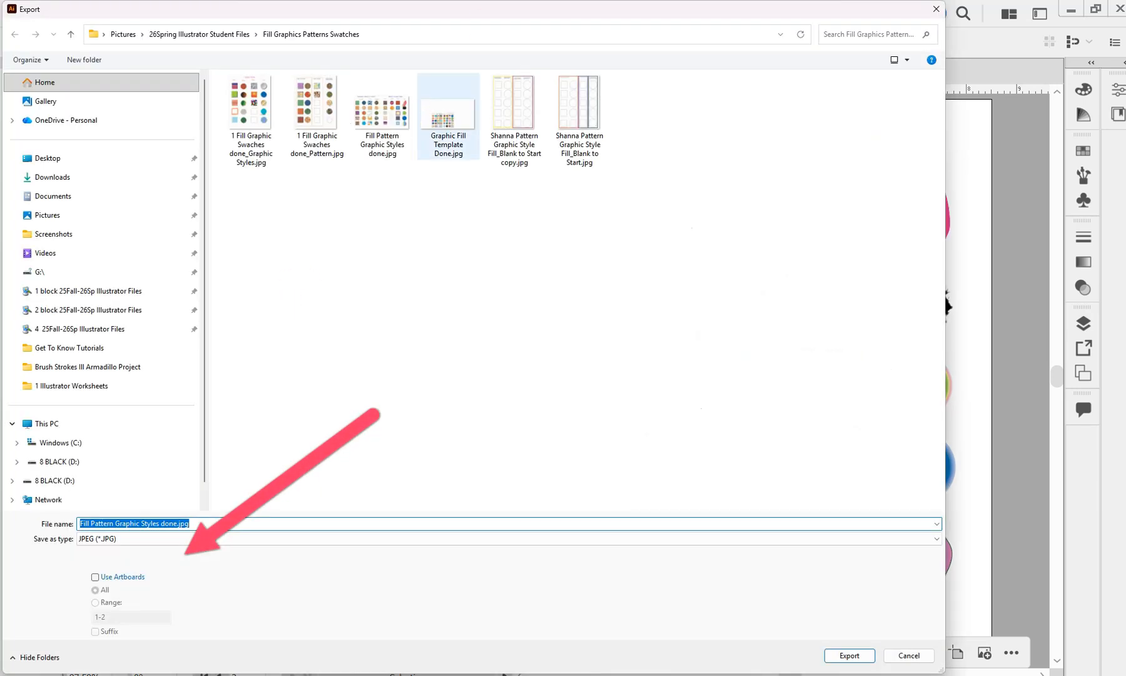
{"action": "left_click", "coordinate": [97, 576]}
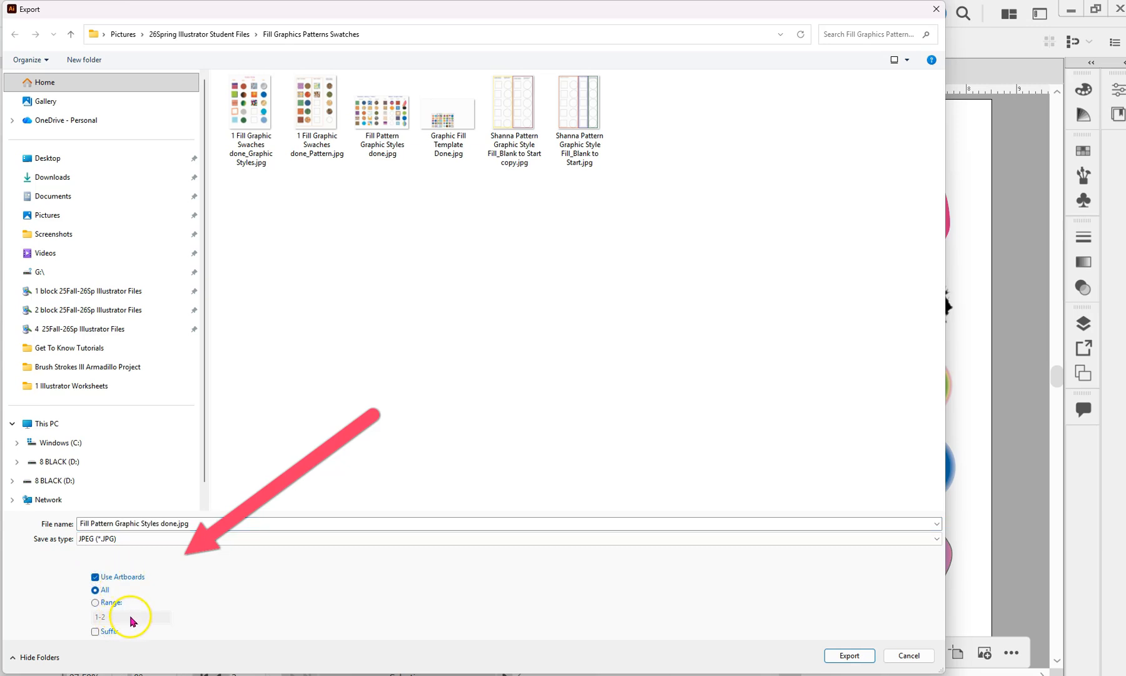
{"action": "left_click", "coordinate": [95, 601]}
{"action": "left_click", "coordinate": [131, 616]}
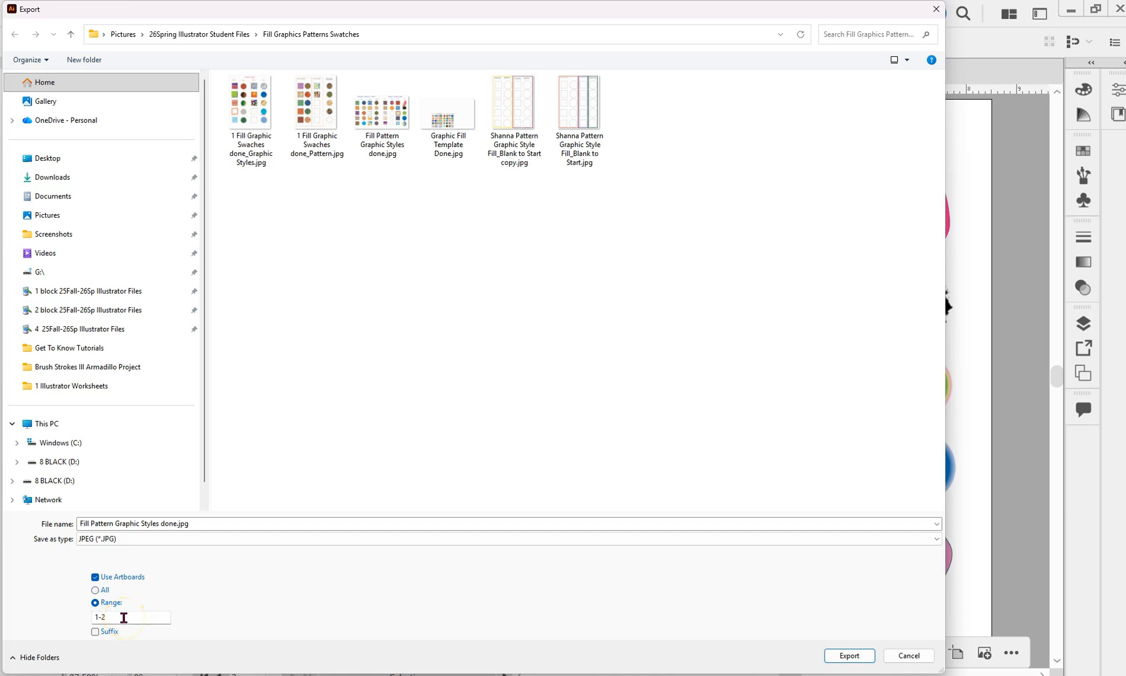
{"action": "left_click", "coordinate": [102, 590]}
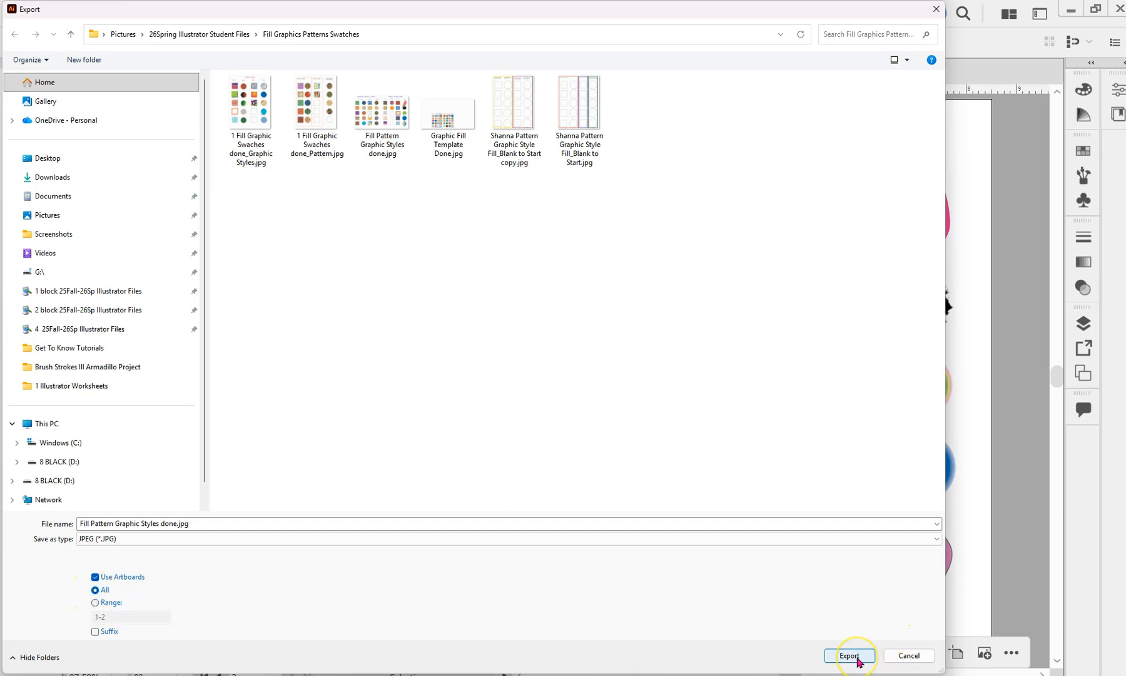
{"action": "left_click", "coordinate": [850, 655]}
{"action": "left_click", "coordinate": [716, 610]}
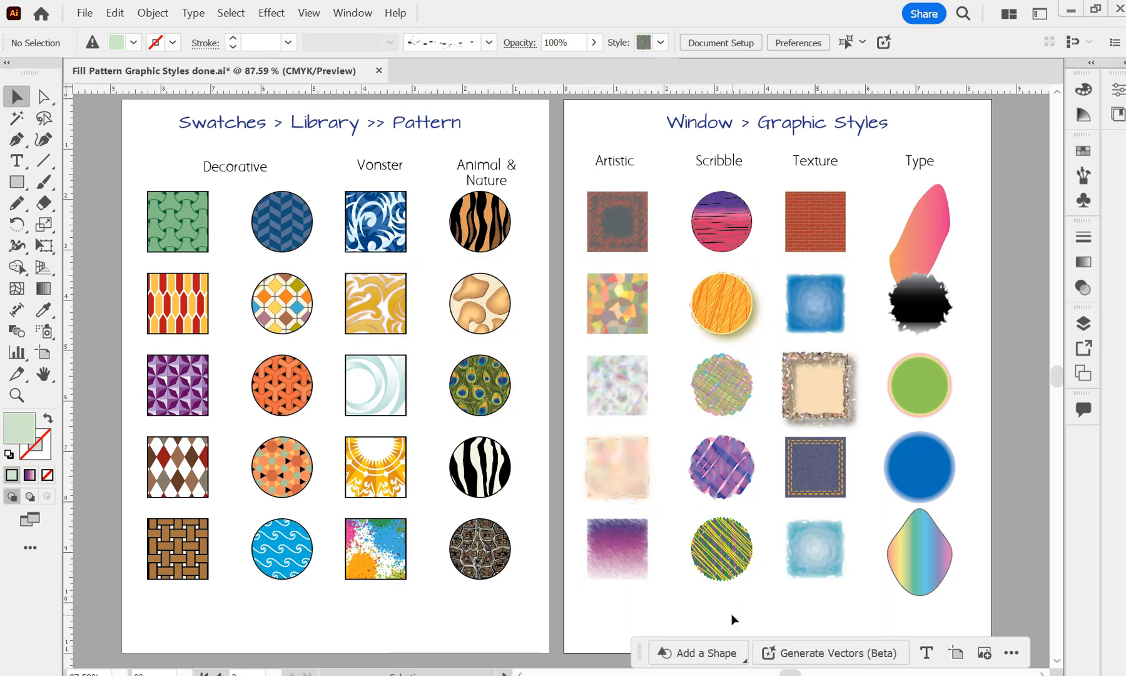
{"action": "left_click", "coordinate": [732, 617]}
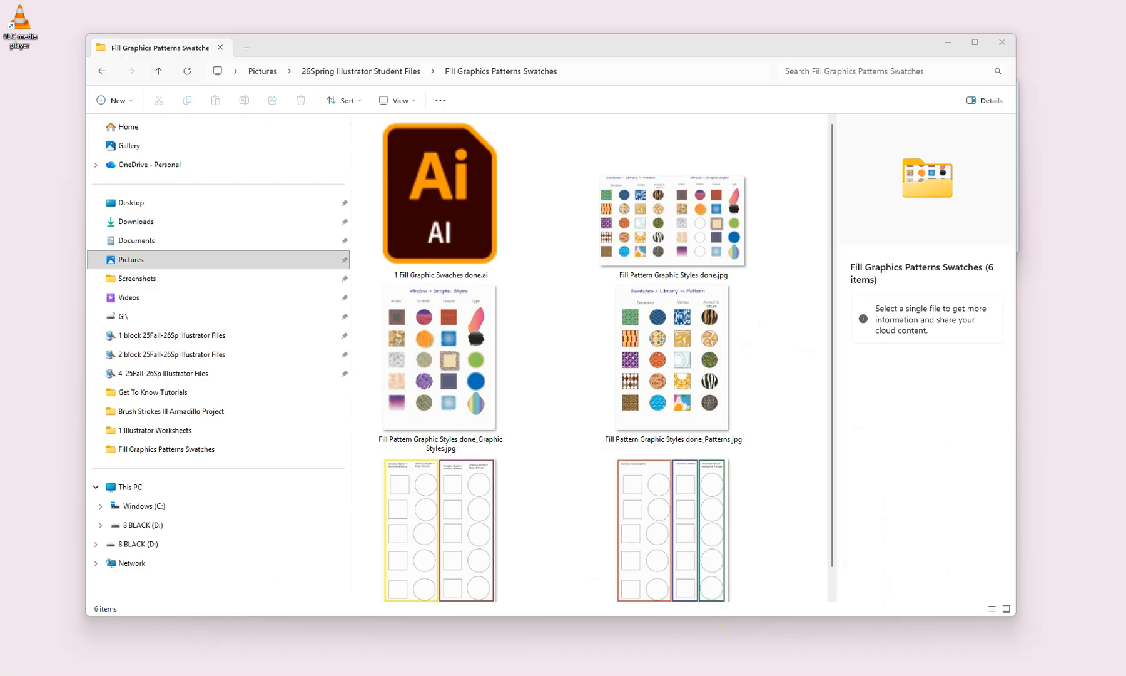
Switch to File Explorer and examine the combined JPEG "Fill Pattern Graphic Styles done.jpg" and the two single-artboard JPEGs
{"action": "left_click", "coordinate": [699, 234]}
{"action": "double_click", "coordinate": [699, 235]}
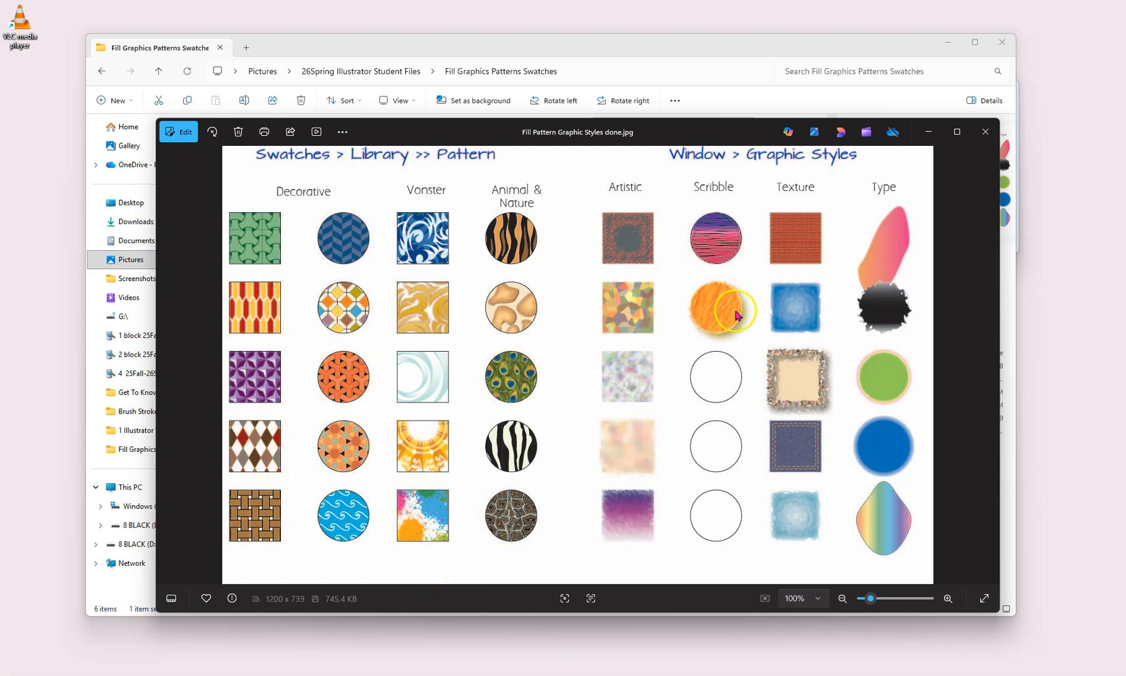
{"action": "left_click", "coordinate": [982, 130]}
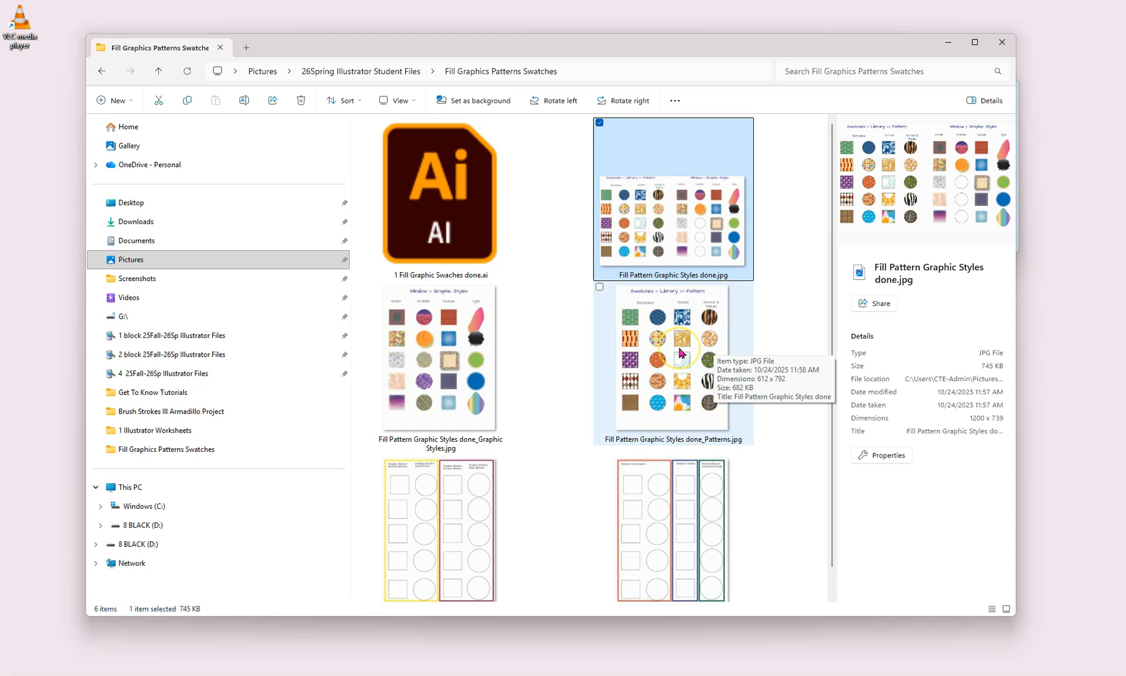
{"action": "left_click", "coordinate": [422, 354]}
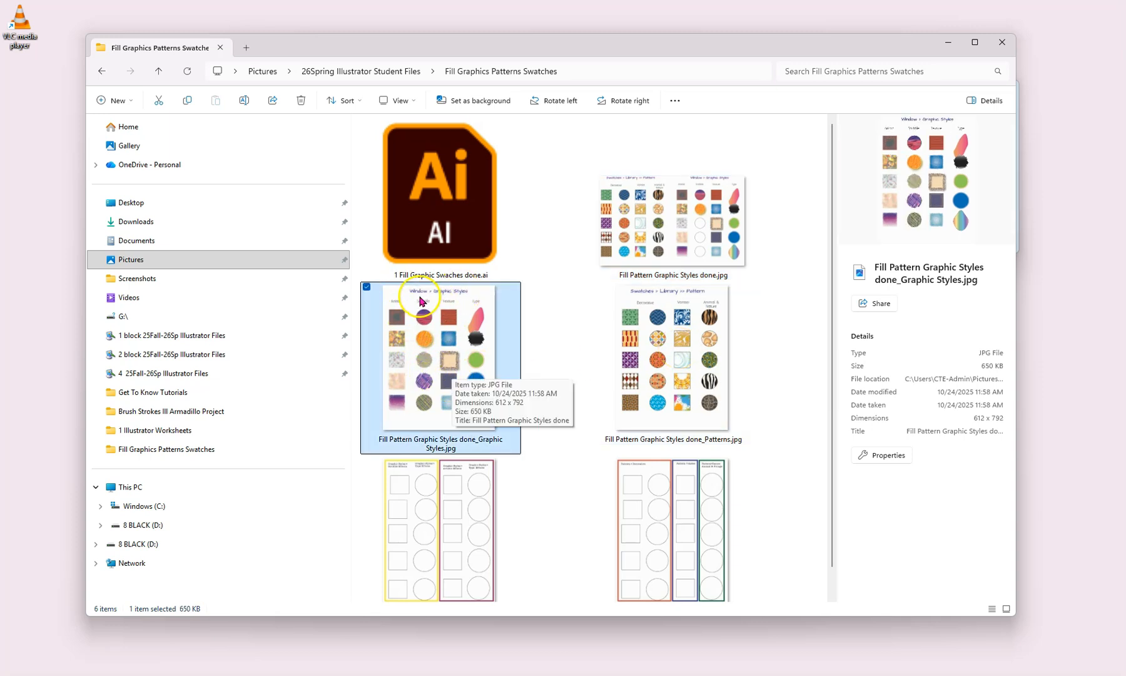
{"action": "left_click", "coordinate": [650, 323]}
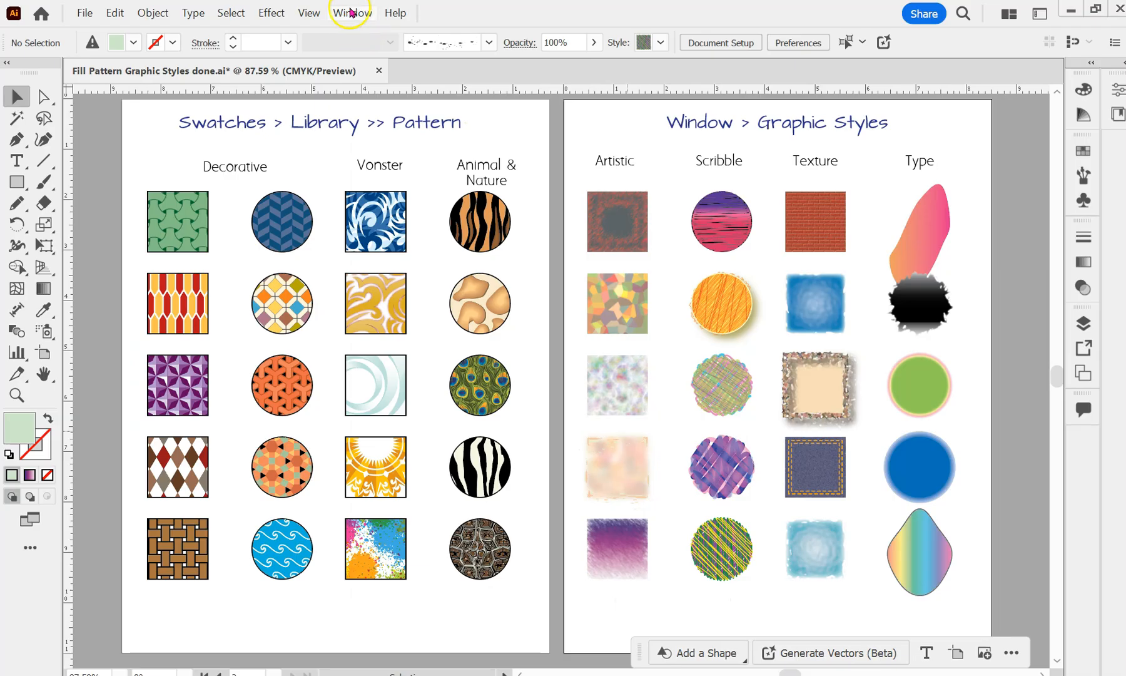
Return to Illustrator and display the properties of the green patterned square at the head of the Decorative column
{"action": "left_click", "coordinate": [351, 12]}
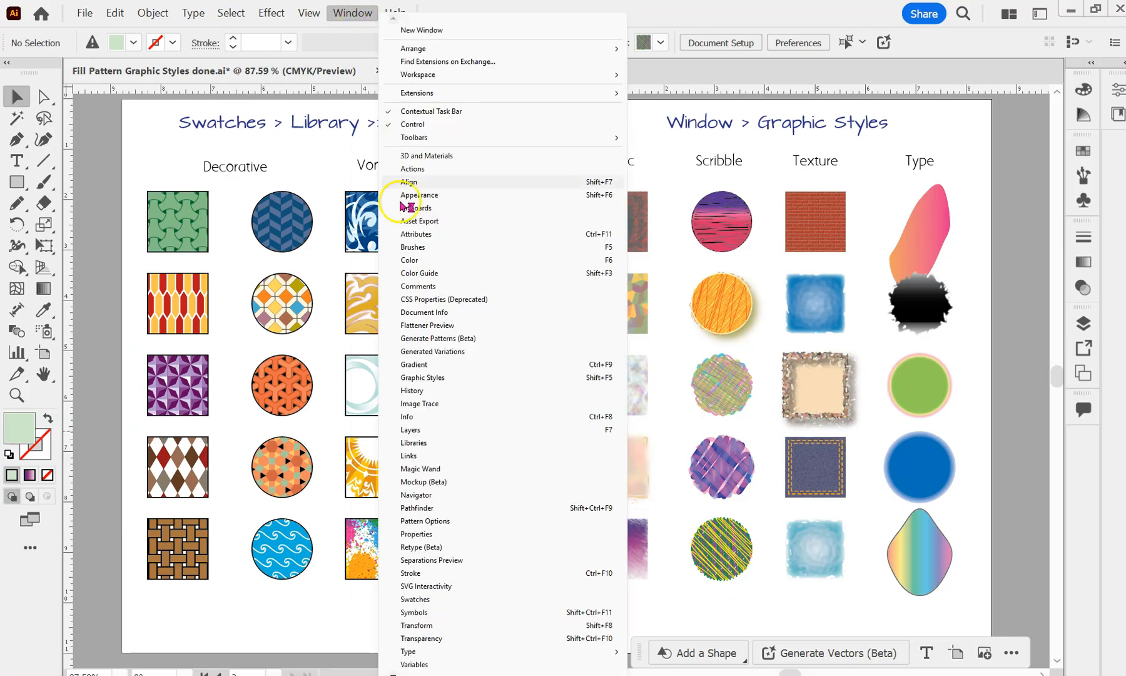
{"action": "left_click", "coordinate": [416, 429]}
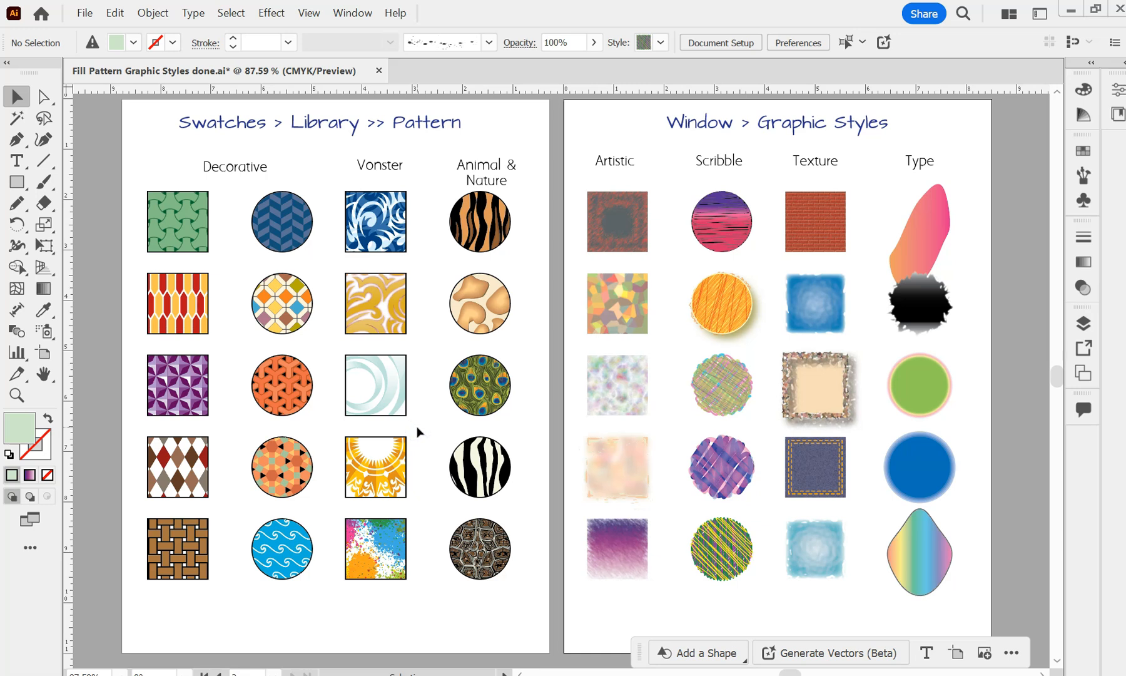
{"action": "left_click", "coordinate": [1119, 90]}
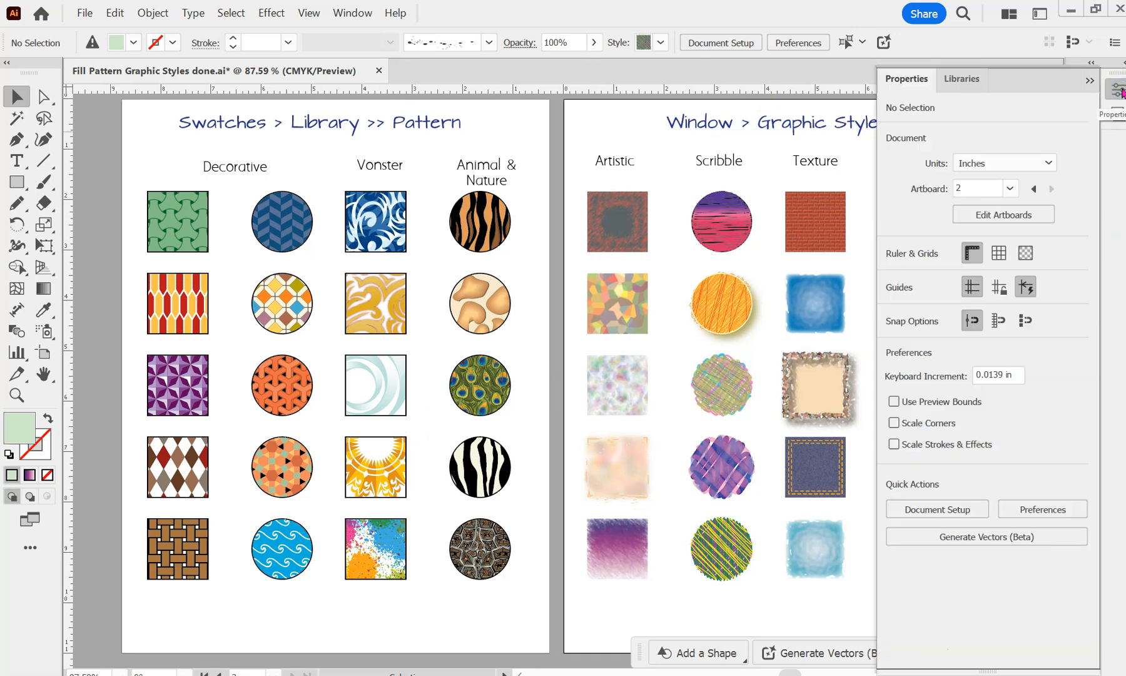
{"action": "left_click", "coordinate": [190, 222]}
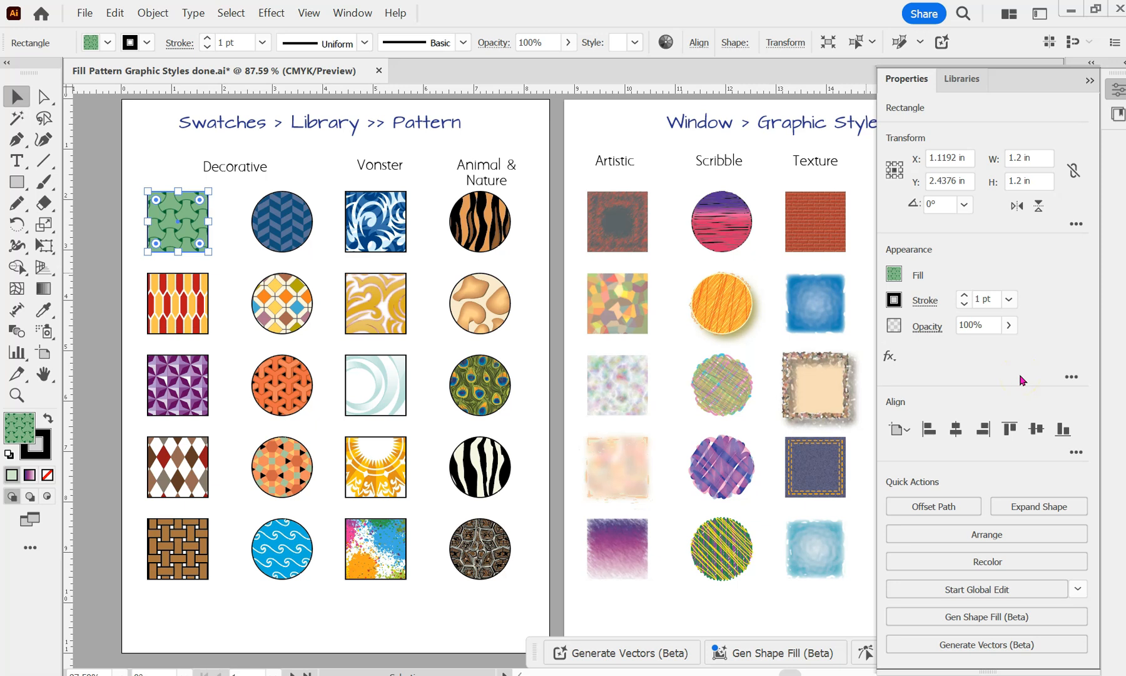
Swap the fill and stroke of the green Decorative square, and swap them back again
{"action": "left_click", "coordinate": [21, 430]}
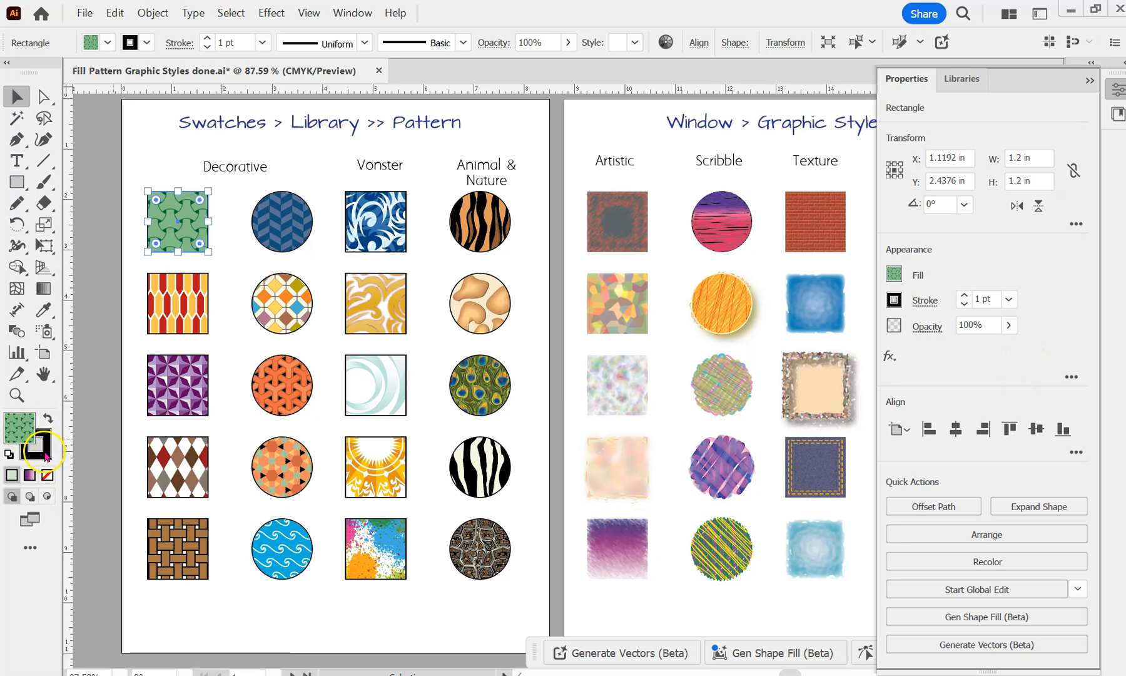
{"action": "left_click", "coordinate": [44, 457]}
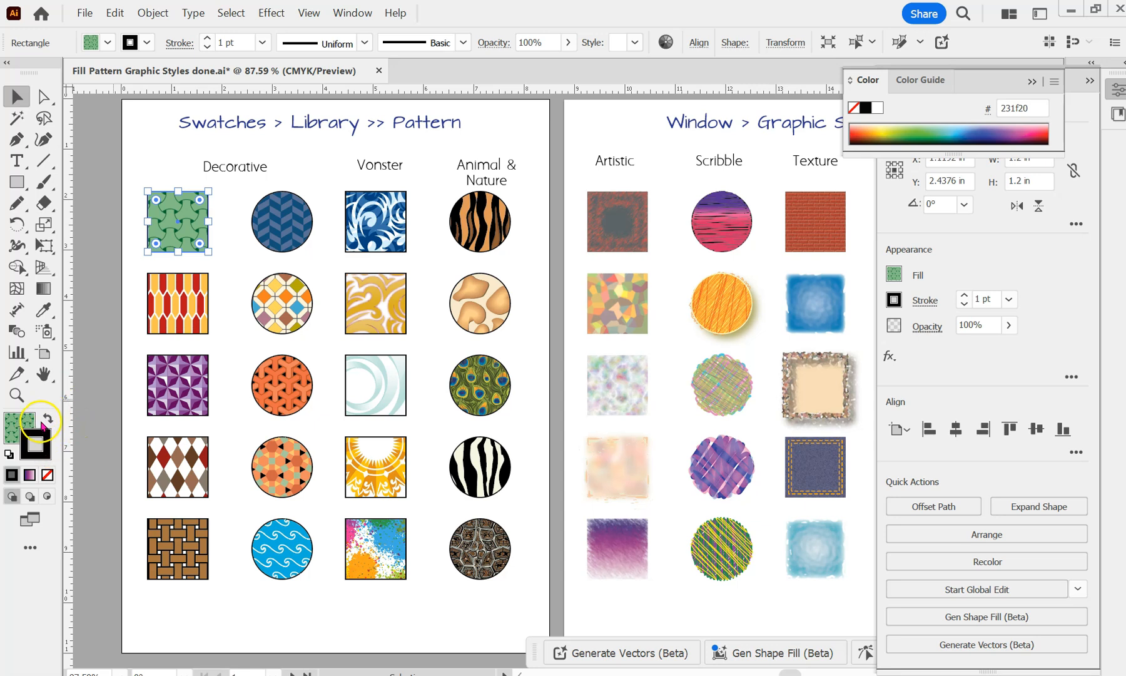
{"action": "left_click", "coordinate": [50, 421]}
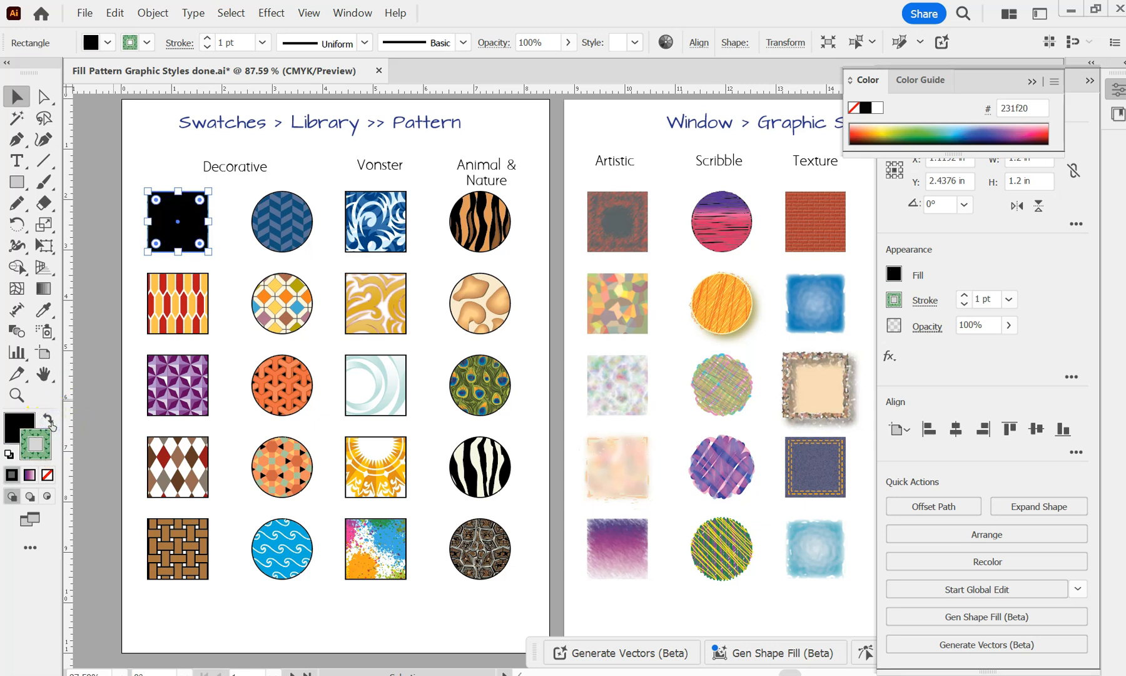
{"action": "left_click", "coordinate": [50, 423]}
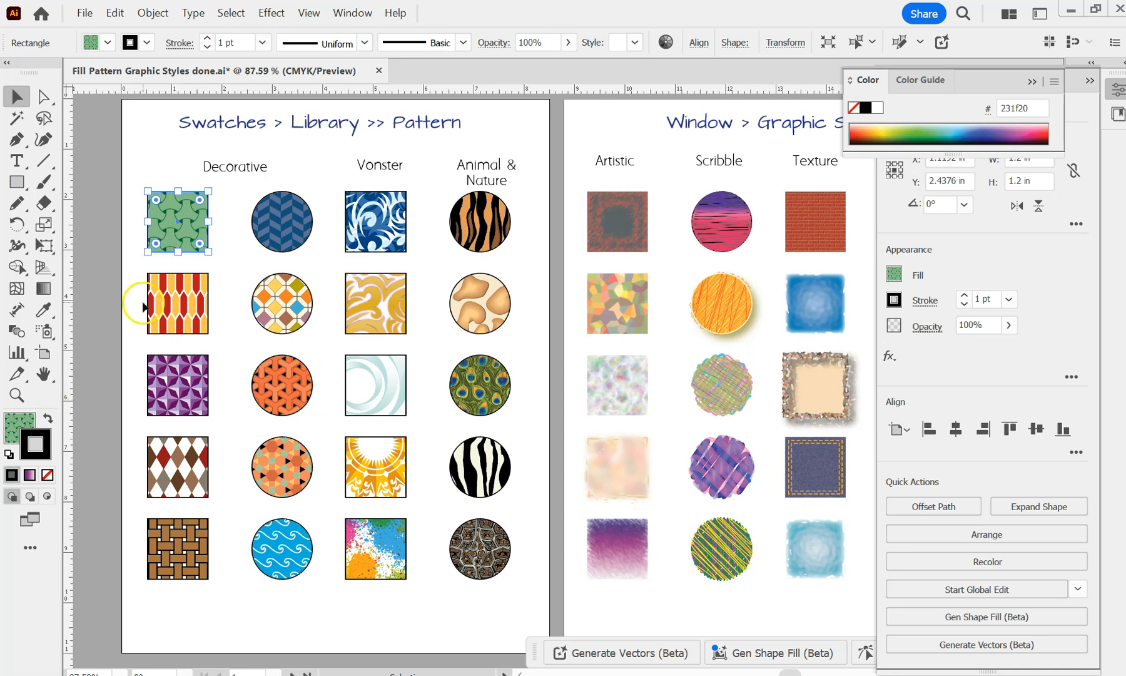
Deselect the green square and collapse the Color and Properties panels
{"action": "left_click", "coordinate": [157, 142]}
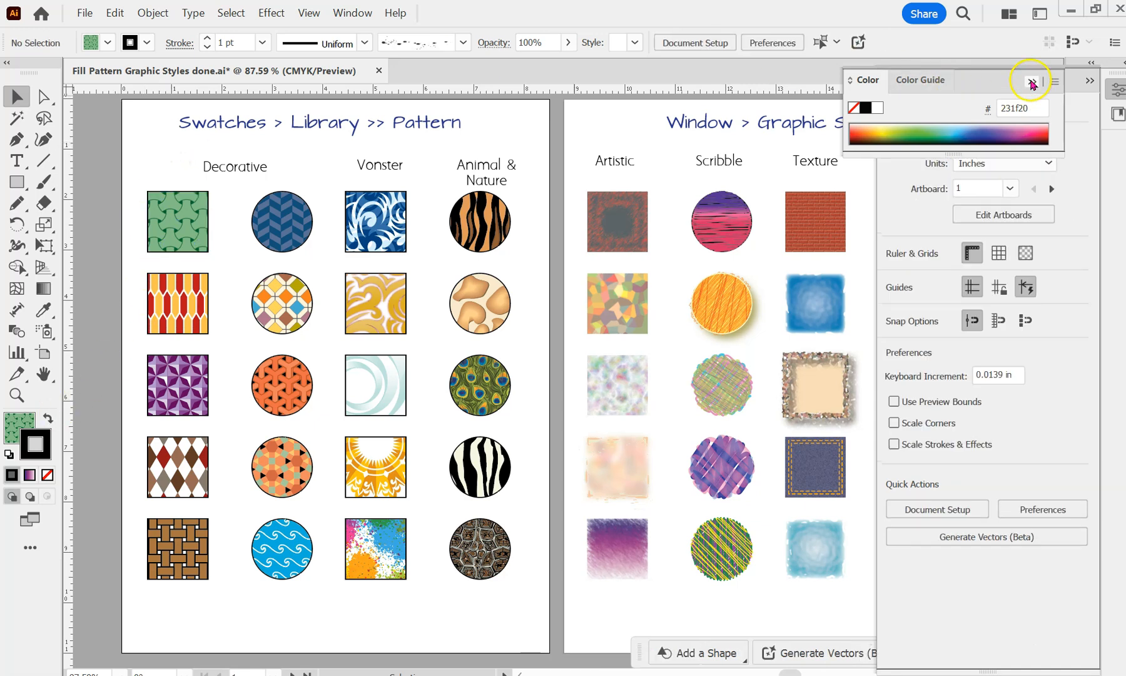
{"action": "left_click", "coordinate": [1031, 82]}
{"action": "left_click", "coordinate": [1091, 81]}
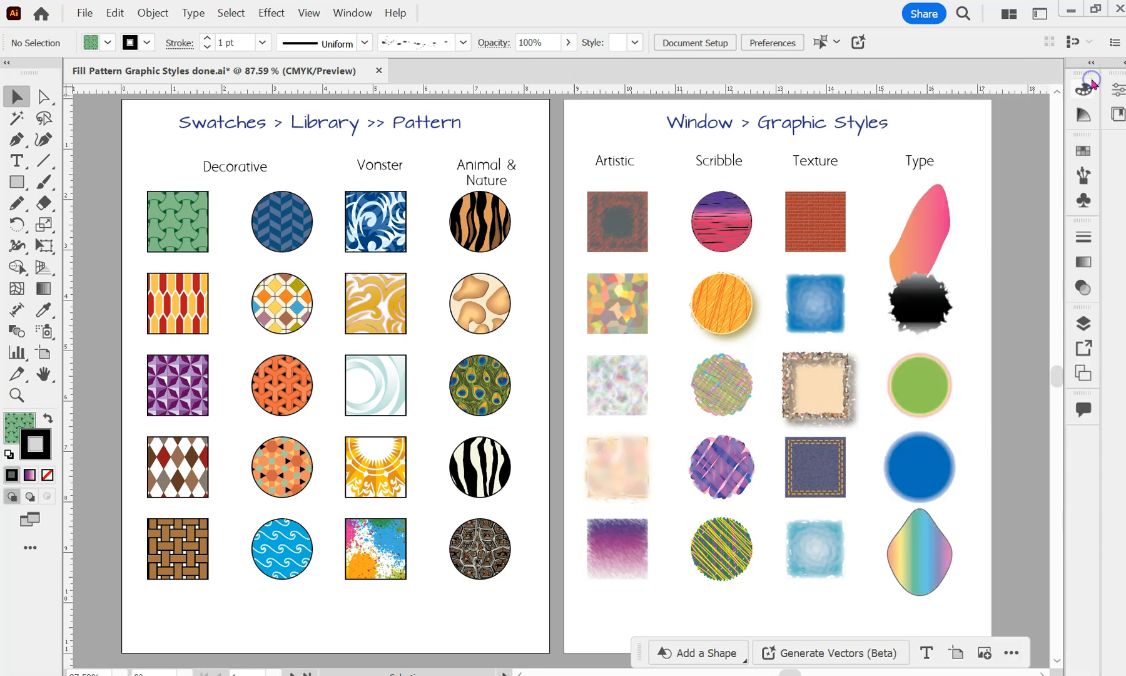